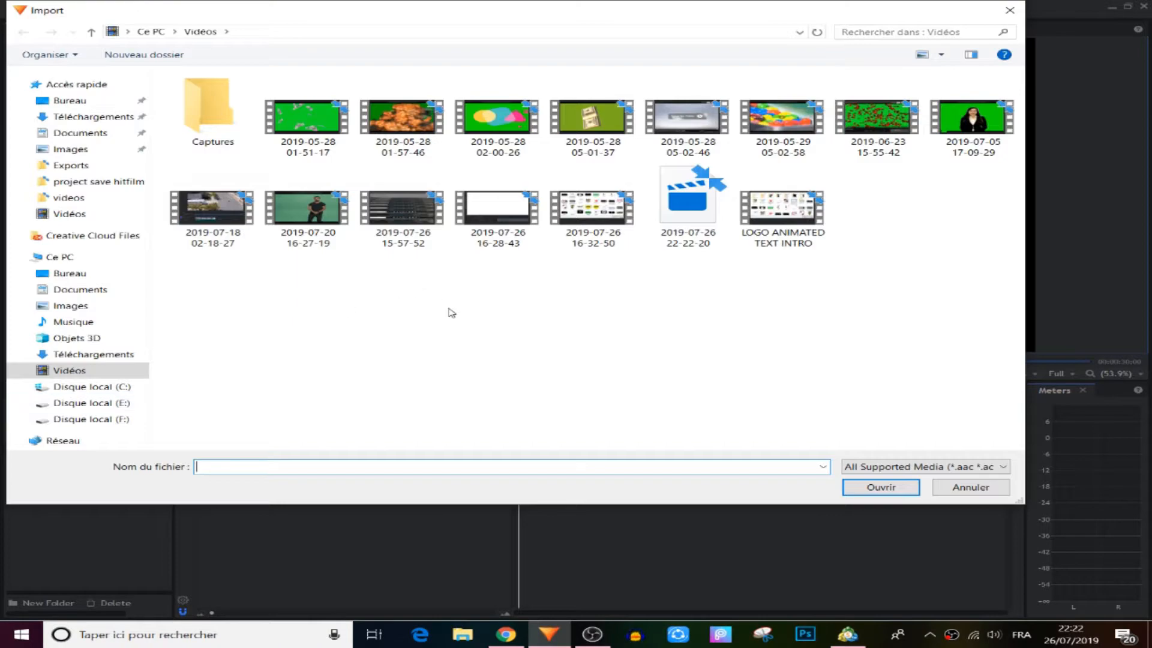
Step: Import the ruby1.png logo image from the Vidéos import dialog's other folders into the project
click(88, 386)
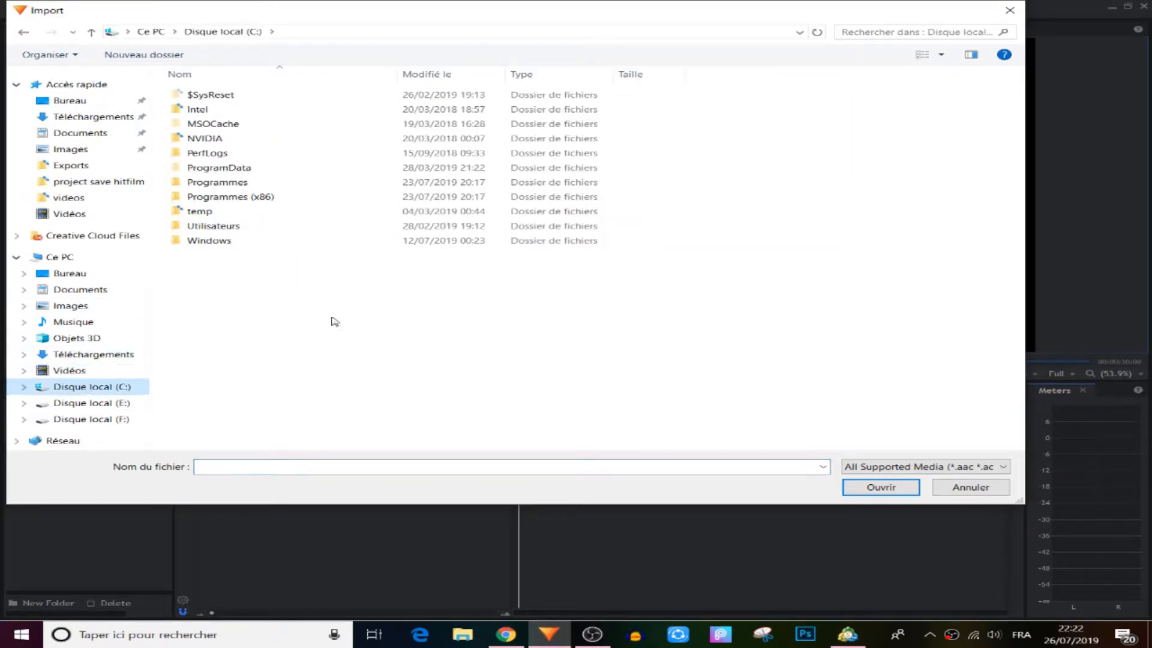
click(73, 279)
scroll(420, 270, down, 5)
double_click(413, 318)
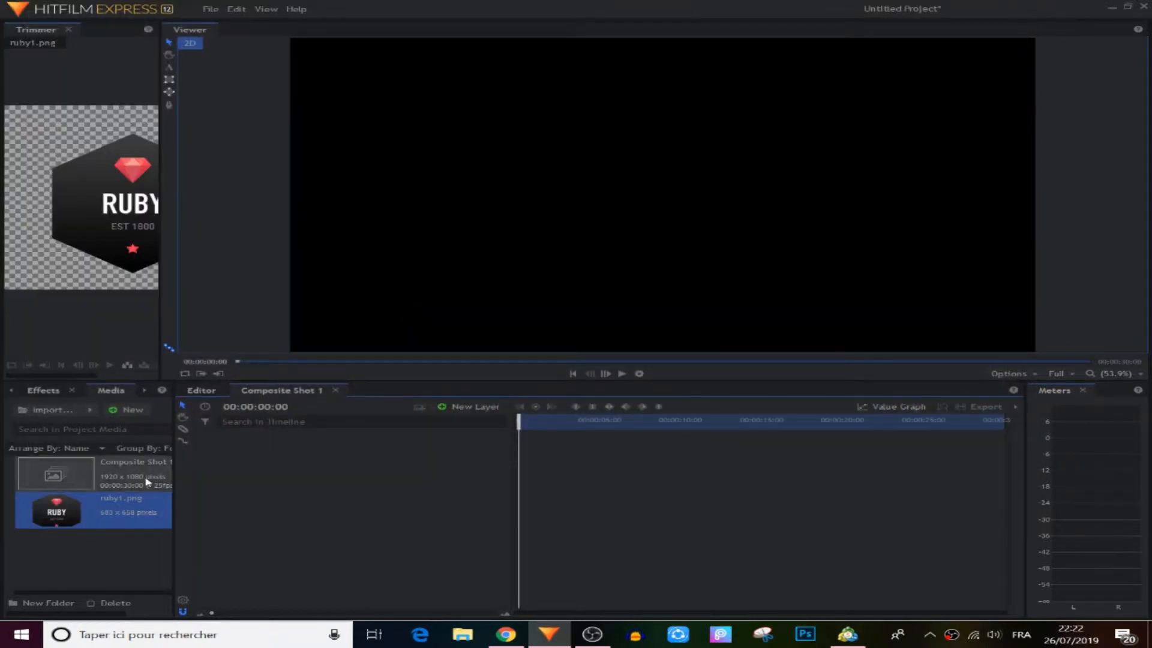
Step: Place ruby1.png as a layer in Composite Shot 1 and scale it down to about 60%
drag(62, 515, 328, 487)
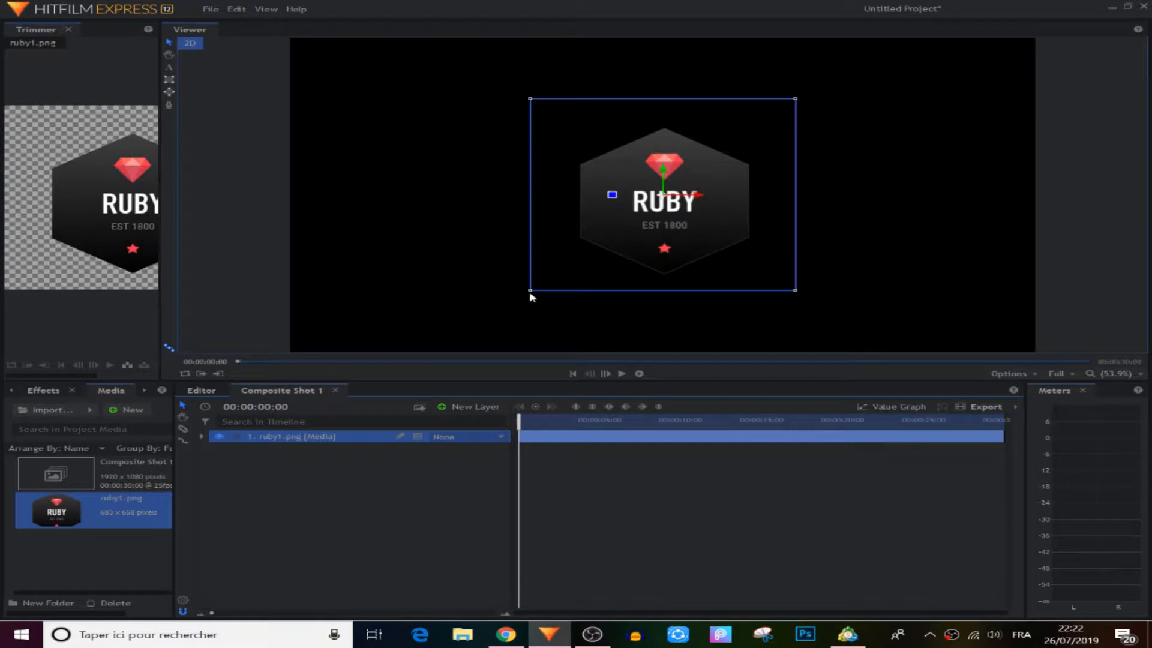
drag(530, 293, 583, 257)
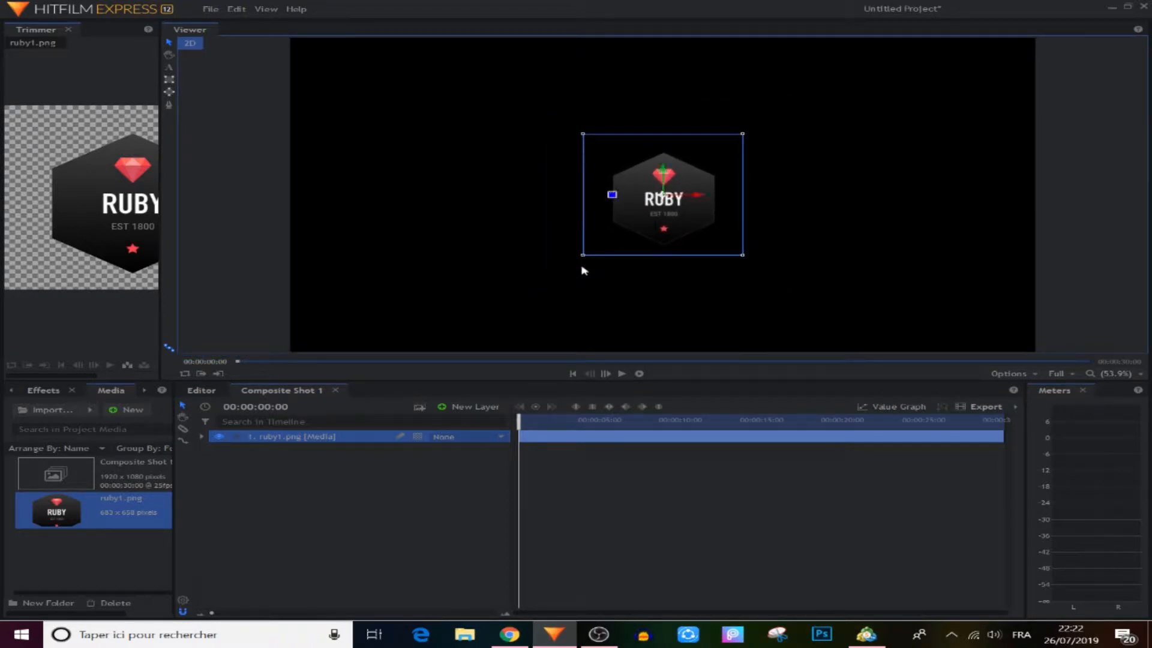
click(418, 513)
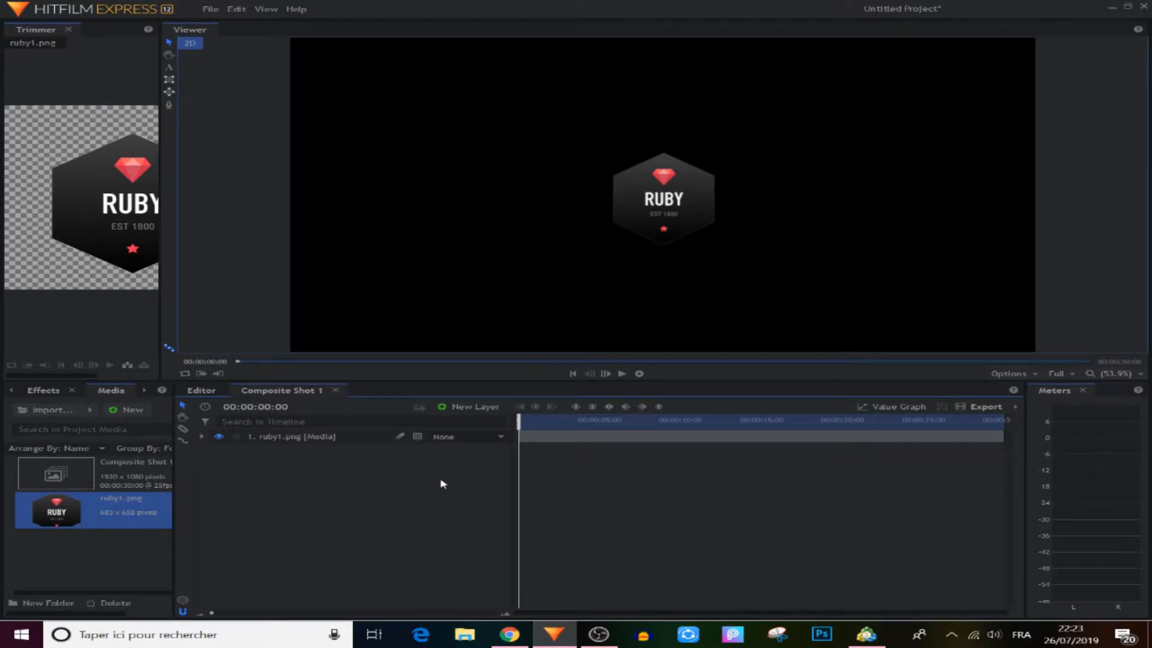
Step: Add a white 1920 x 1080 plane layer named New Plane 1 to the composite shot
click(471, 408)
click(457, 425)
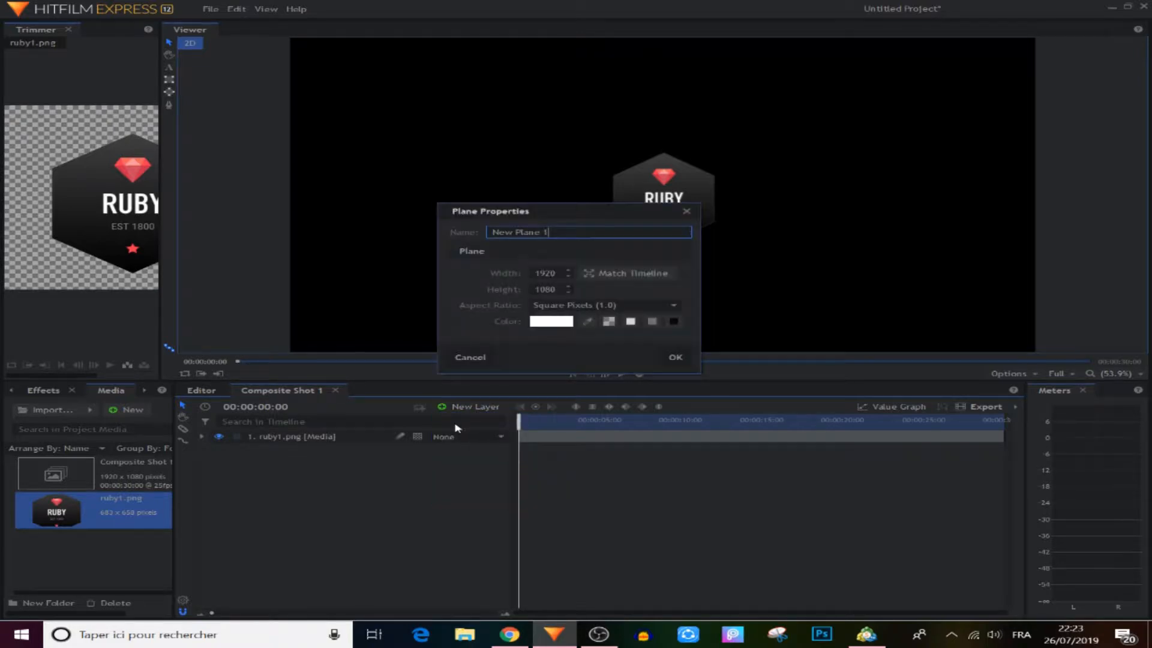
click(552, 323)
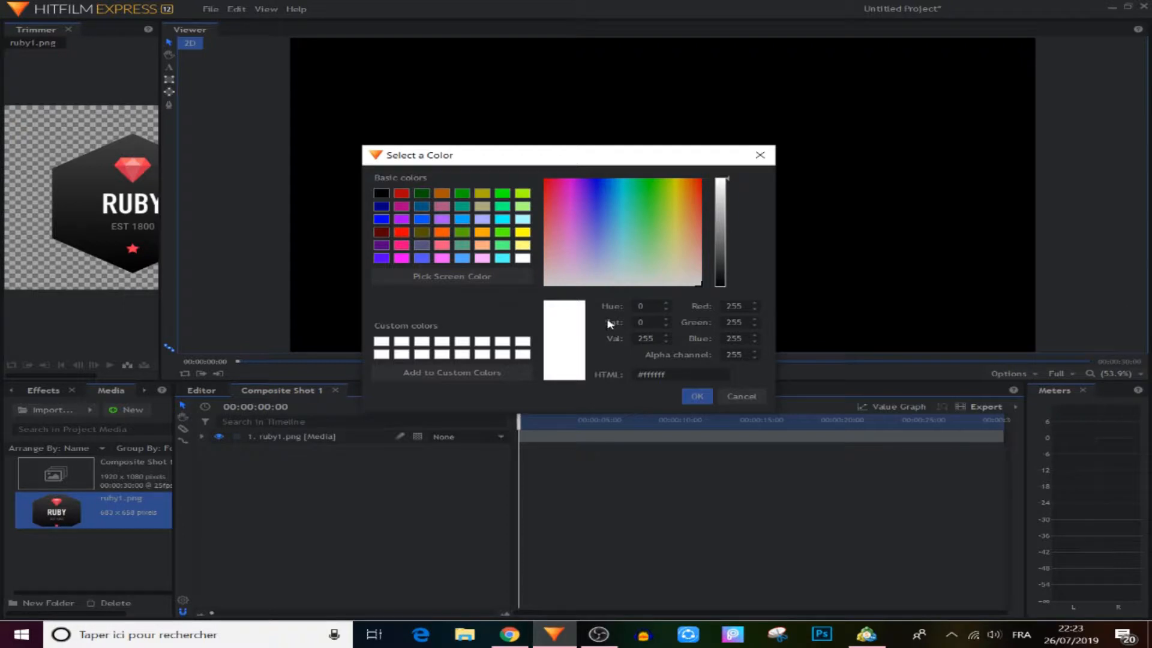
click(696, 396)
click(677, 358)
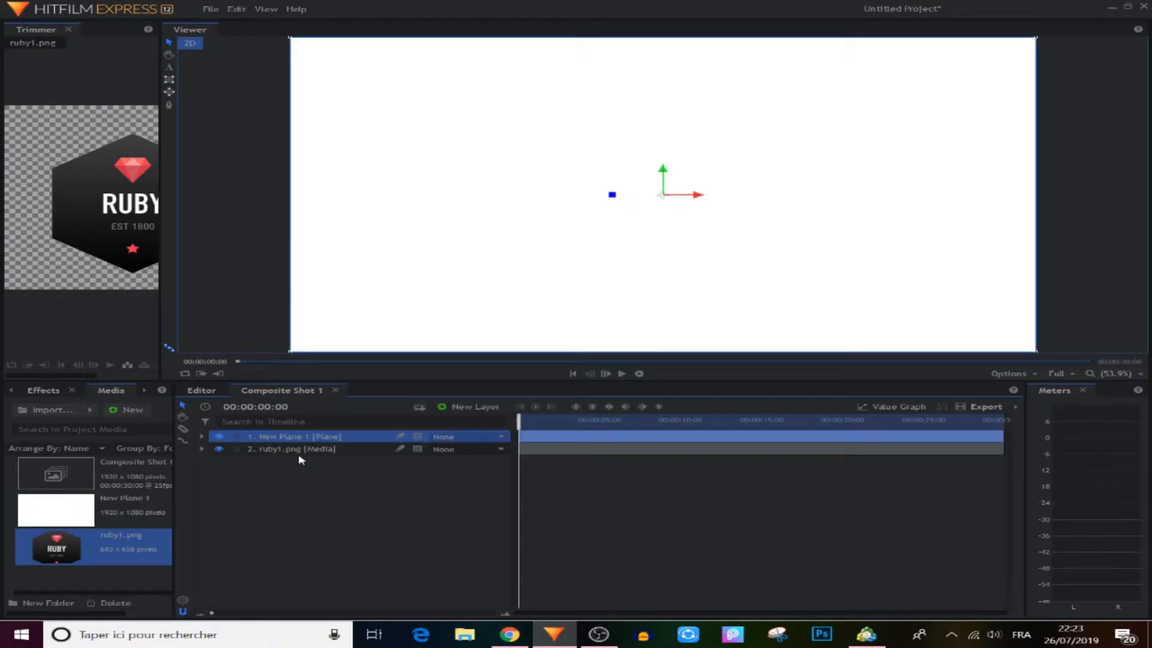
Step: Move the ruby1.png layer above the white plane and rename it logo
drag(298, 449, 300, 438)
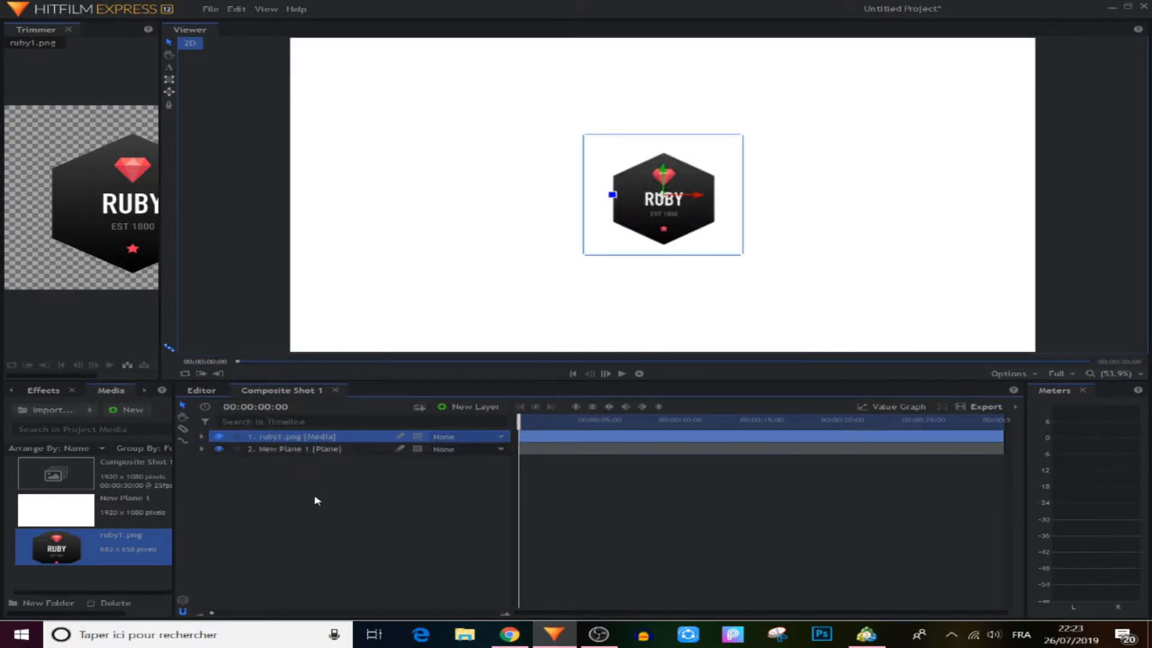
click(316, 501)
click(283, 438)
right_click(283, 438)
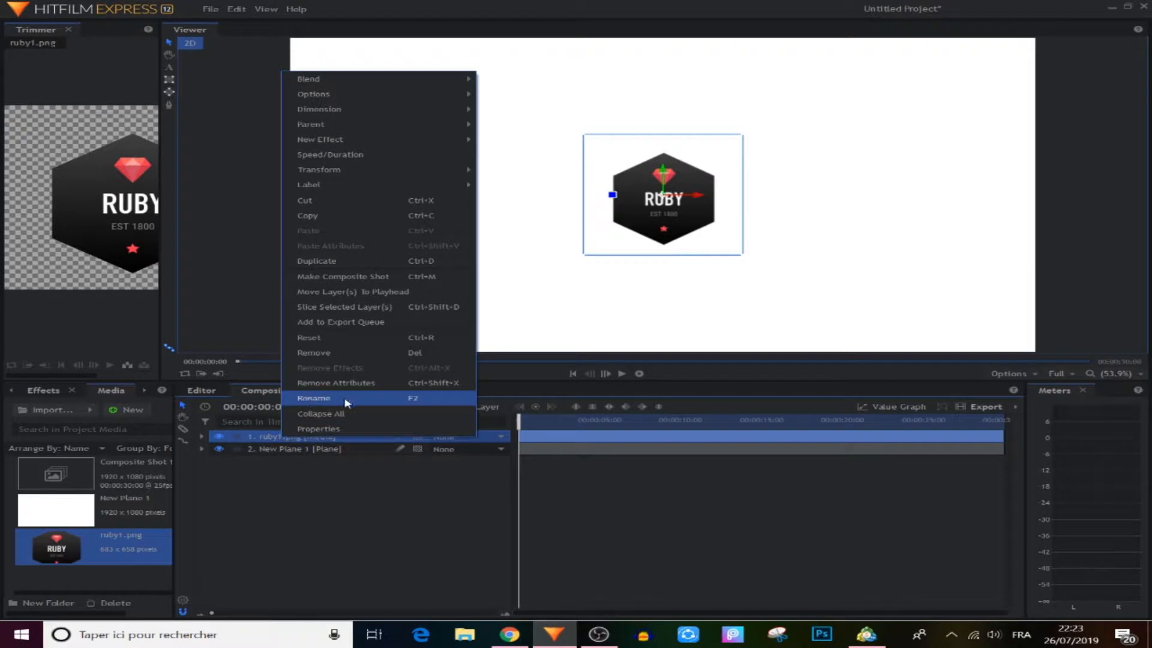
click(329, 399)
text(logo)
click(447, 561)
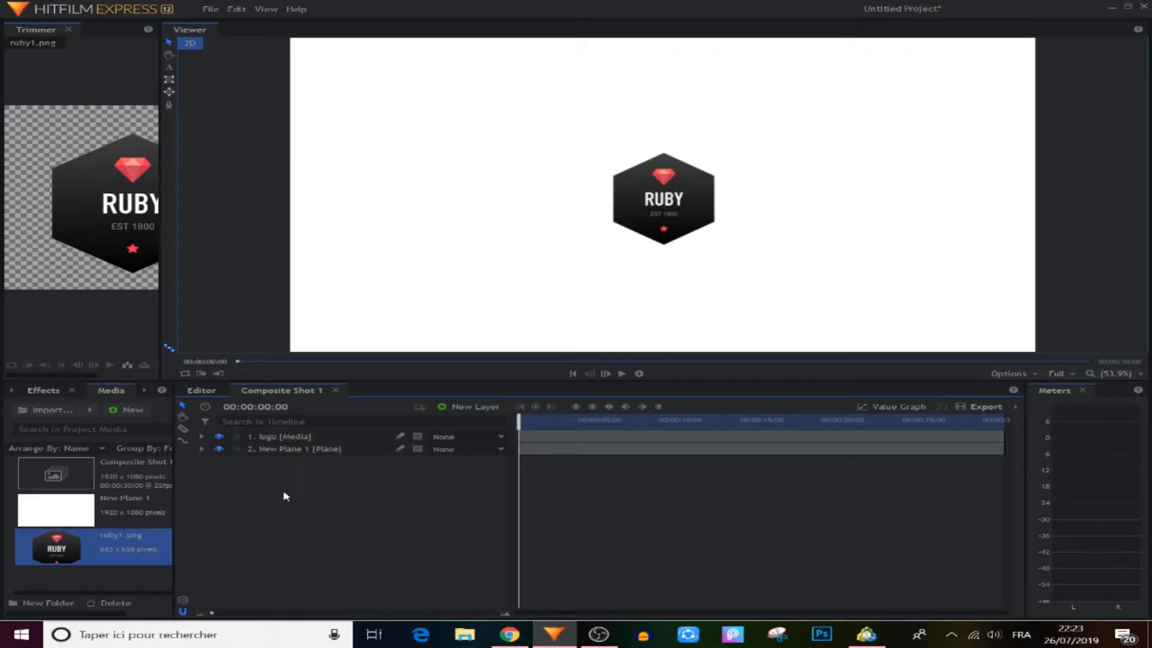
Step: Enable scale keyframing in the logo layer's transform properties and set the scale to 0% at 00:00:00:00
click(203, 437)
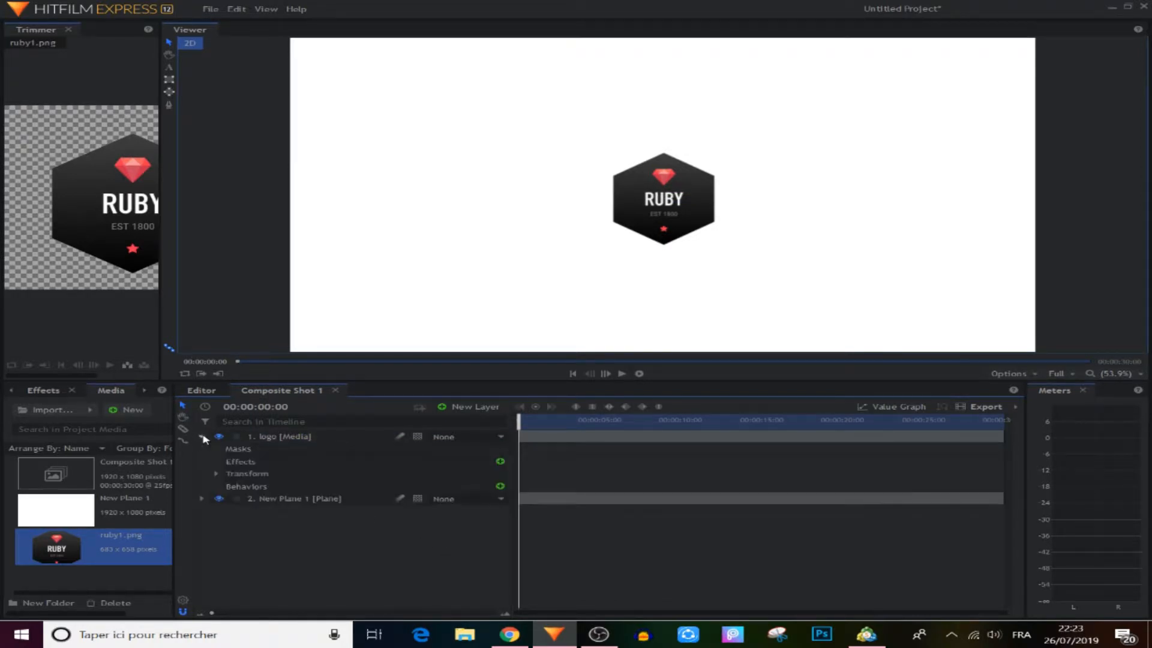
click(216, 475)
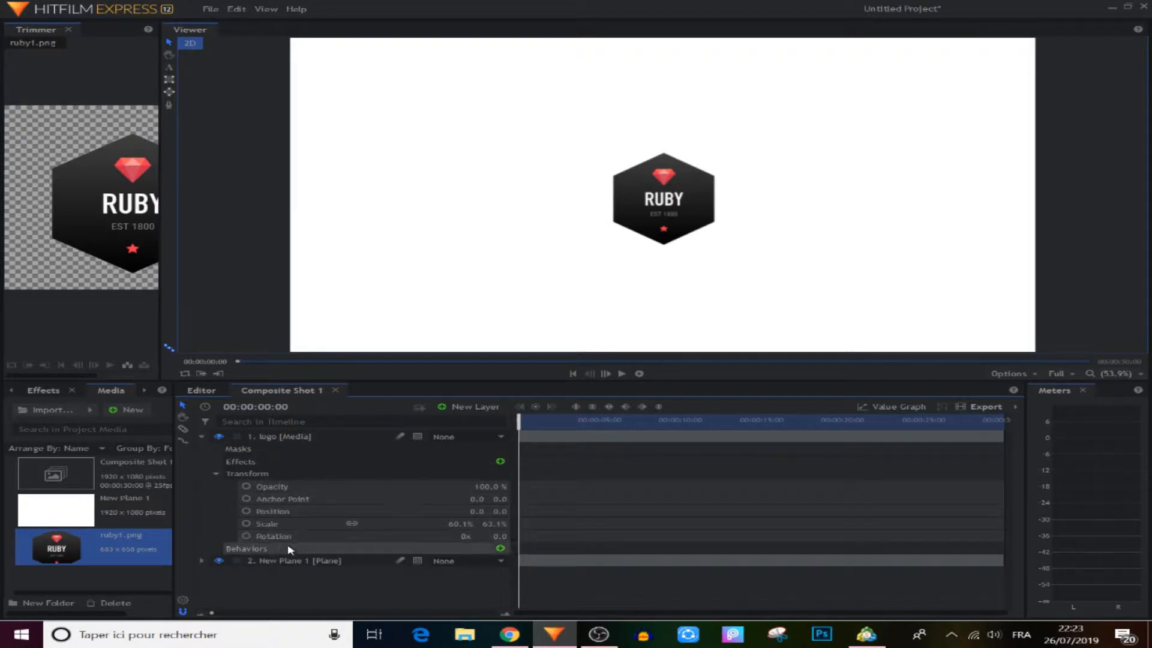
click(477, 524)
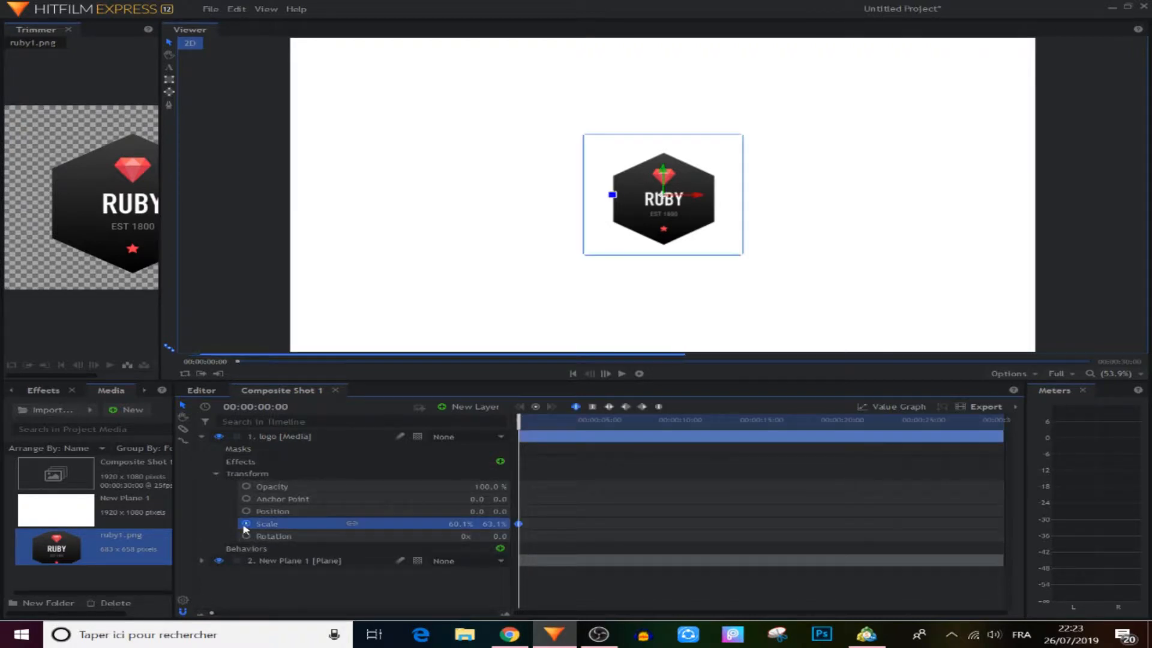
click(460, 523)
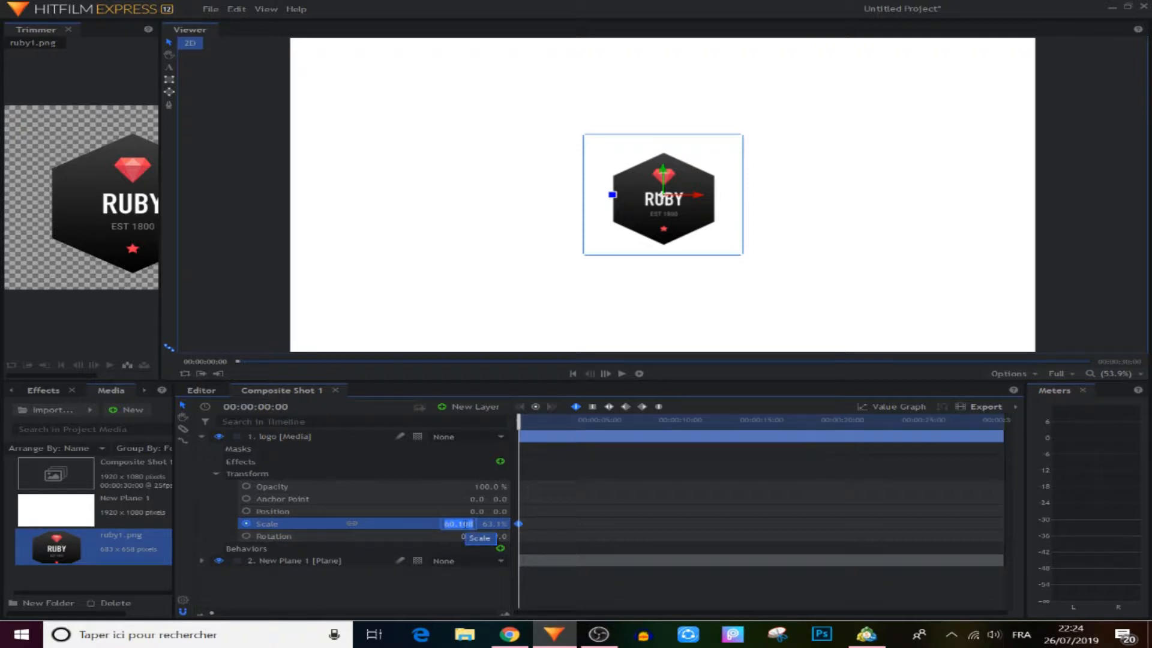
text(0)
key(Return)
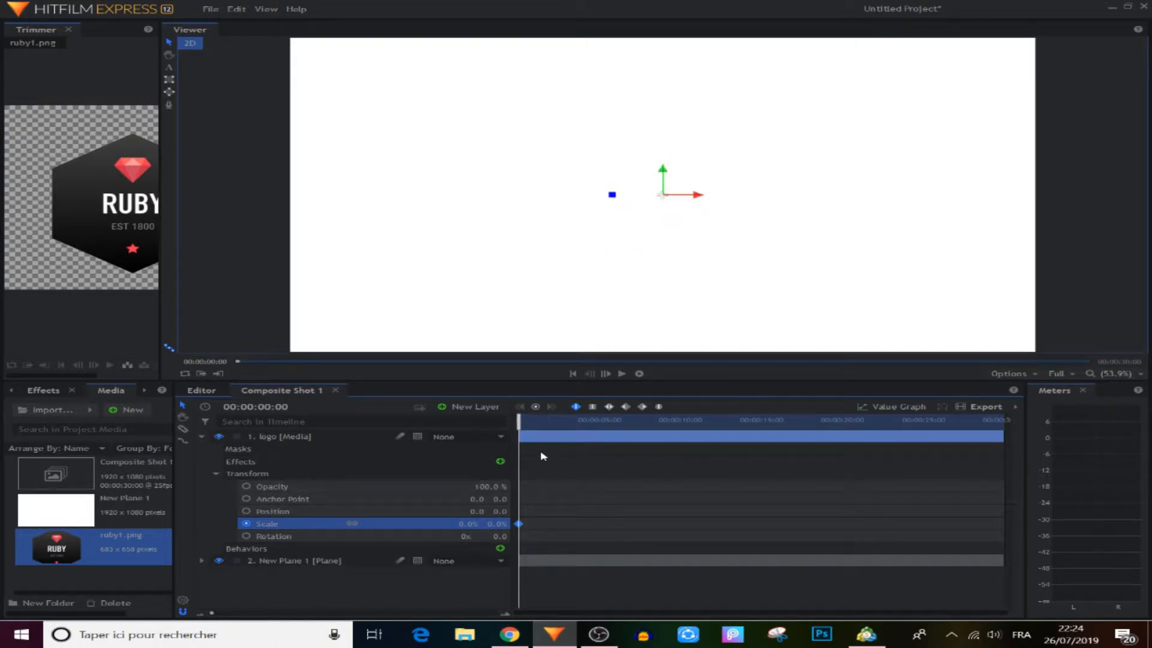
Step: Add a scale keyframe of 70% to the logo at 00:00:00:20
drag(523, 420, 532, 421)
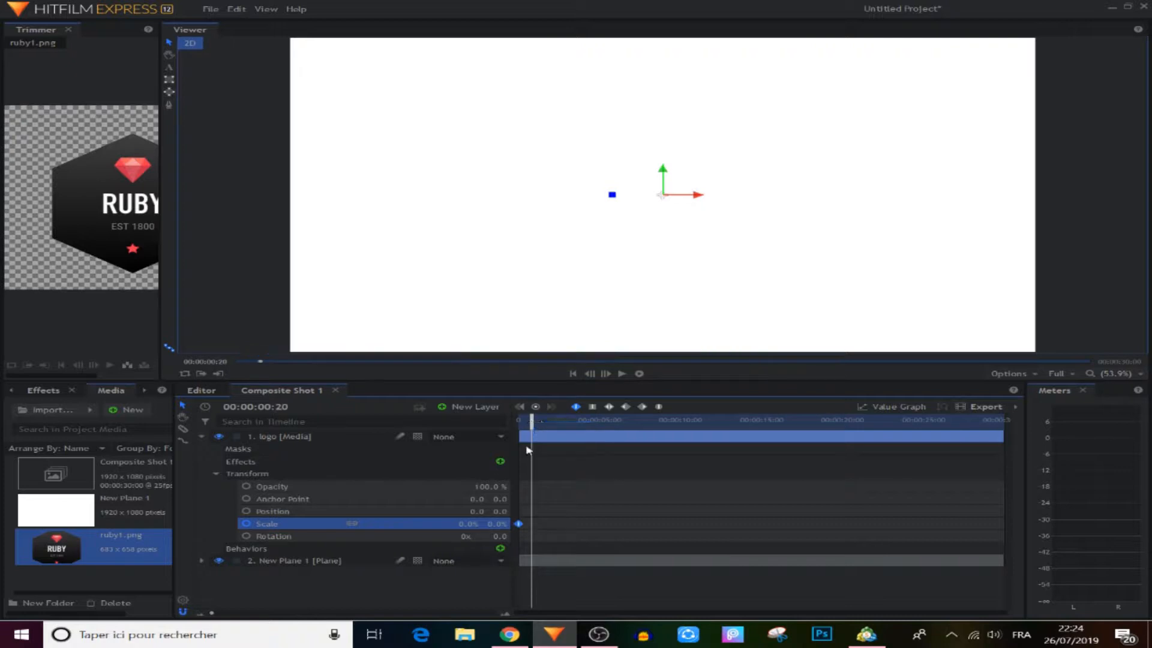
click(506, 614)
drag(562, 420, 561, 420)
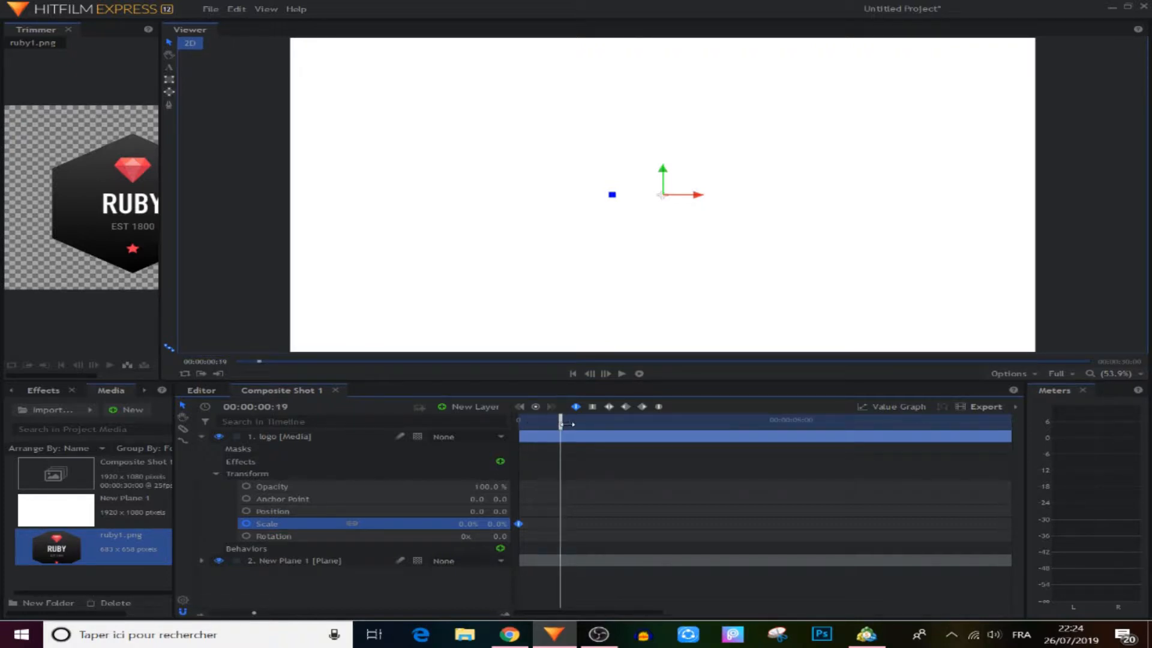
drag(567, 422, 565, 422)
click(475, 523)
text(70)
key(Return)
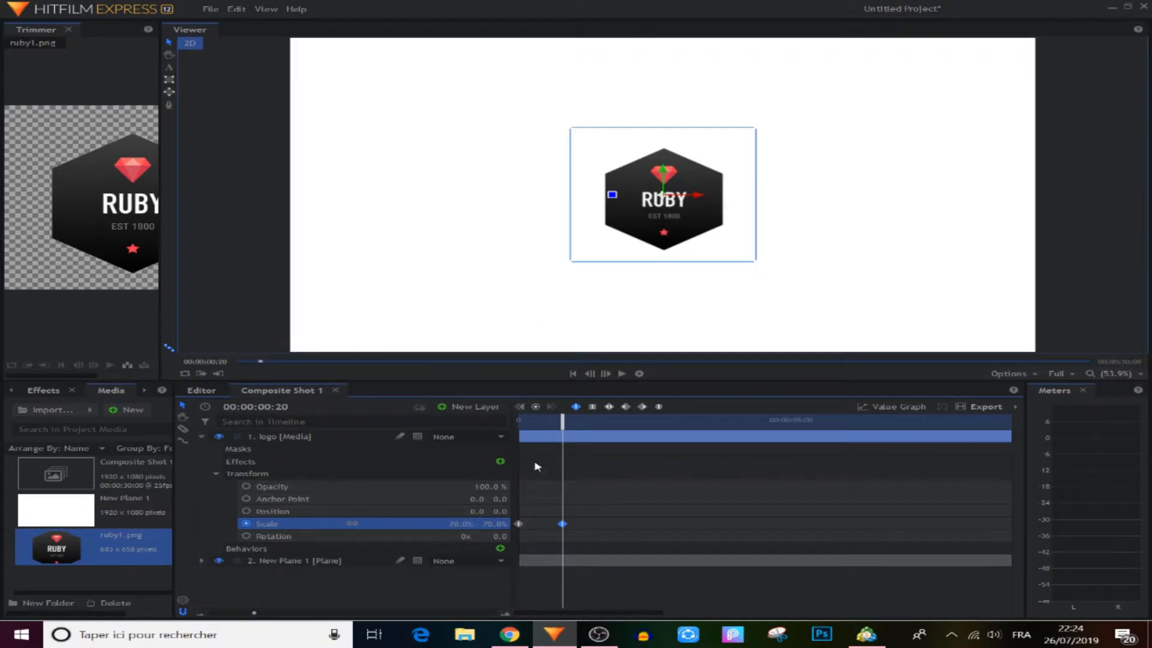
Step: Apply eased interpolation to the logo's scale keyframes and play the scale animation from the start
drag(562, 423, 582, 424)
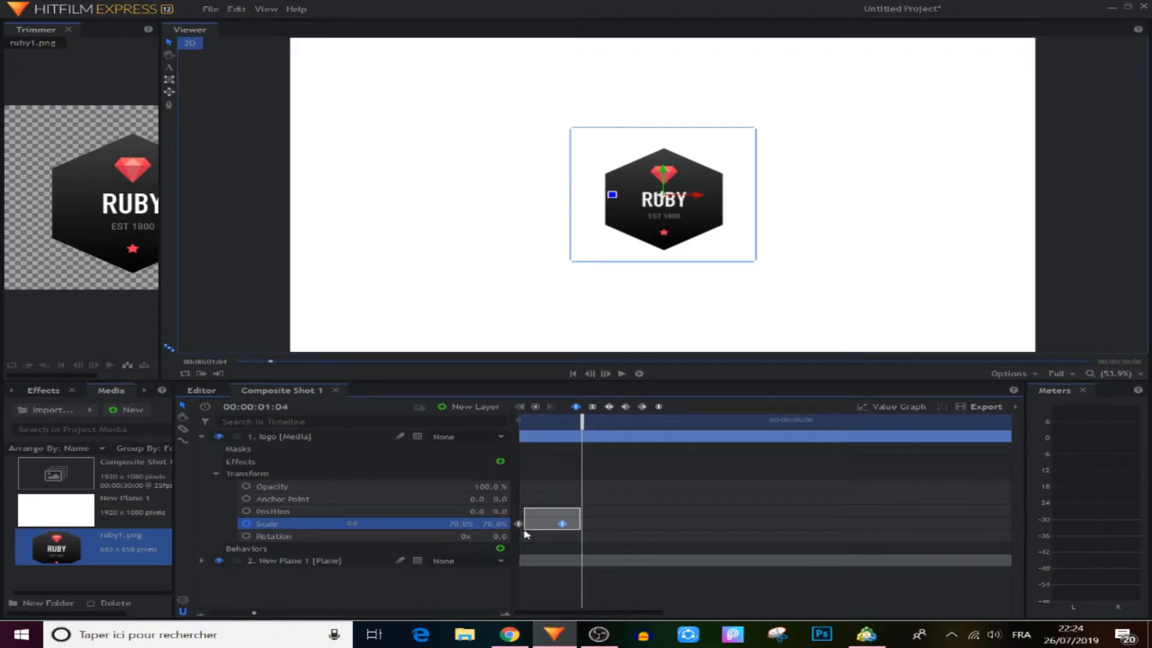
click(659, 407)
click(637, 465)
drag(582, 423, 515, 422)
click(623, 373)
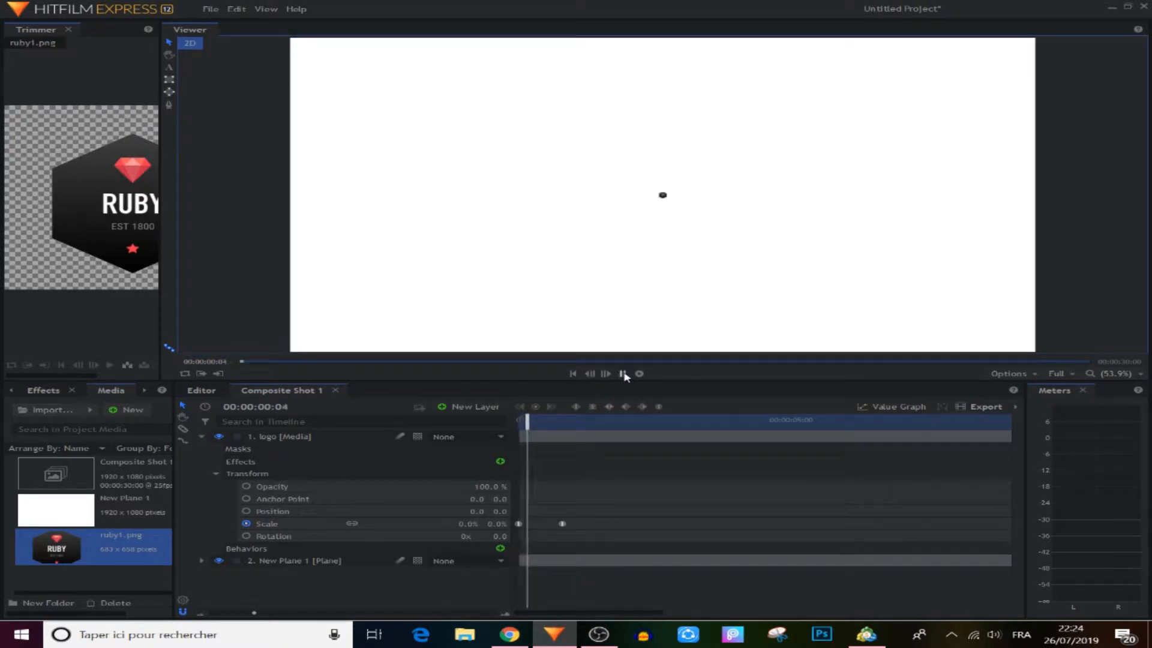
click(624, 374)
Step: Add a starting position keyframe to the logo at 00:00:01:04, just after the scale animation ends
drag(654, 425, 566, 424)
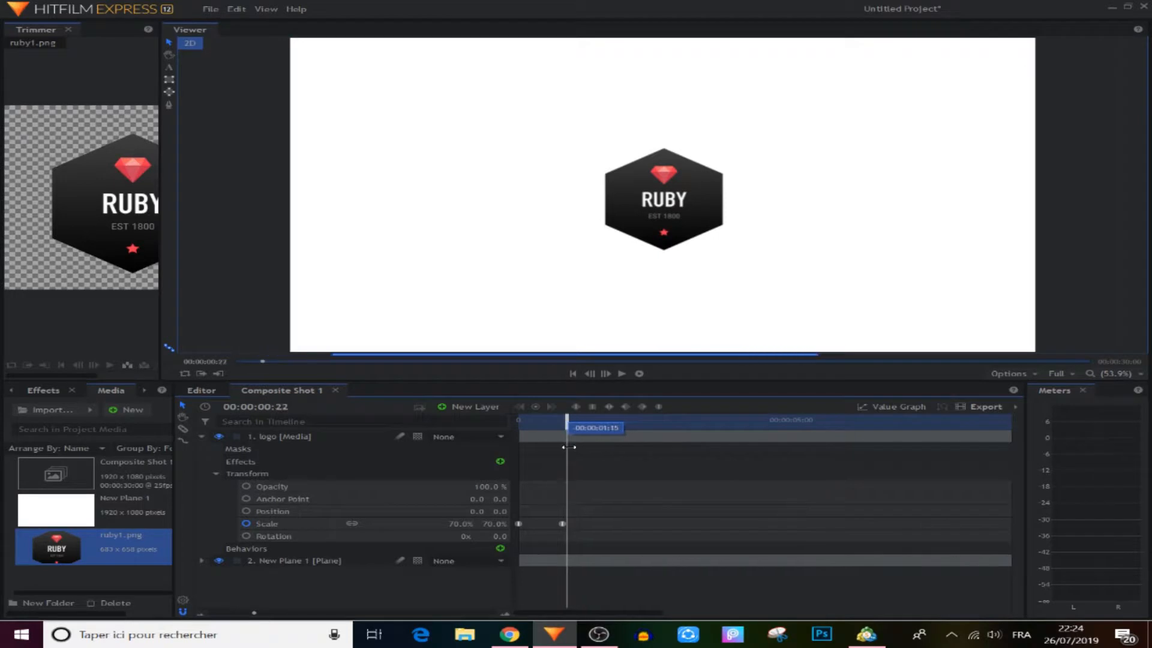
click(562, 524)
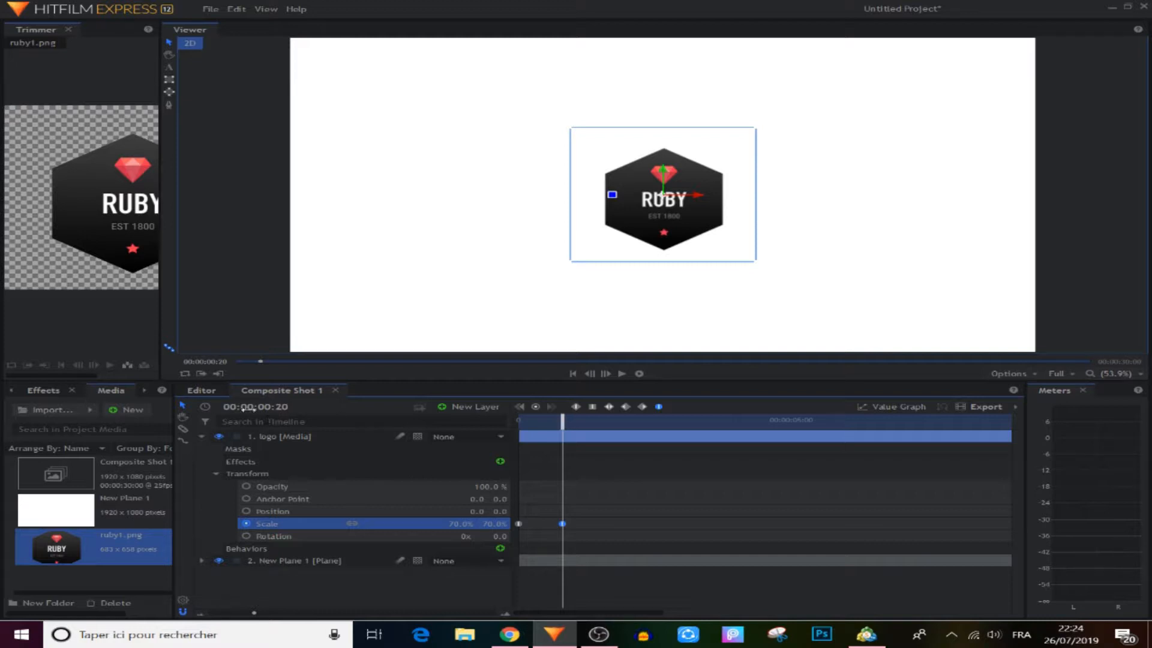
drag(561, 420, 583, 437)
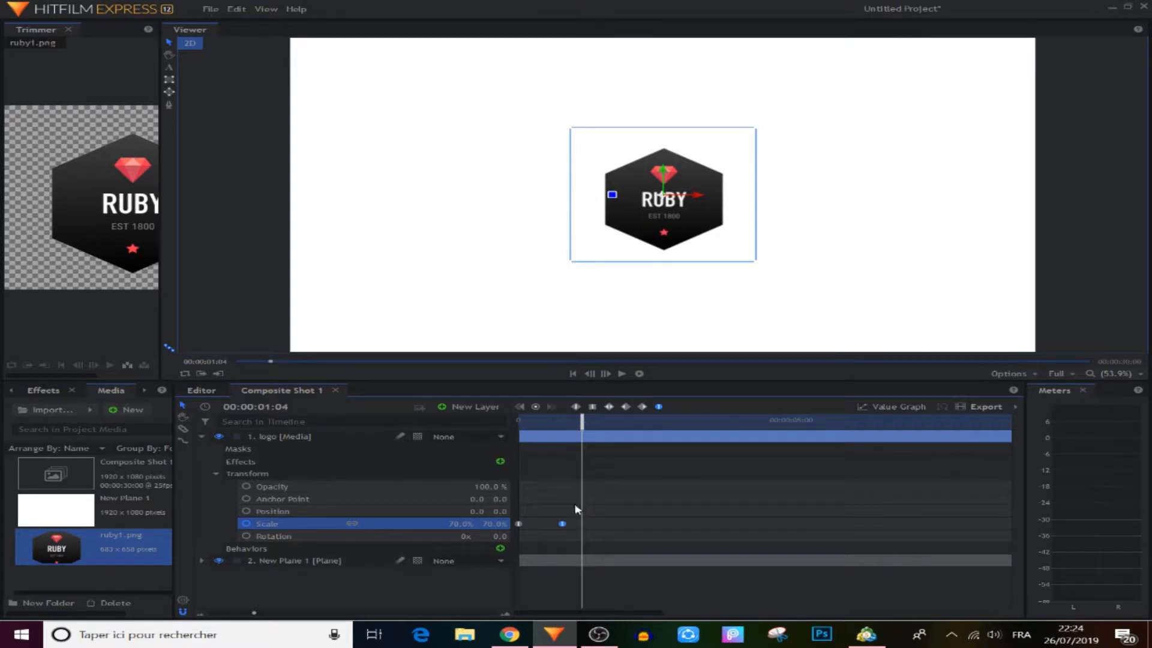
click(247, 512)
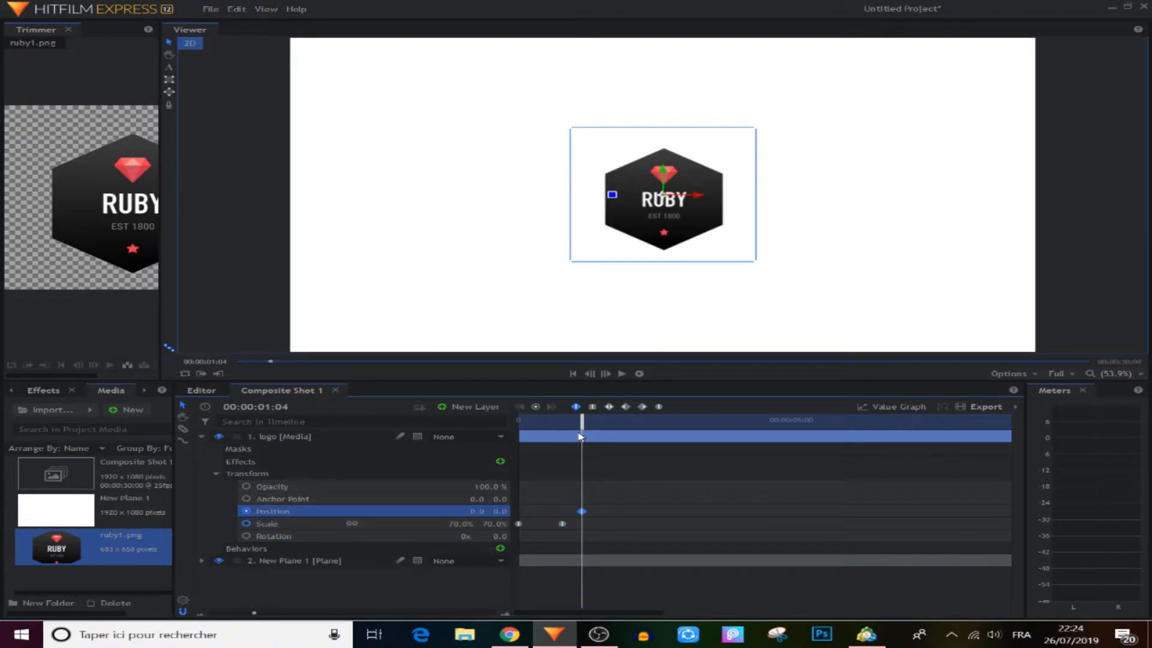
Step: Set the logo's X position to 239 at 00:00:01:15 and ease both position keyframes
drag(582, 425, 606, 430)
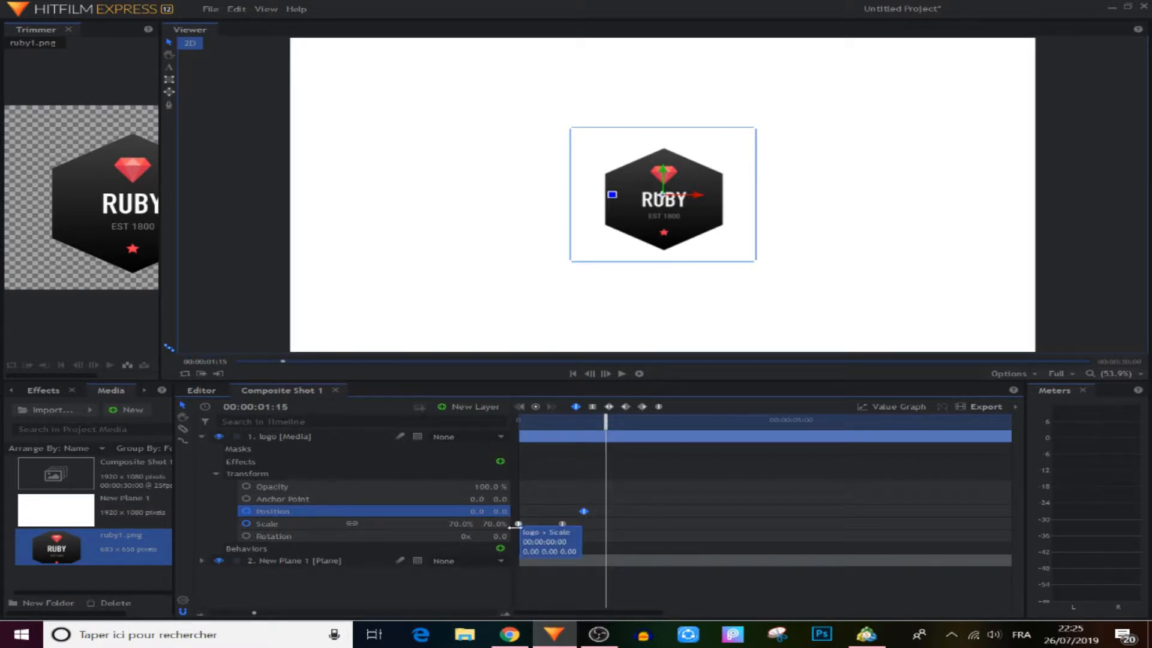
drag(478, 511, 562, 511)
drag(640, 497, 575, 515)
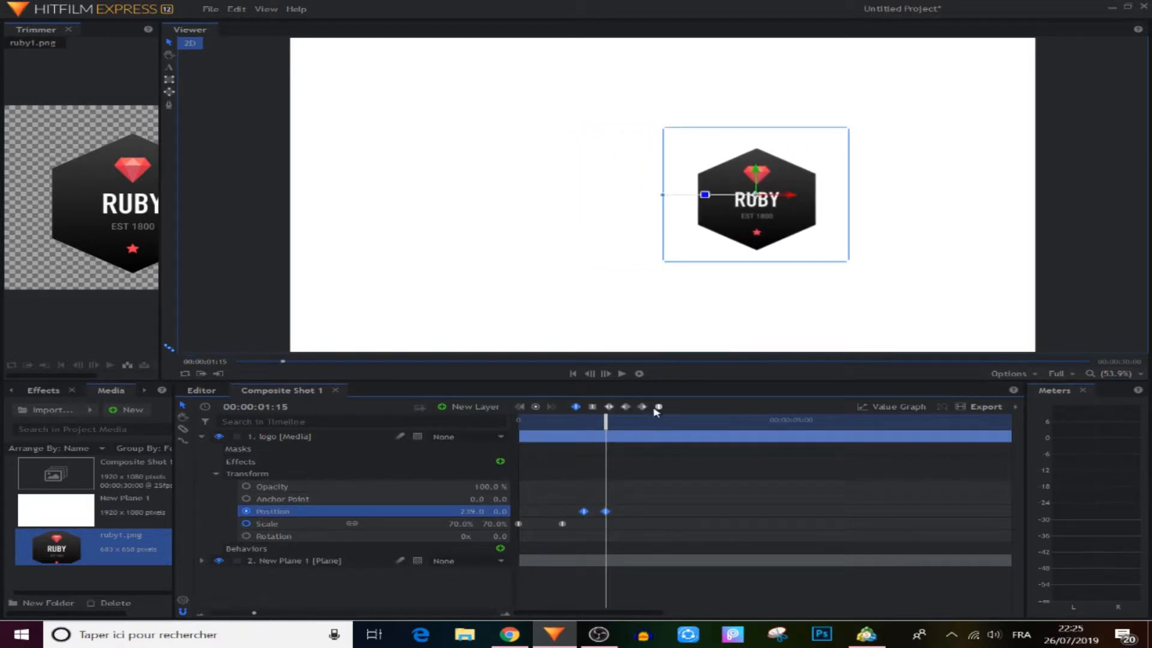
click(645, 477)
Step: Play the logo's scale and position animation from the start to check the motion
drag(607, 435, 466, 454)
click(622, 373)
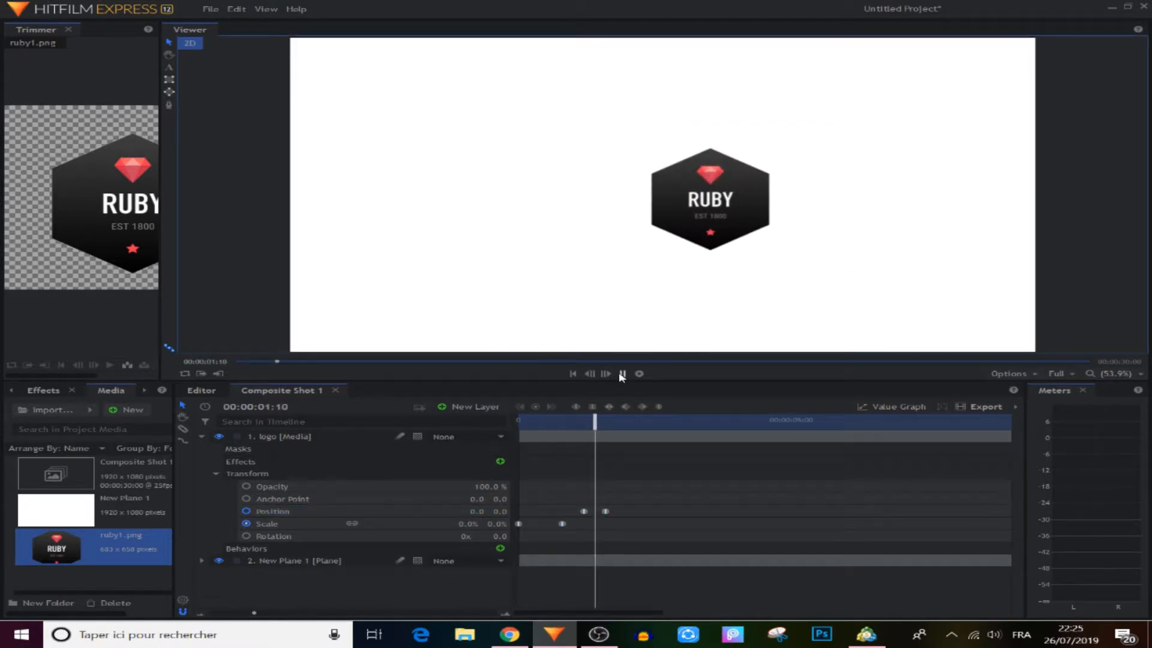
click(622, 374)
drag(602, 433, 519, 433)
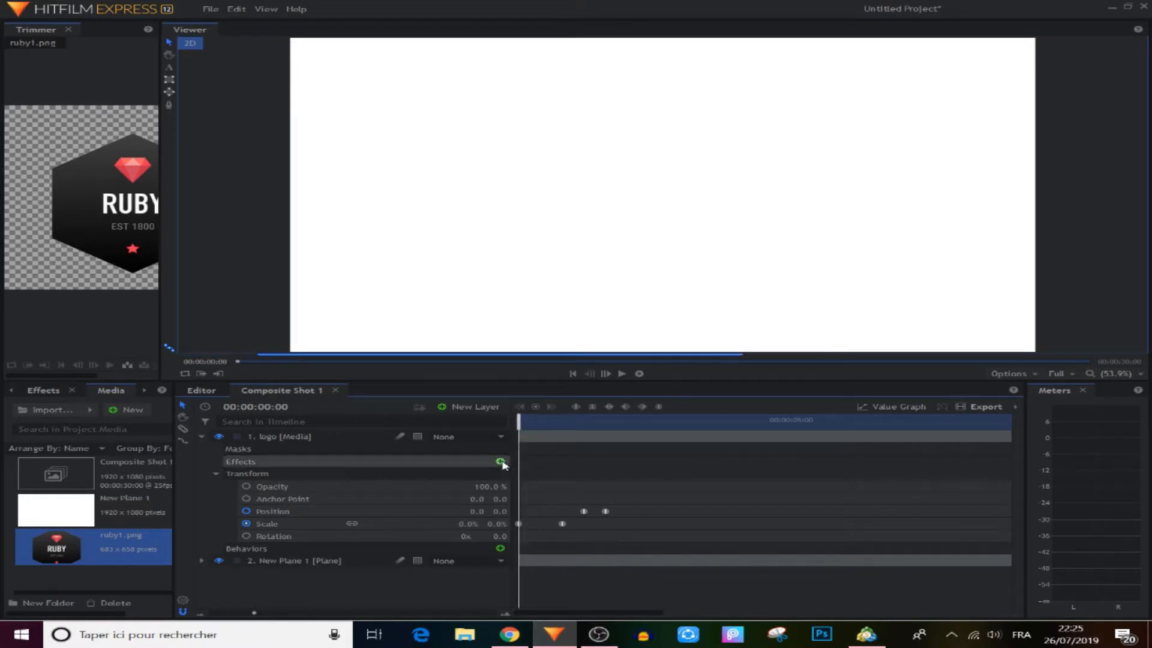
click(622, 373)
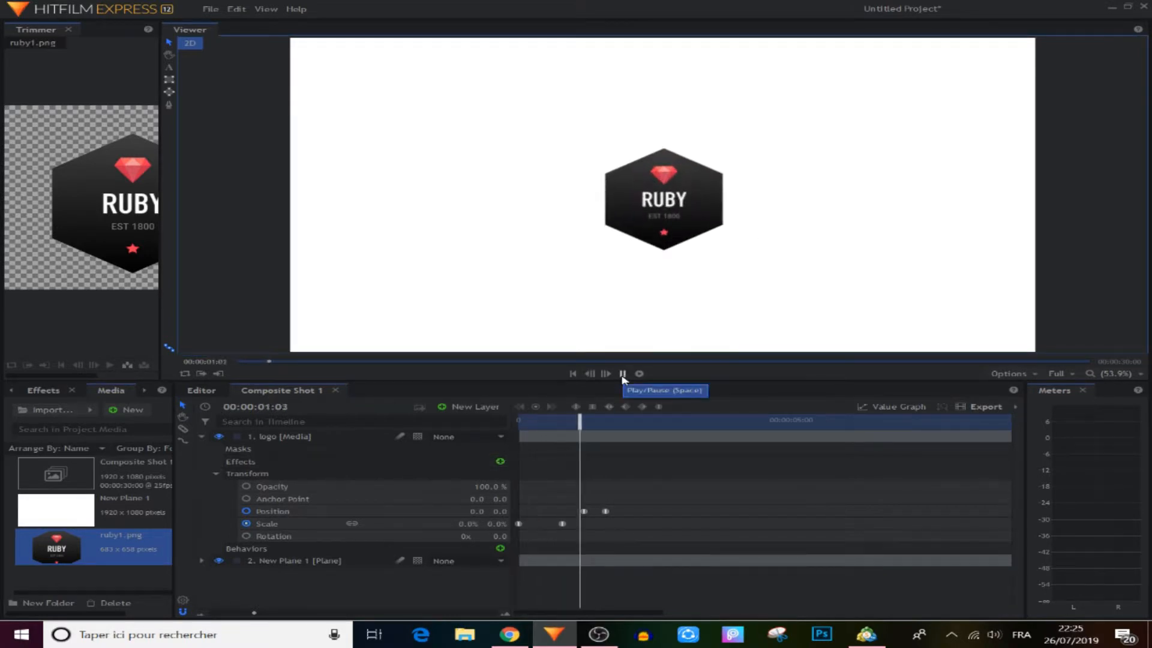
click(622, 374)
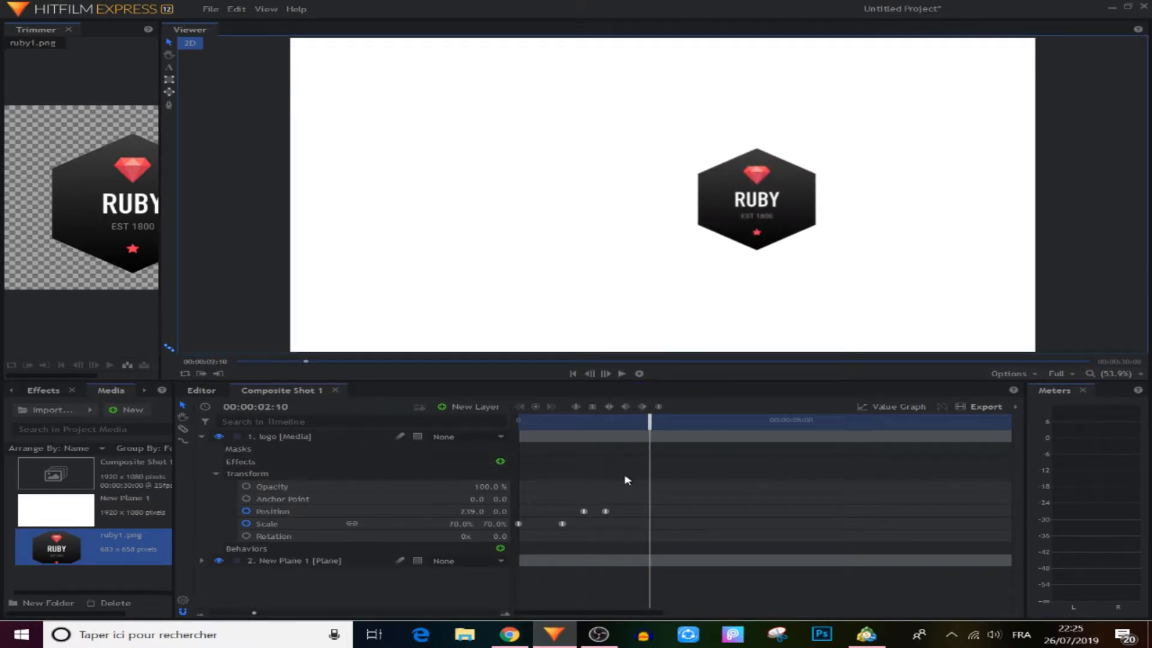
Step: Draw a text box to the left of the logo in the frame at 00:00:01:15
drag(647, 424, 606, 423)
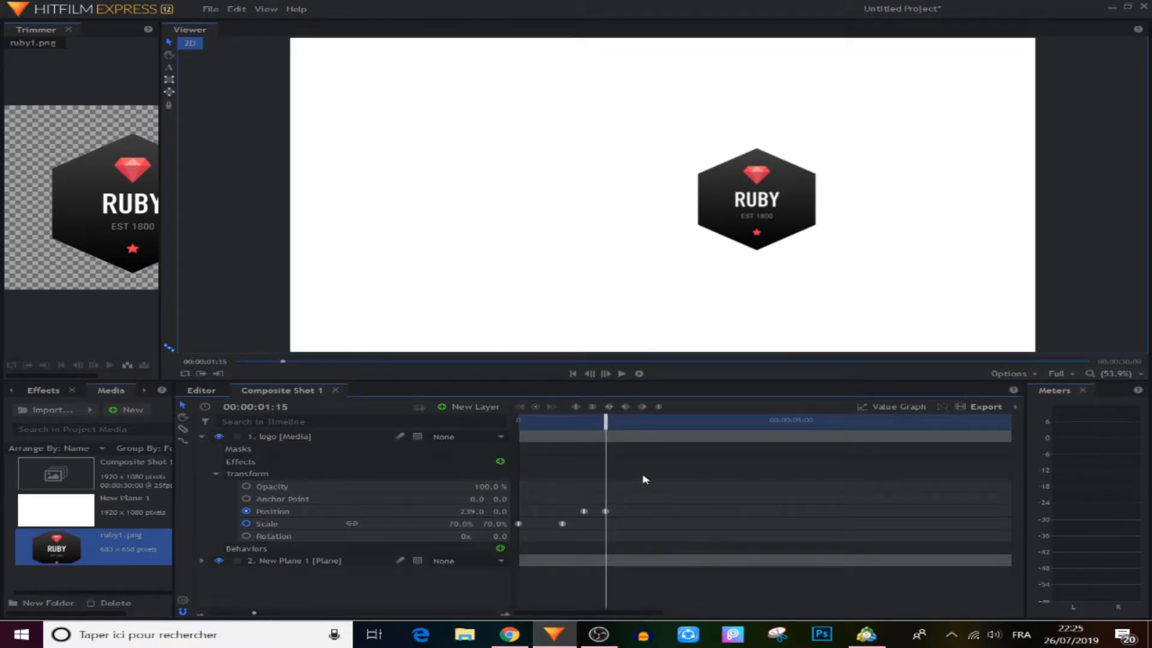
click(170, 68)
drag(406, 160, 671, 217)
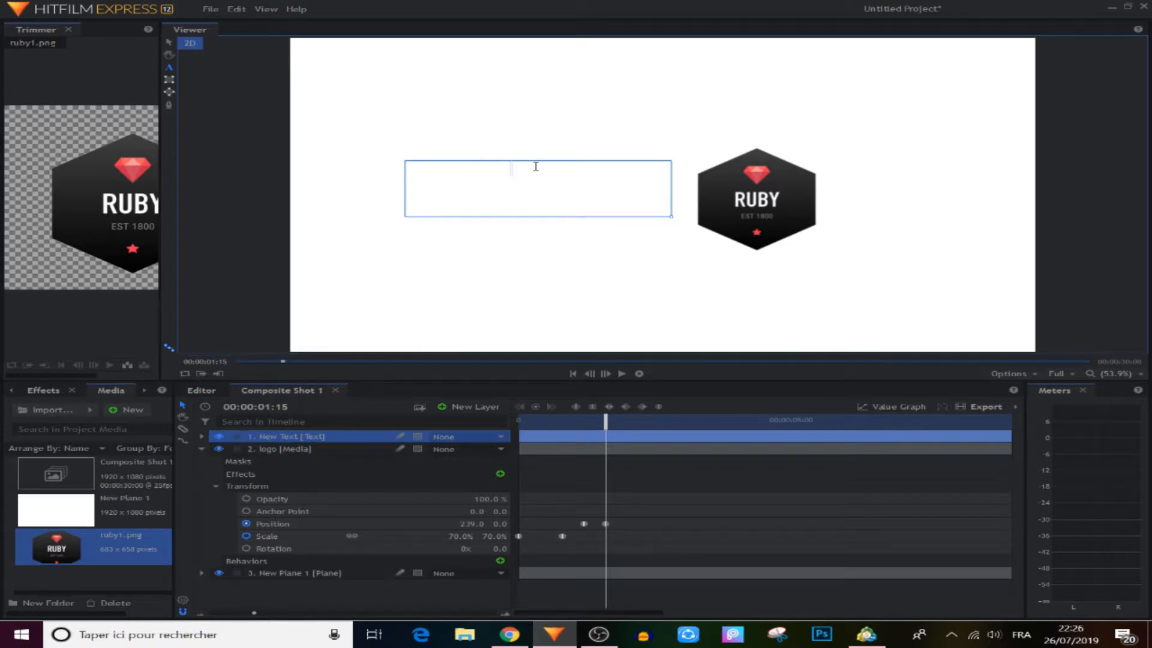
Step: Select all the text in the new text box and set its fill colour to black (#000000)
drag(524, 167, 283, 172)
click(10, 392)
click(10, 391)
click(10, 392)
click(120, 393)
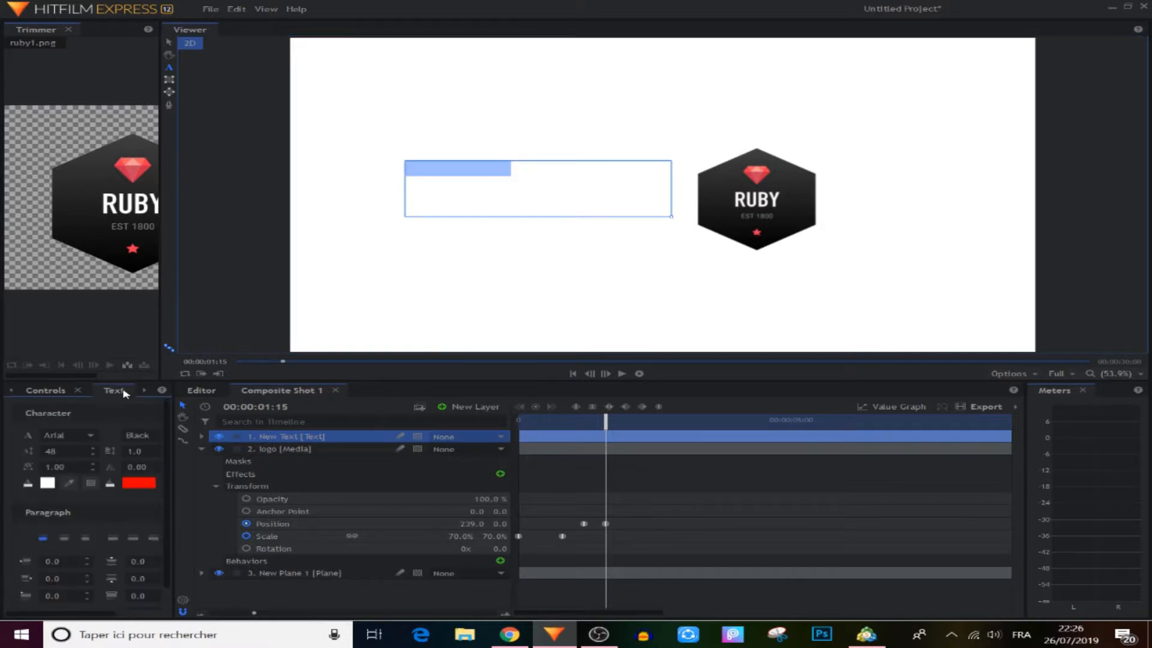
drag(172, 462, 246, 462)
click(54, 482)
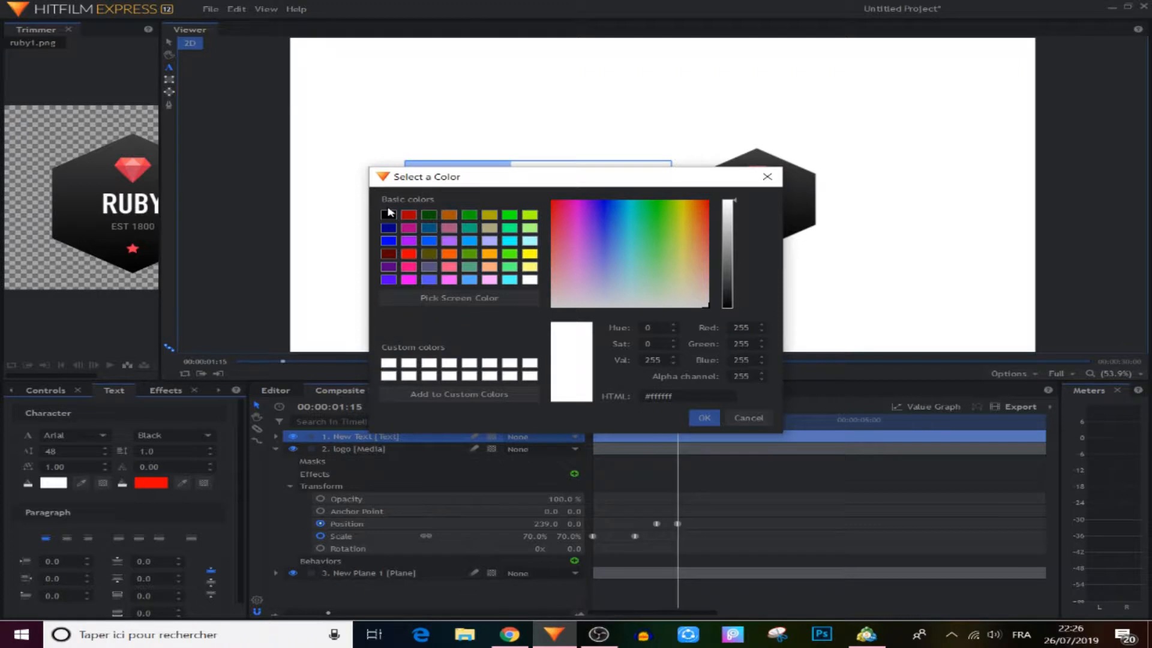
click(389, 216)
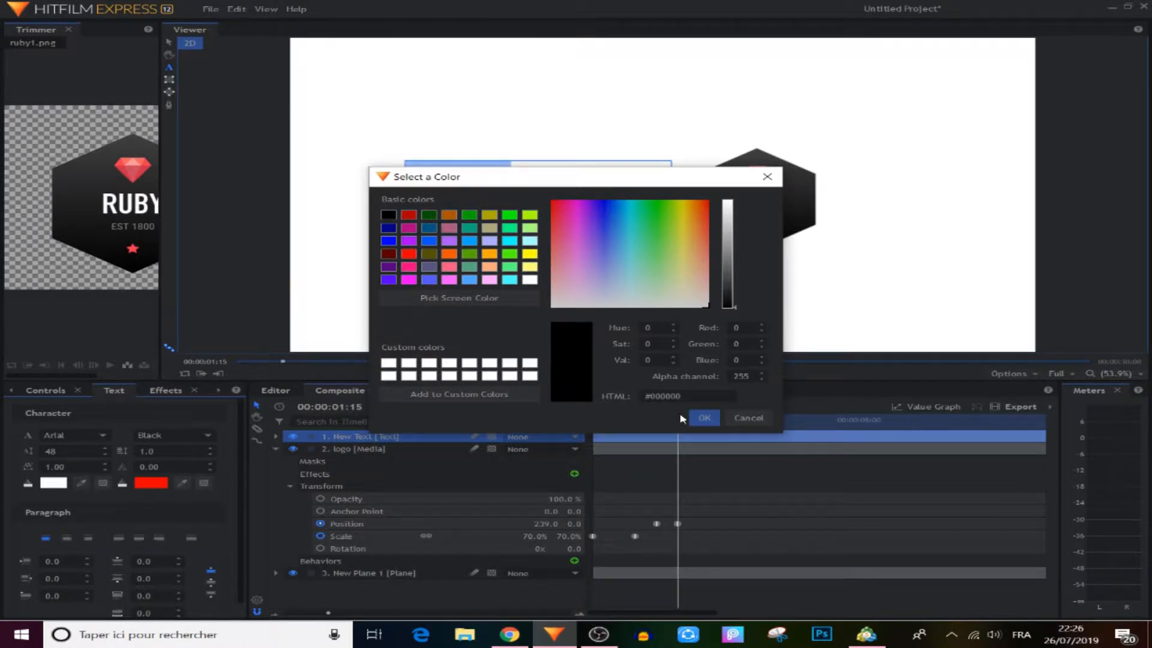
click(703, 418)
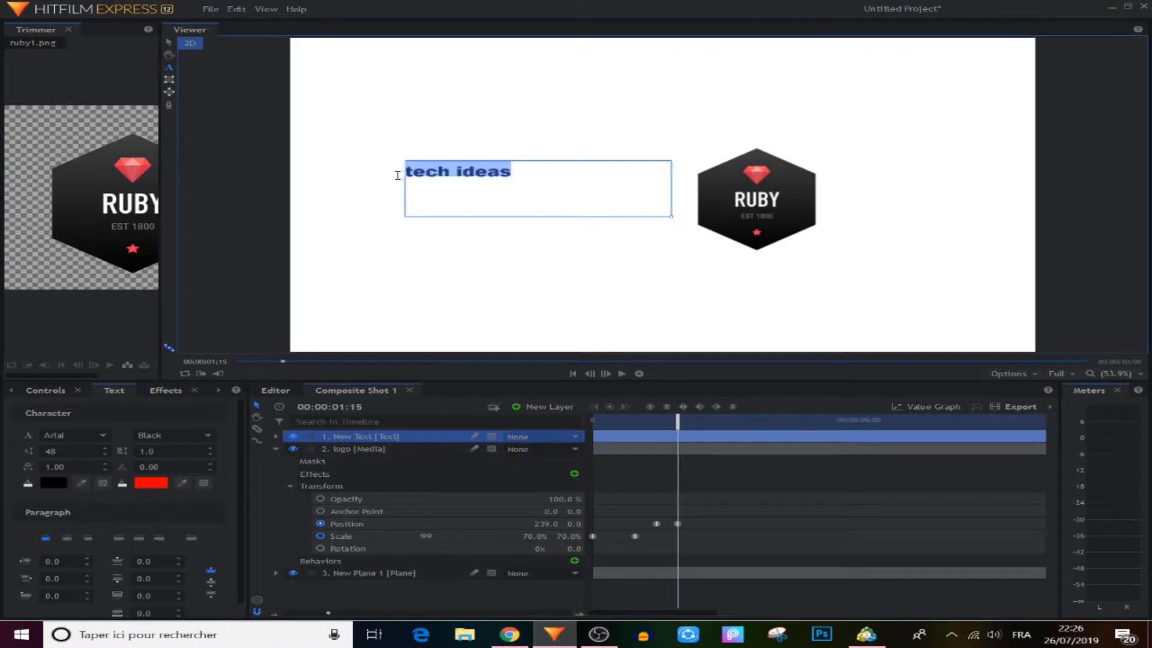
Step: Replace the text in the box with "TECH IDEAS" in capitals
key(BackSpace)
text(TECH)
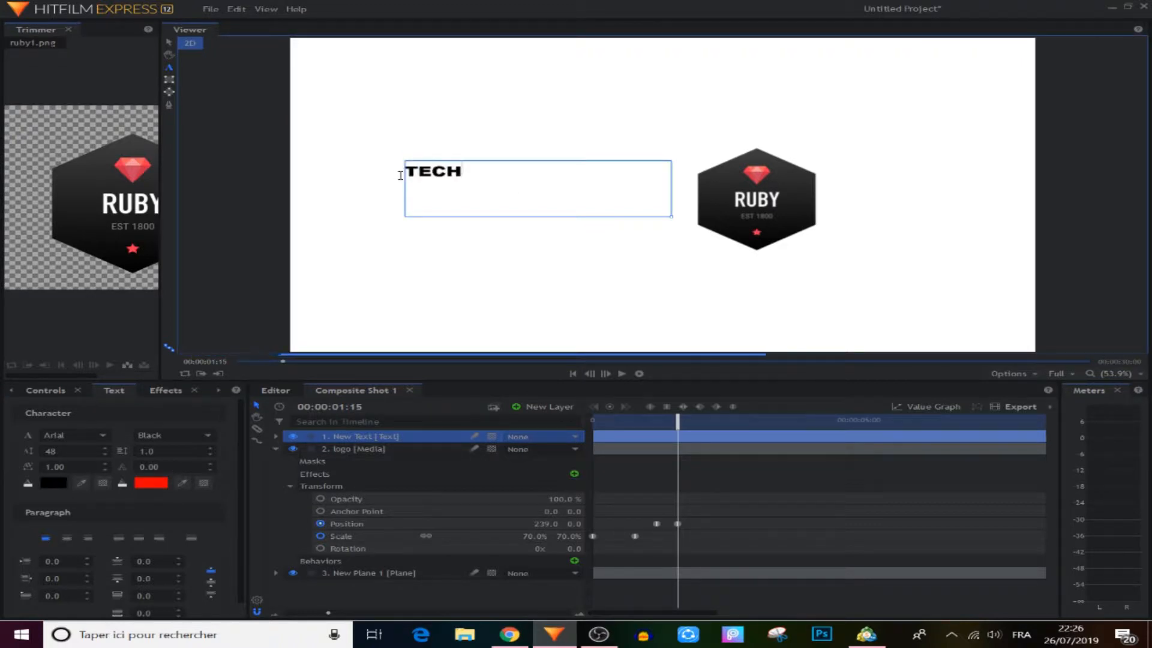
text( IDEAS)
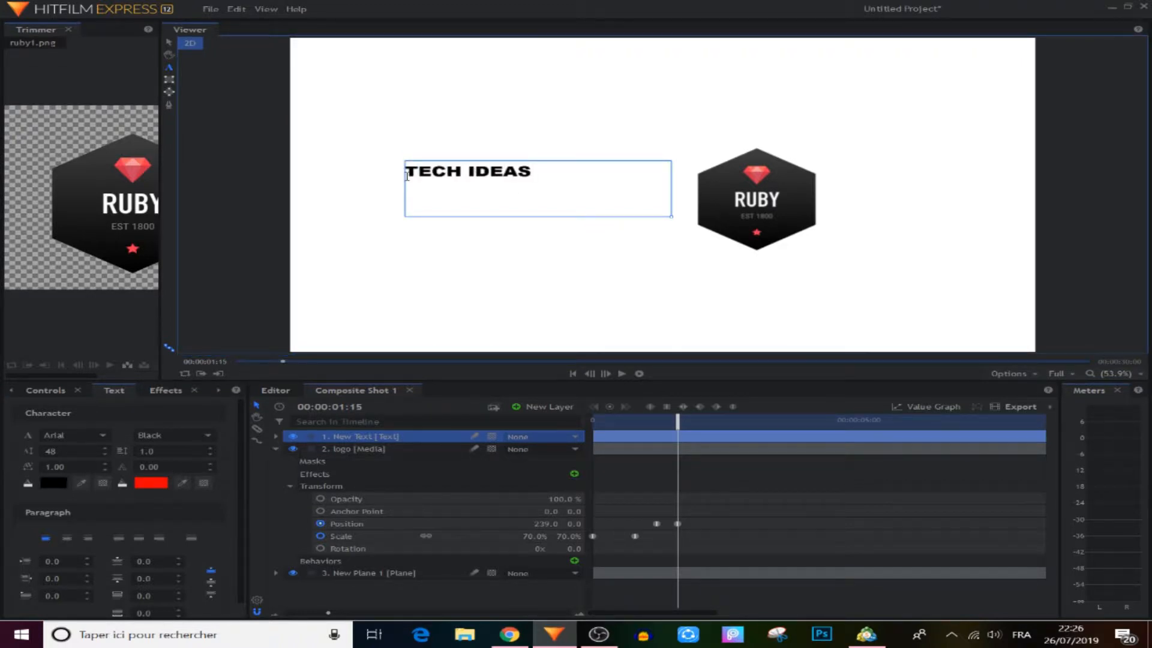
Step: Centre the whole text horizontally and vertically in its box and set its font size to 96
key(ctrl+a)
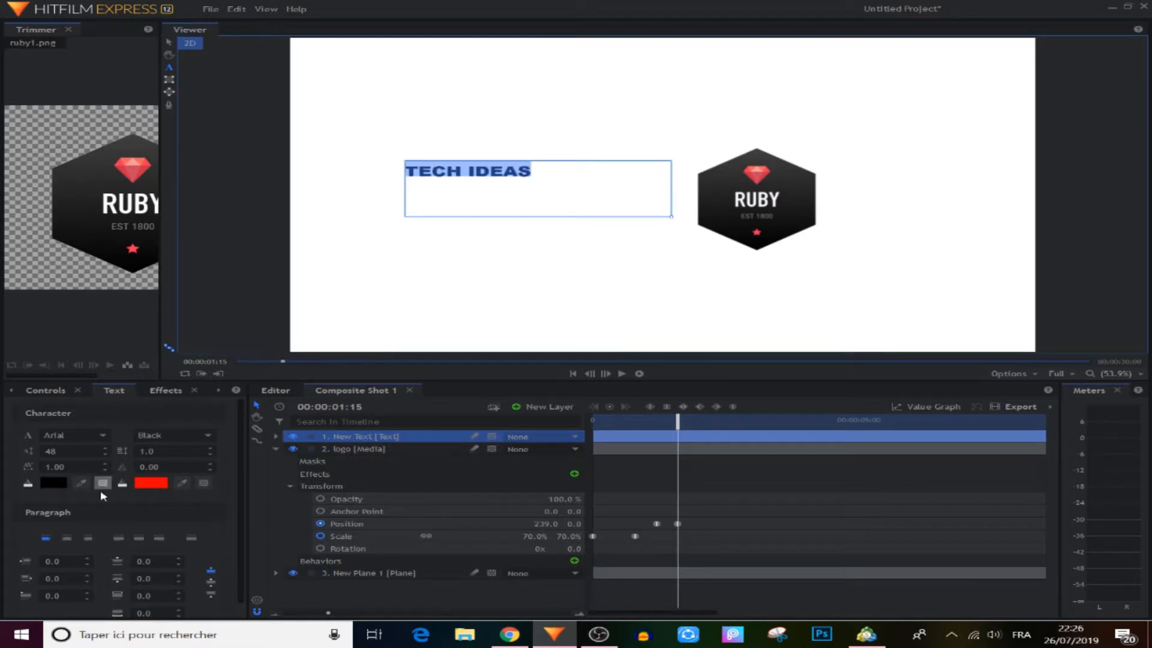
click(66, 538)
click(211, 580)
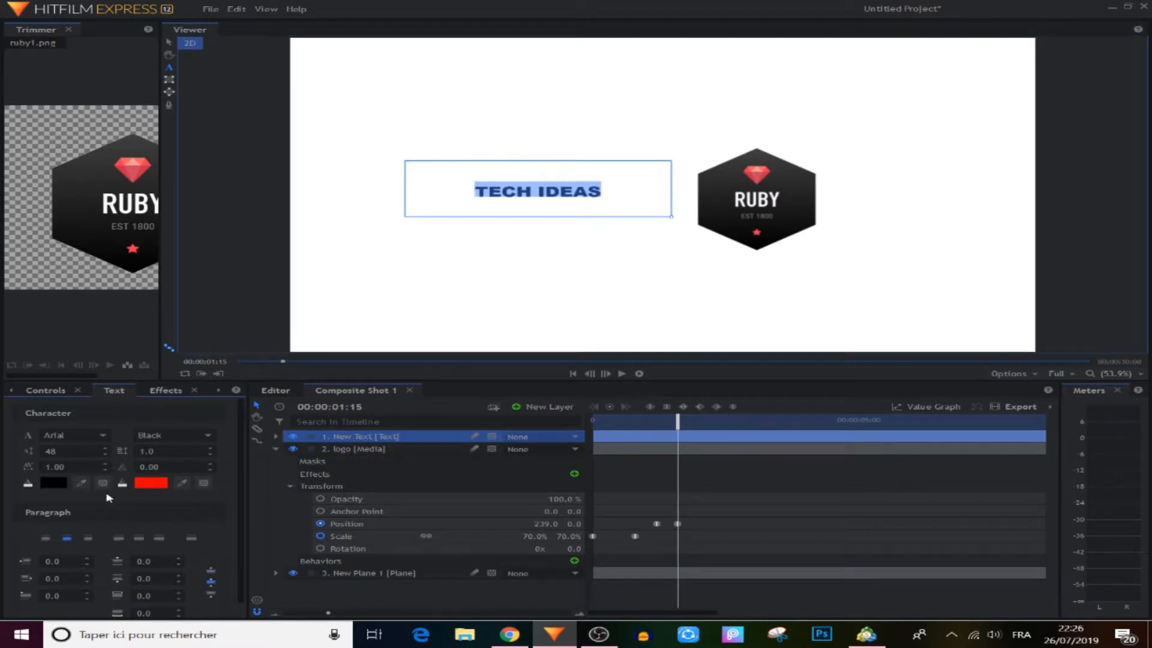
drag(60, 451, 89, 451)
Step: Set the fill colour of the word "IDEAS" to dark red (#aa0000)
double_click(602, 194)
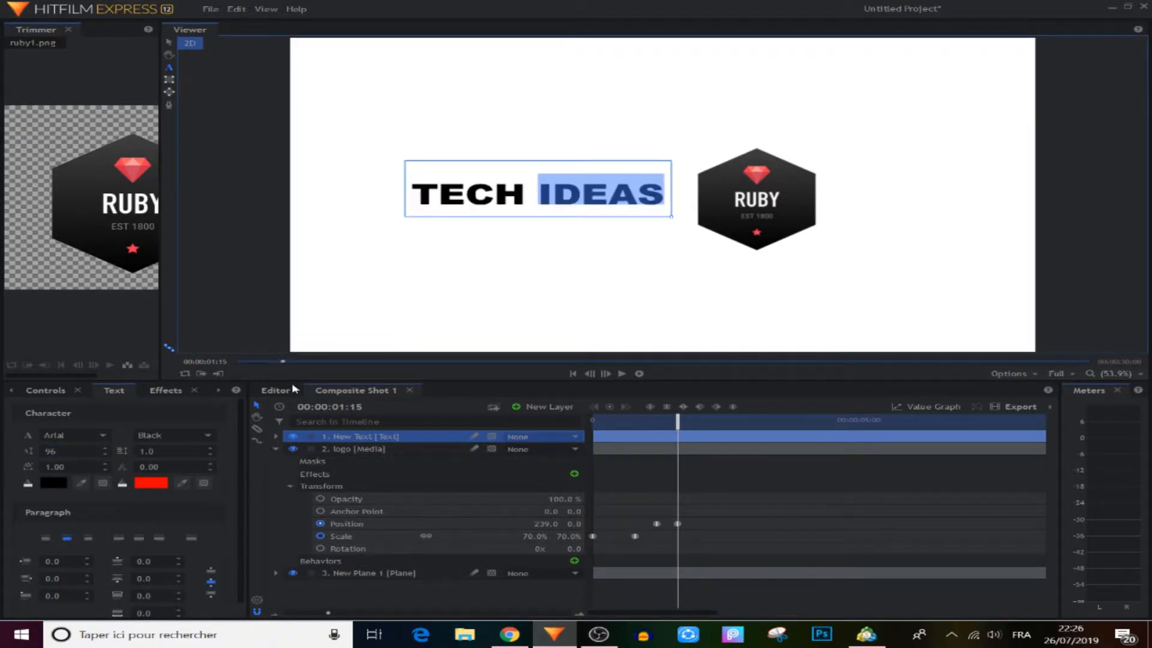
click(54, 486)
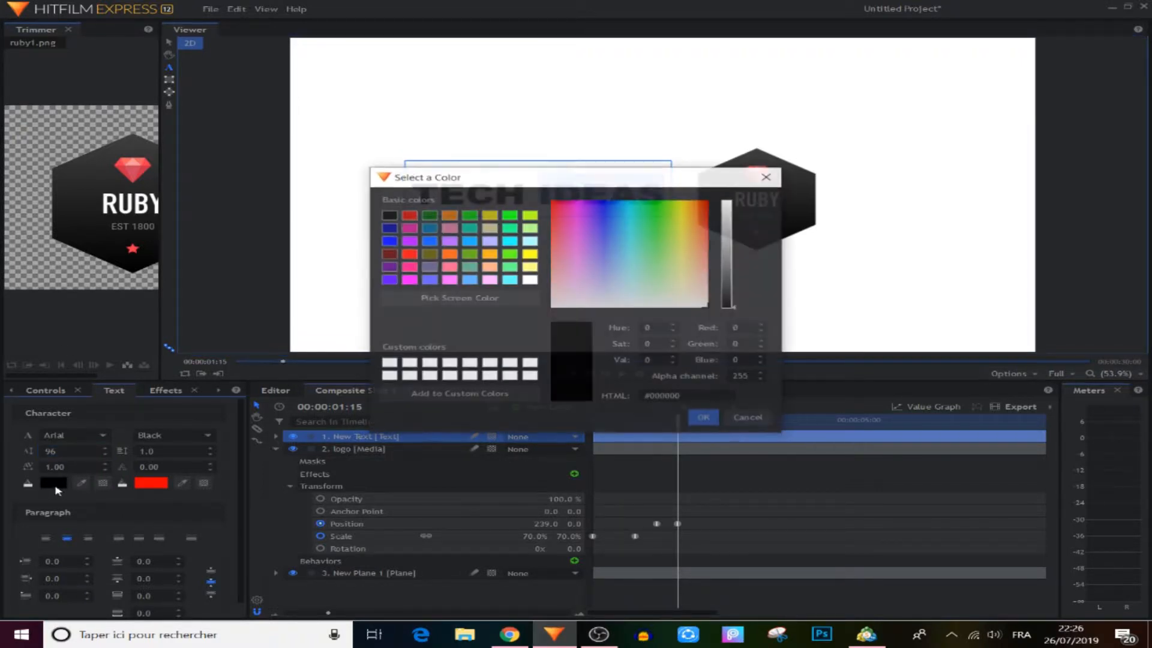
click(409, 214)
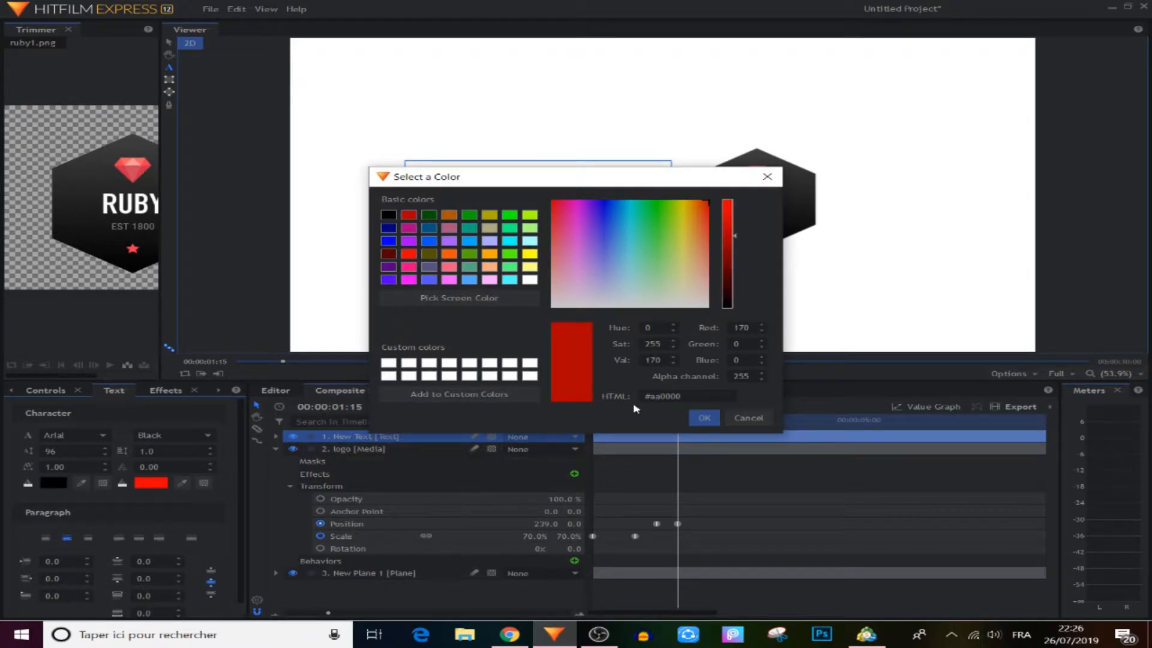
click(704, 418)
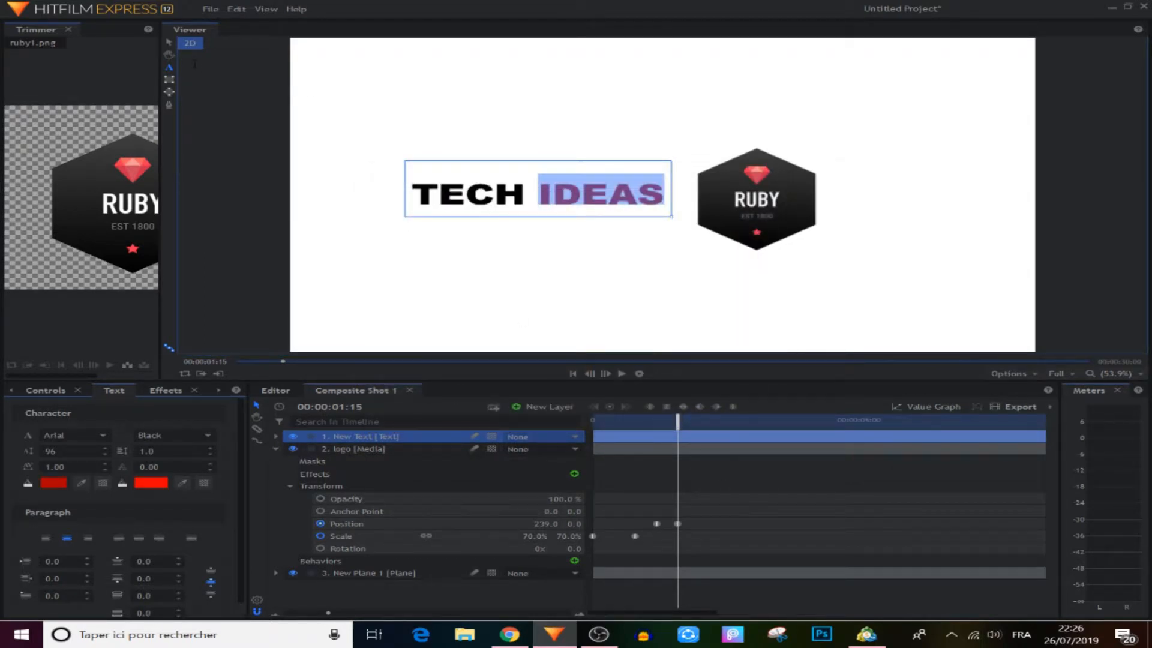
Step: Move the text box up to the logo's edge and set the font size of the whole text to 81
click(168, 42)
drag(567, 192, 600, 201)
click(169, 68)
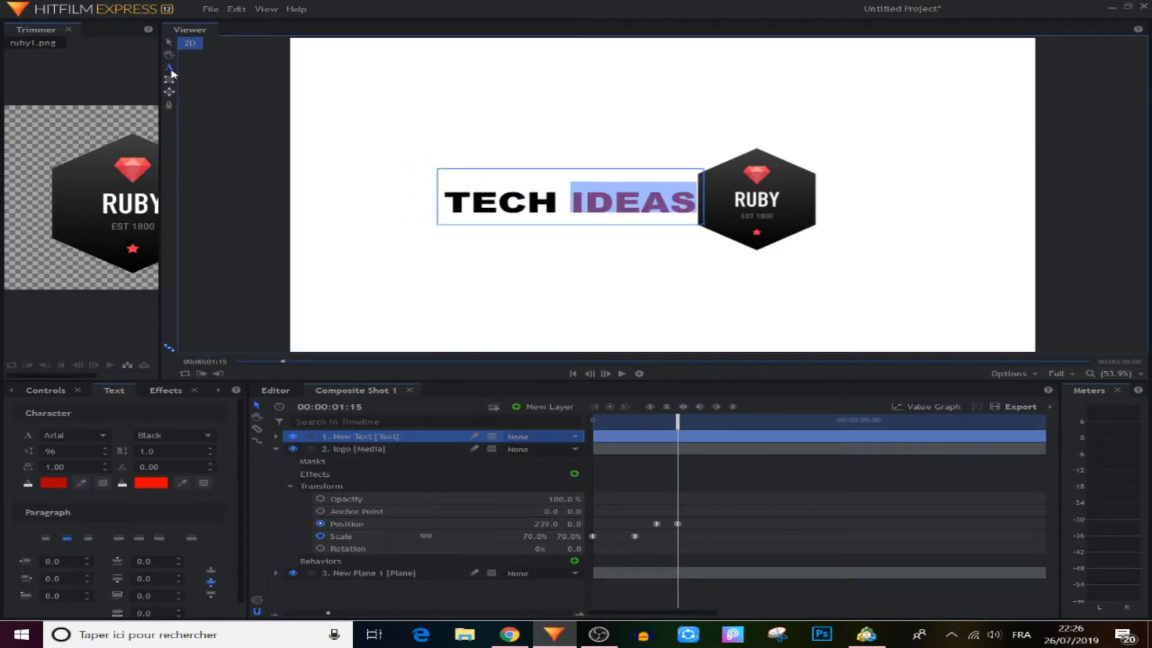
mouse_move(442, 201)
mouse_down()
mouse_move(673, 216)
mouse_move(655, 201)
mouse_move(441, 202)
mouse_up()
click(641, 194)
drag(67, 451, 58, 451)
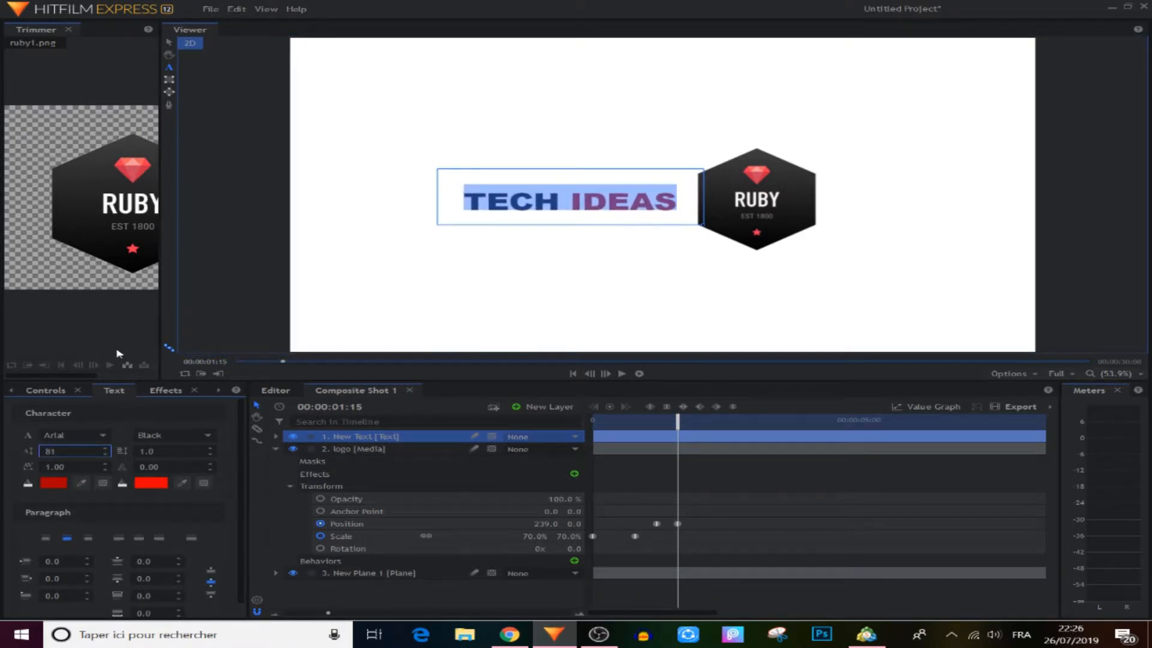
Step: Shift the text further toward the logo so that "IDEAS" ends right beside the hexagon's edge
click(169, 43)
drag(602, 206, 616, 206)
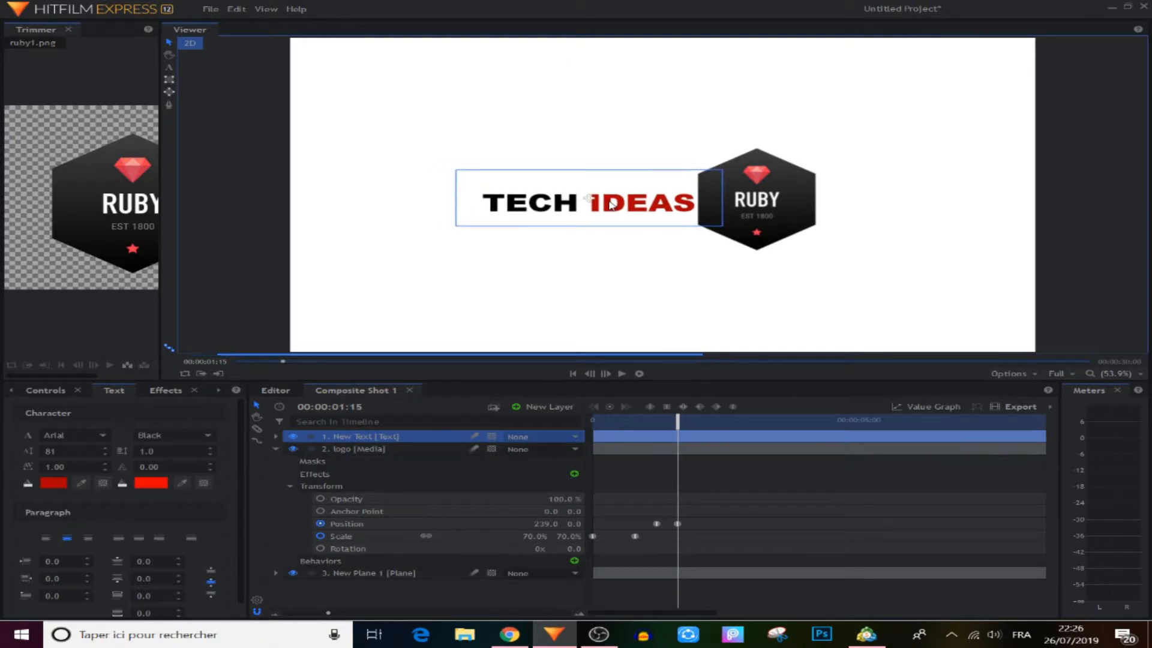
click(728, 520)
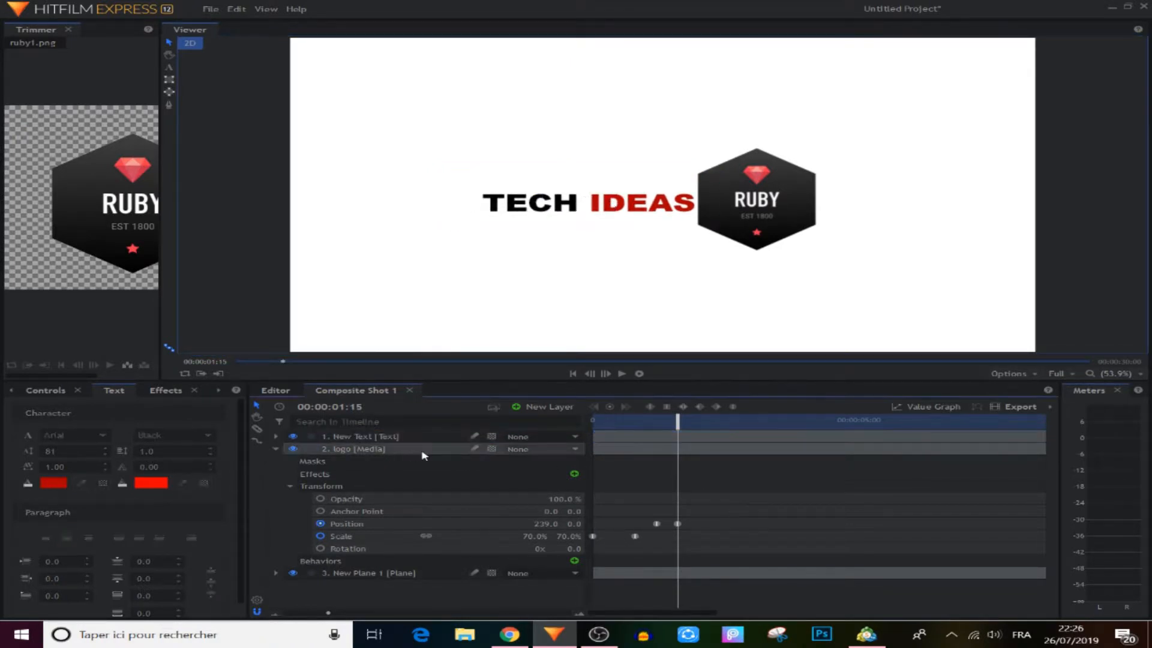
Step: Draw a rectangular mask around "TECH IDEAS" on the text layer, ending at the logo's edge
click(275, 449)
click(351, 437)
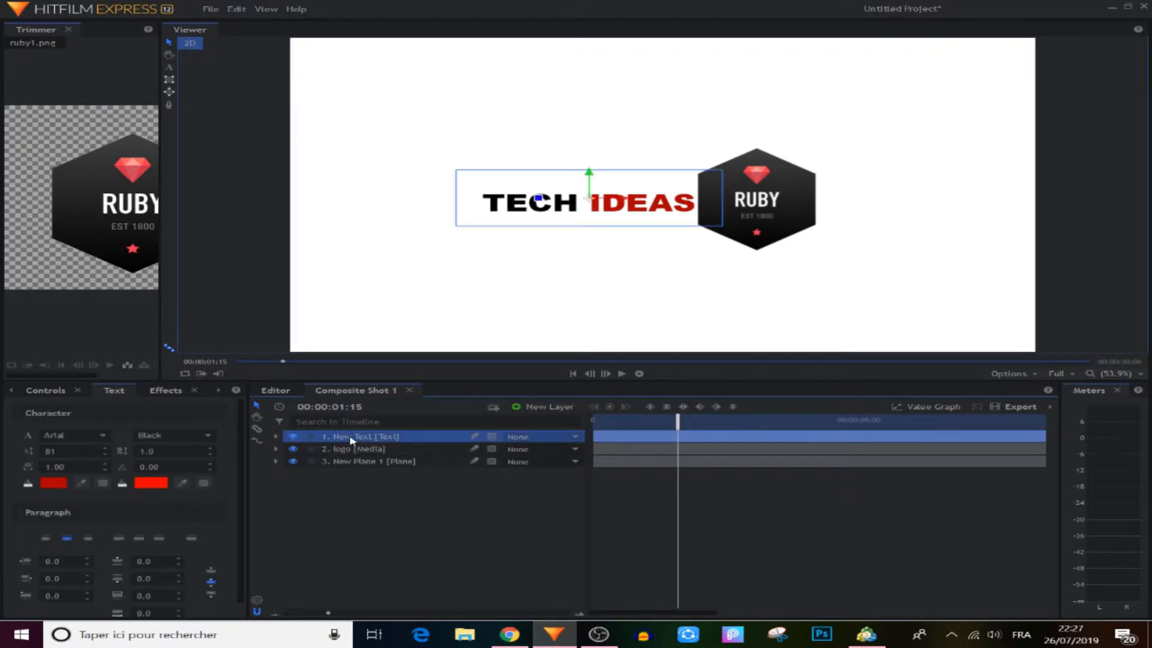
click(169, 82)
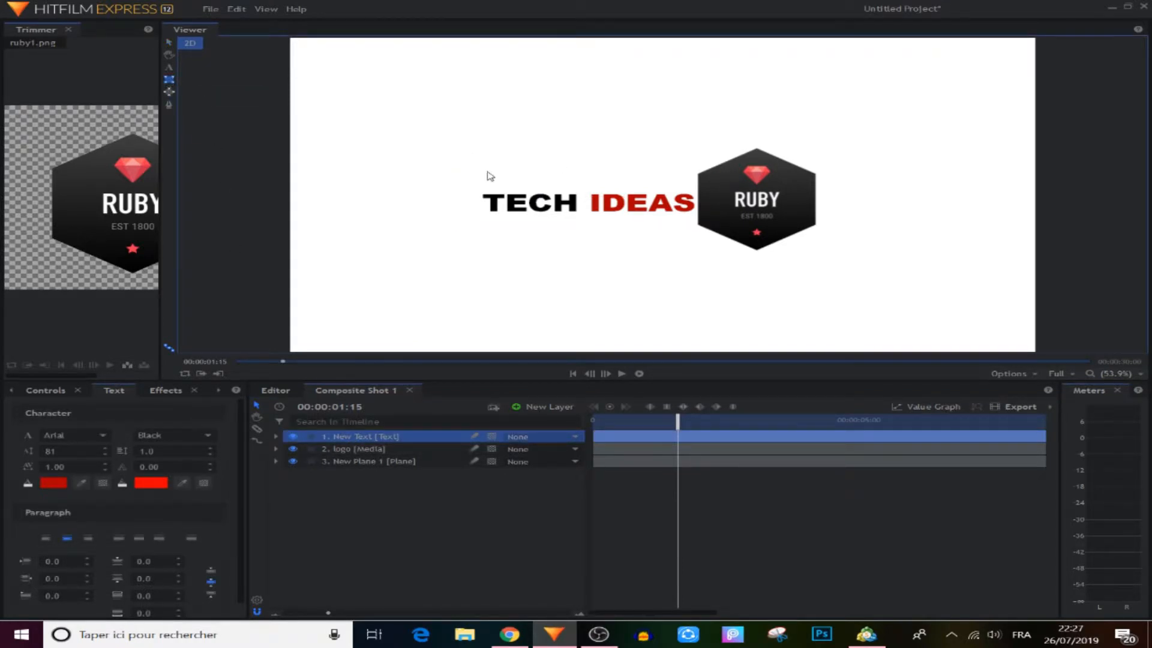
drag(454, 184, 702, 222)
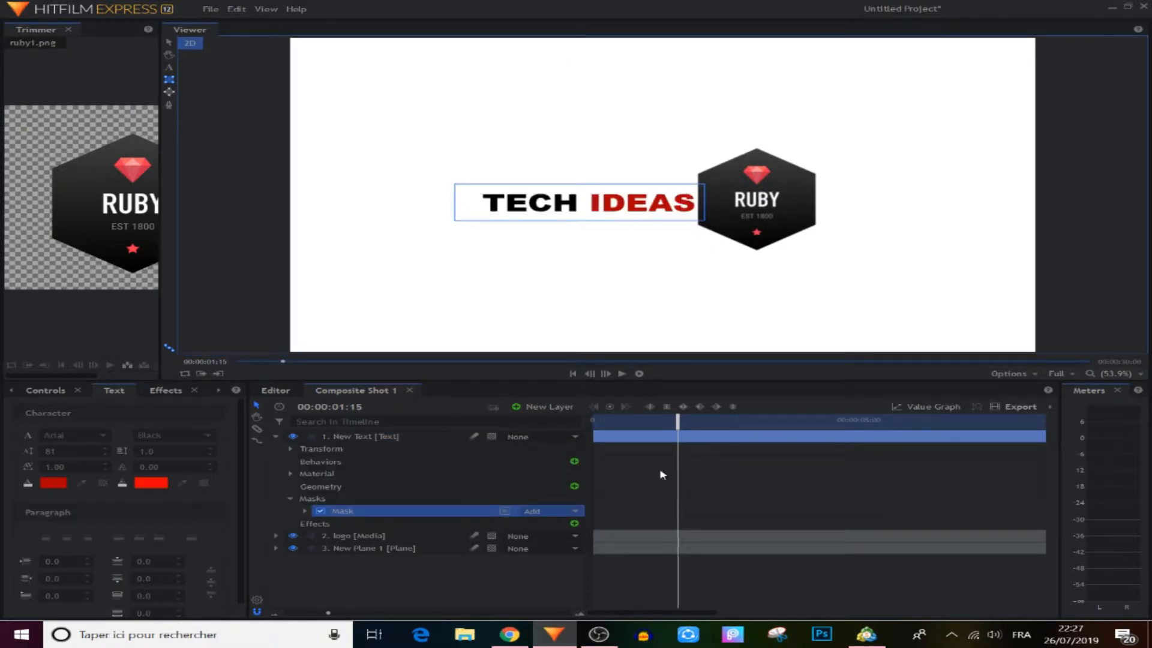
Step: Keyframe the text mask's position at 00:00:01:06 with X at -578, moving it completely off the text
drag(679, 424, 659, 427)
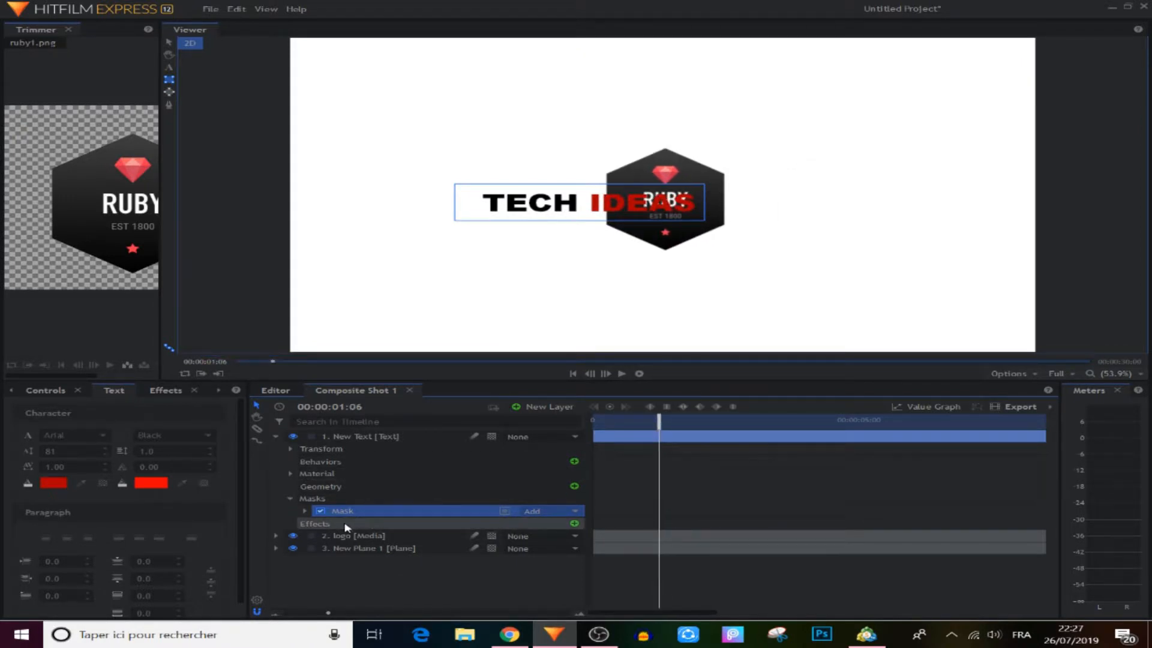
click(304, 510)
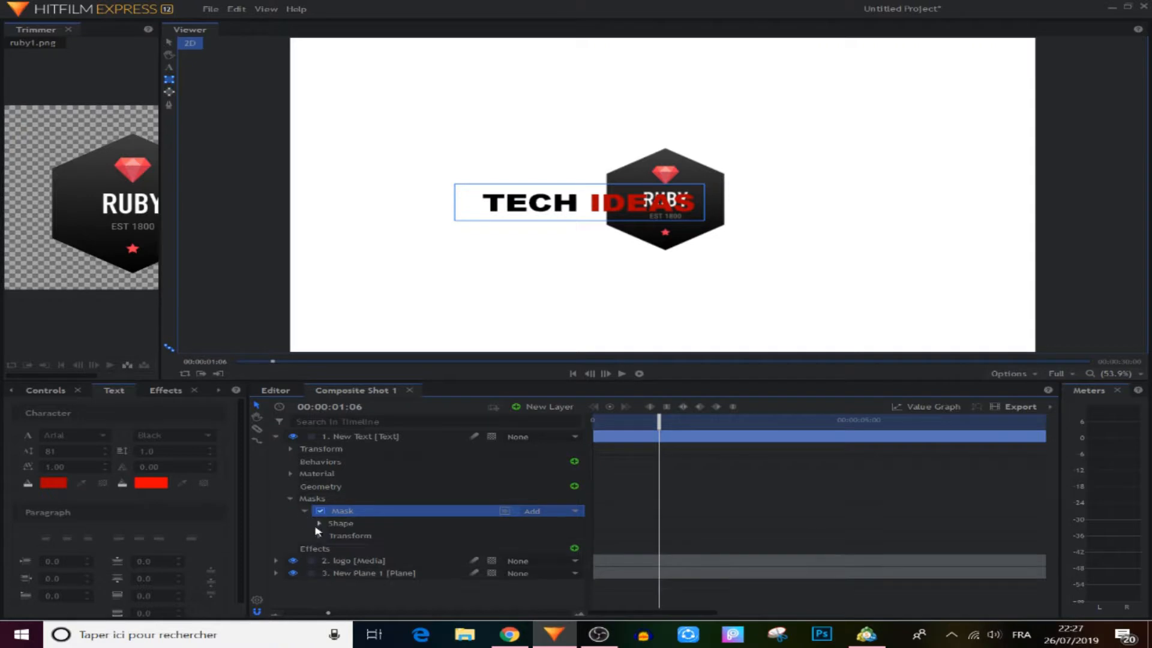
click(318, 536)
scroll(396, 534, down, 2)
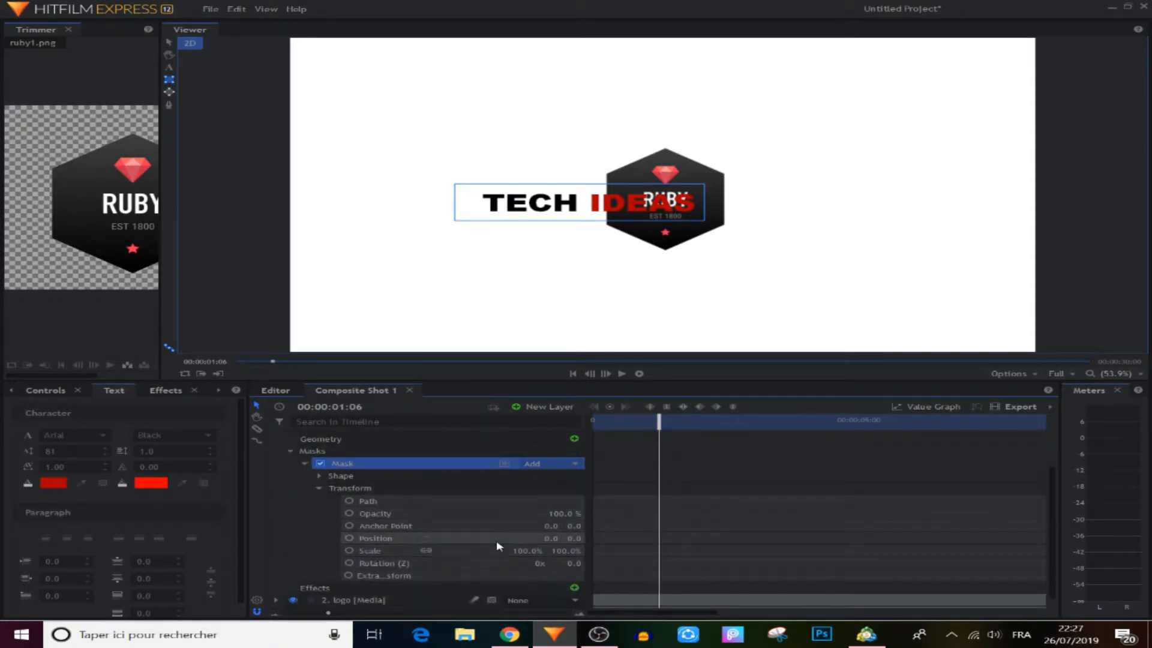
click(349, 539)
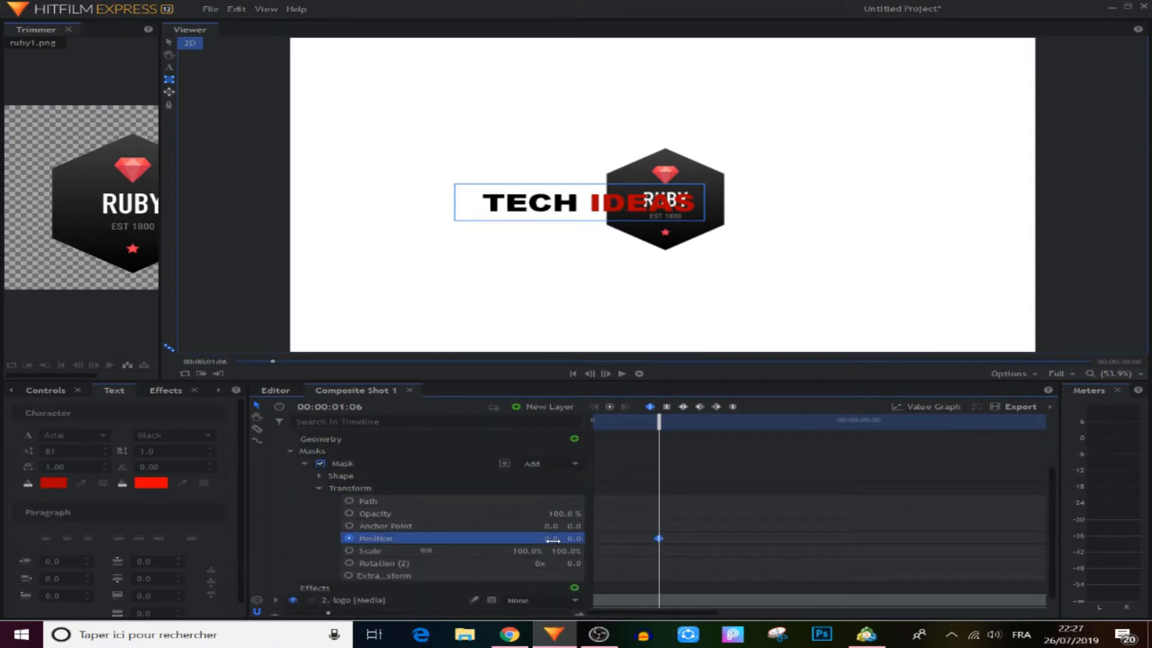
drag(551, 538, 204, 538)
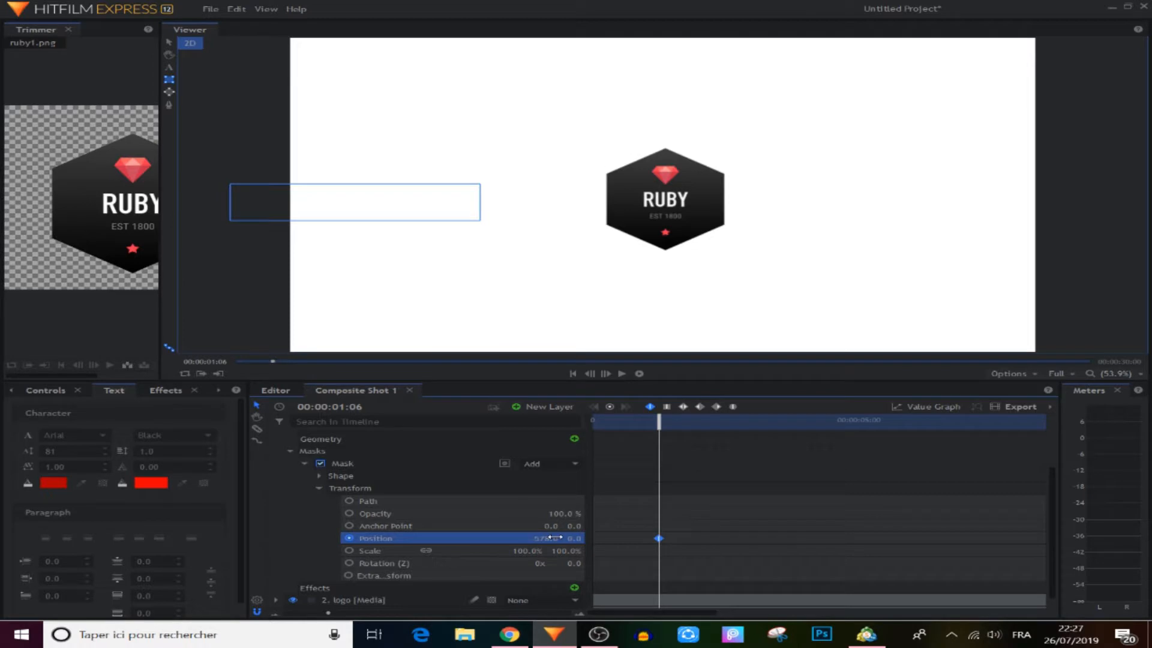
click(717, 527)
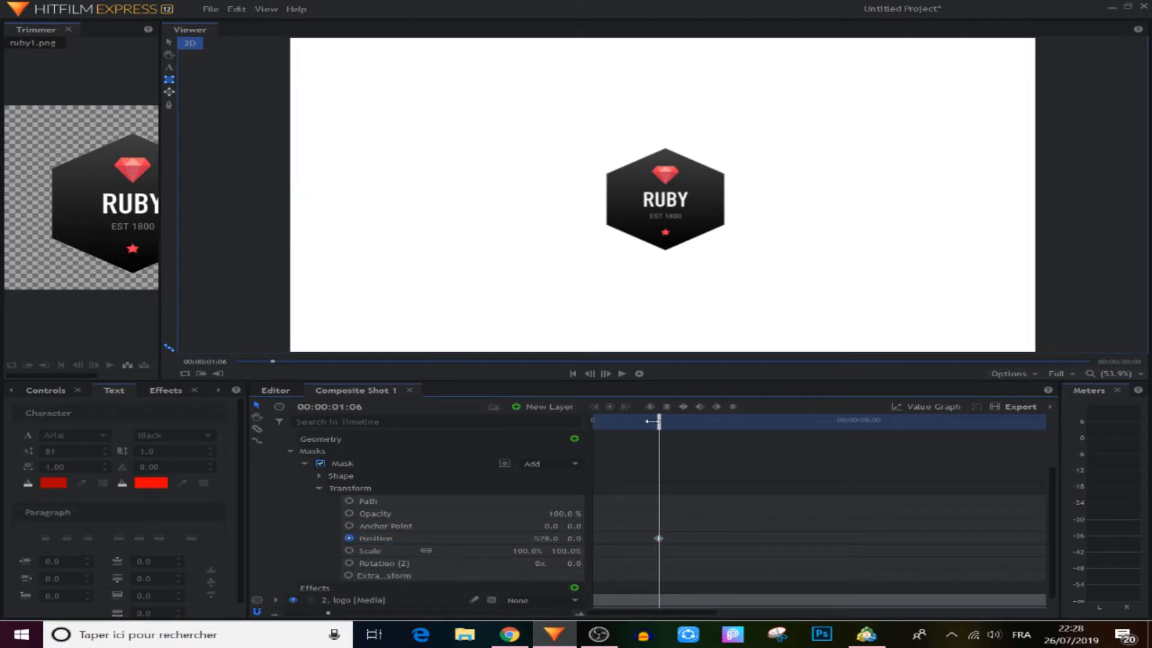
Step: Set the mask's X position to 10 at 00:00:01:15 and ease both mask position keyframes
mouse_move(656, 421)
mouse_down()
mouse_move(684, 424)
mouse_move(675, 424)
mouse_up()
drag(535, 537, 579, 537)
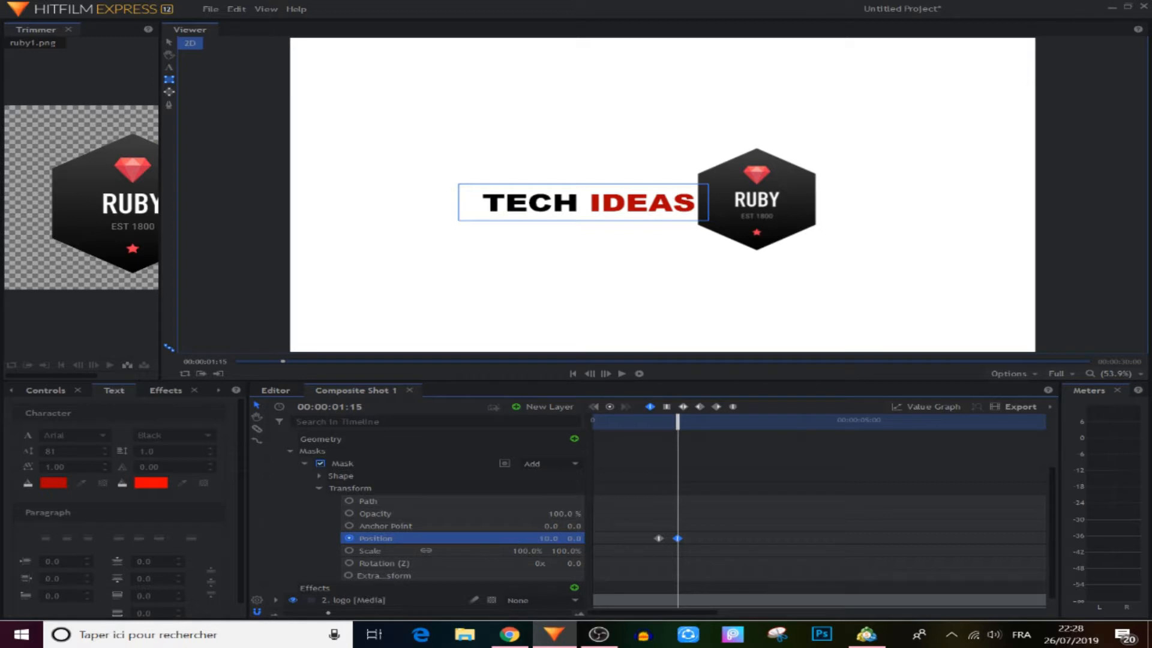
drag(740, 521, 649, 554)
Step: Scrub and play the animation around the mask keyframes to check how the text is revealed
drag(677, 424, 649, 424)
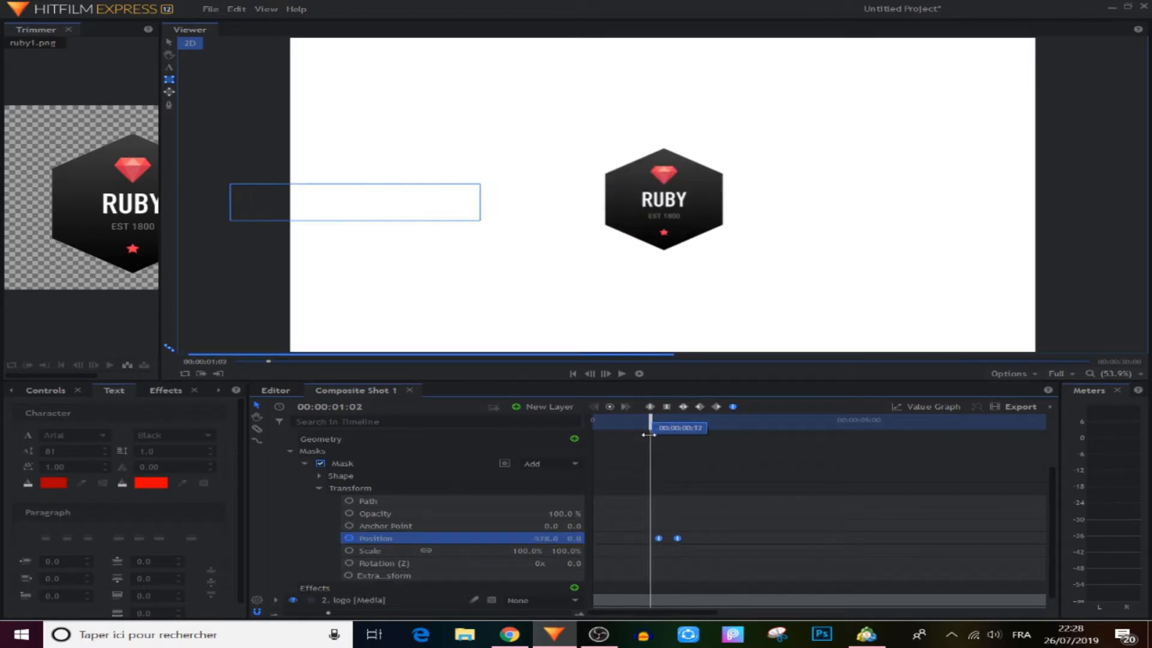
click(676, 477)
click(622, 373)
click(708, 424)
drag(708, 424, 637, 424)
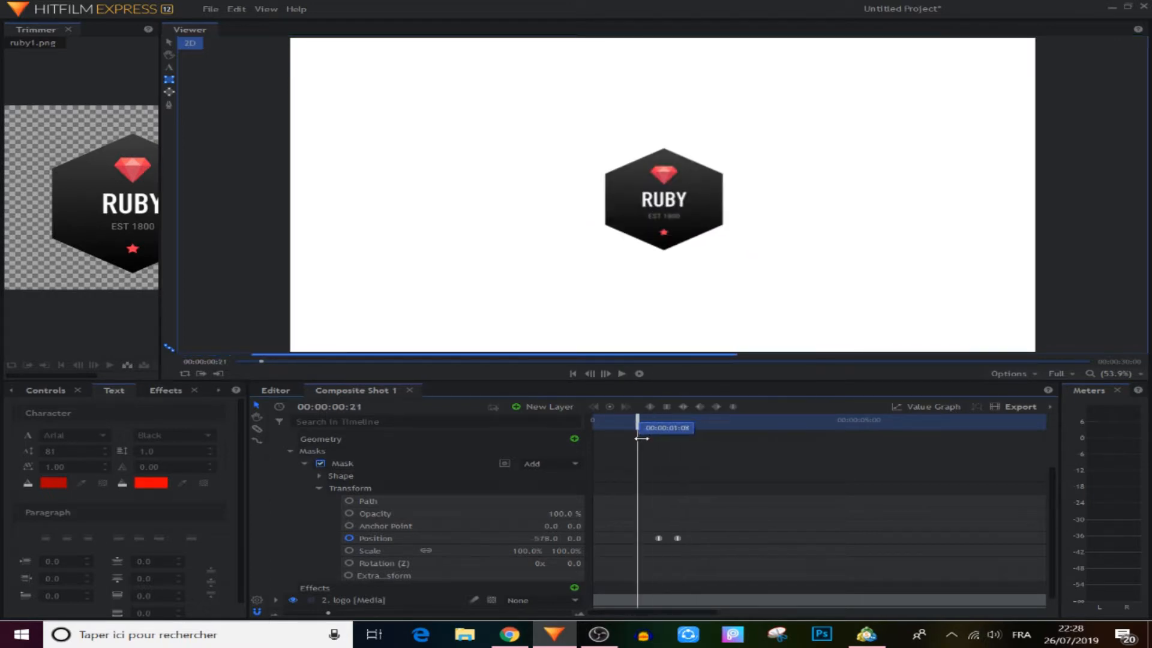
click(623, 373)
click(623, 373)
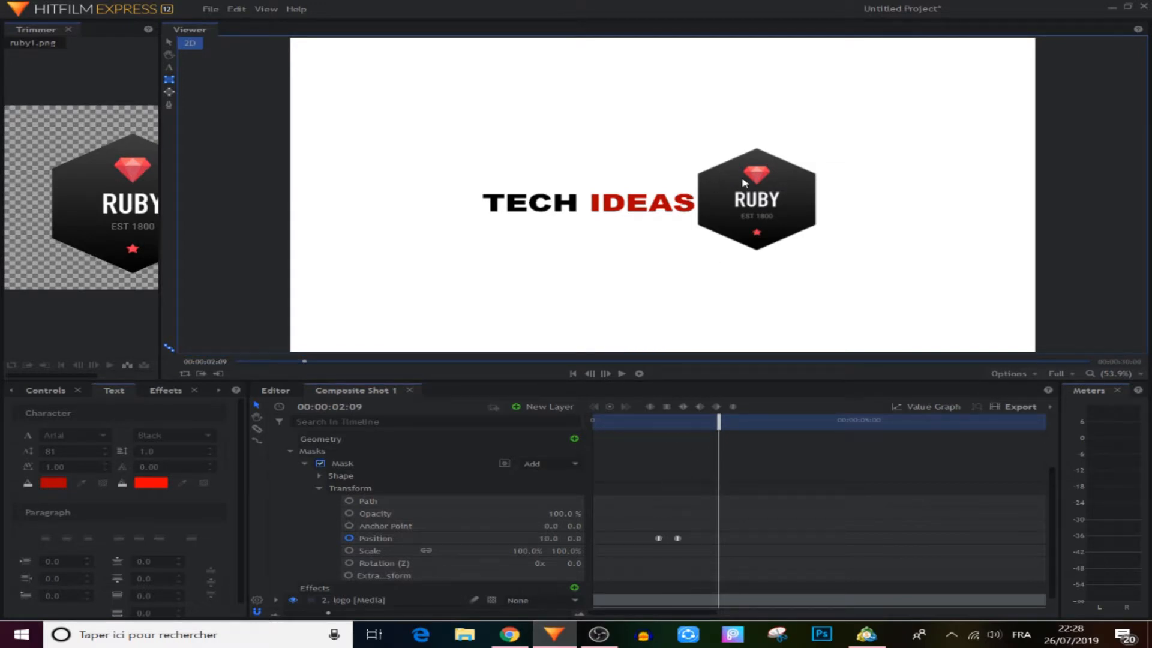
Step: Move the logo slightly away from the text at its 00:00:01:15 position keyframe
scroll(282, 442, up, 4)
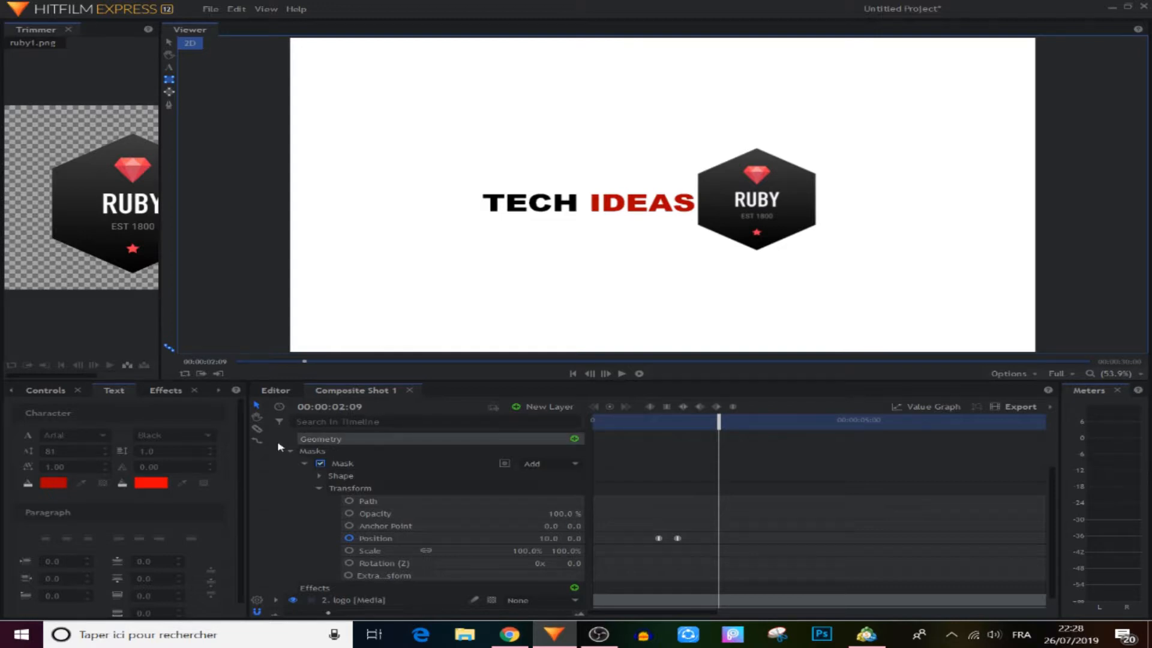
click(275, 436)
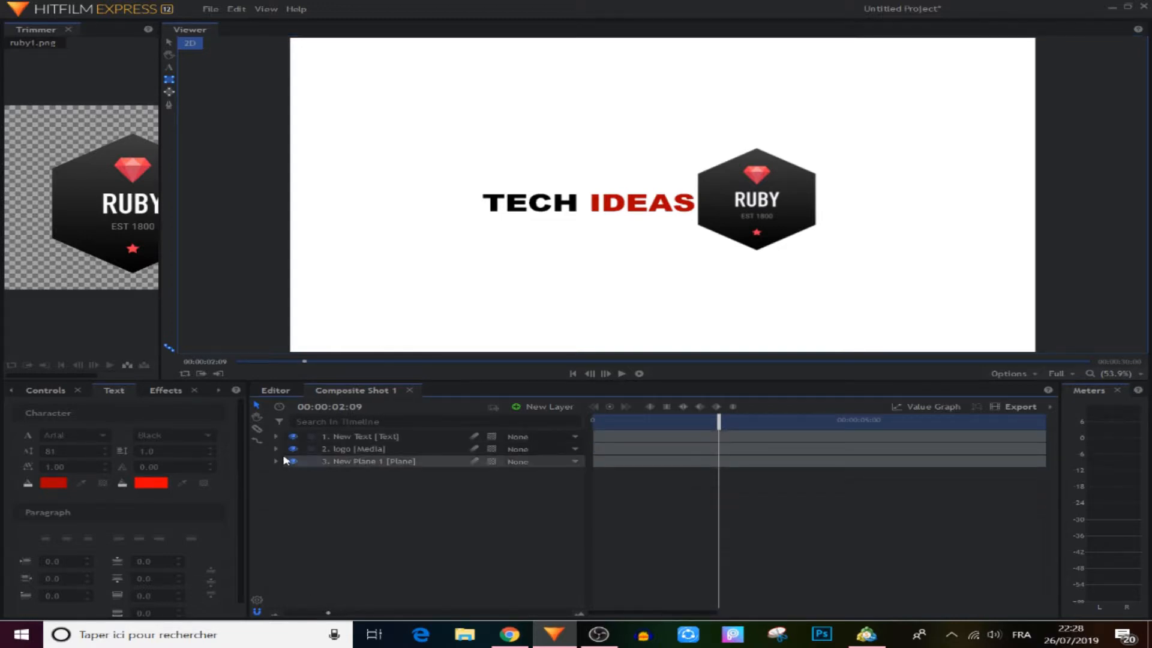
click(275, 448)
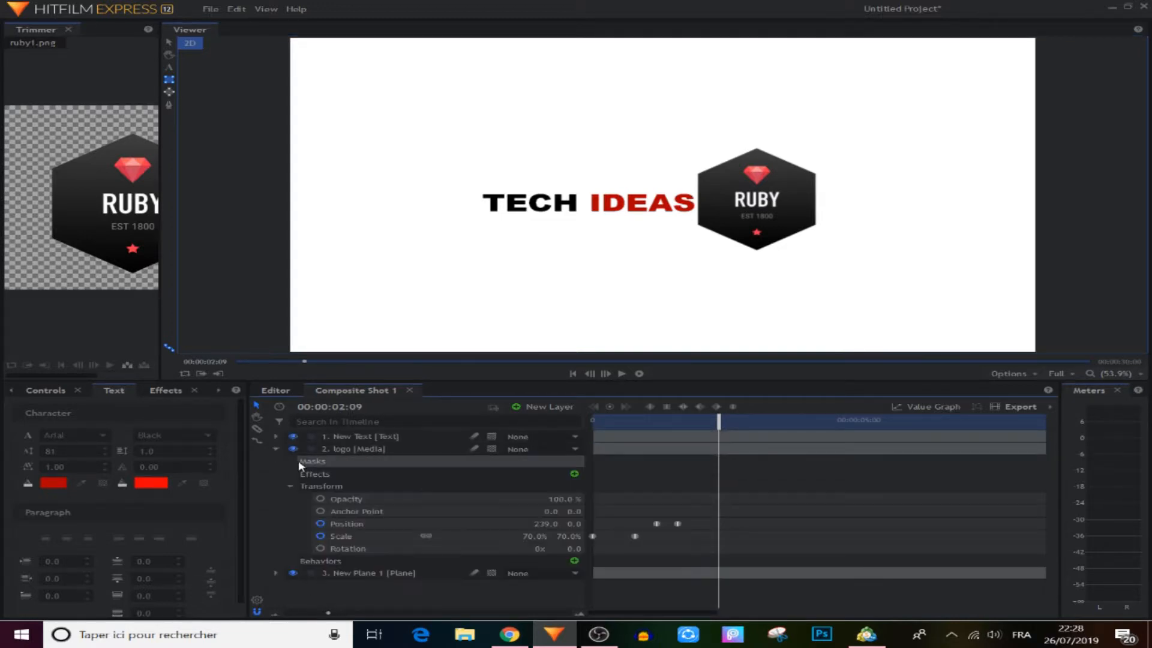
click(677, 524)
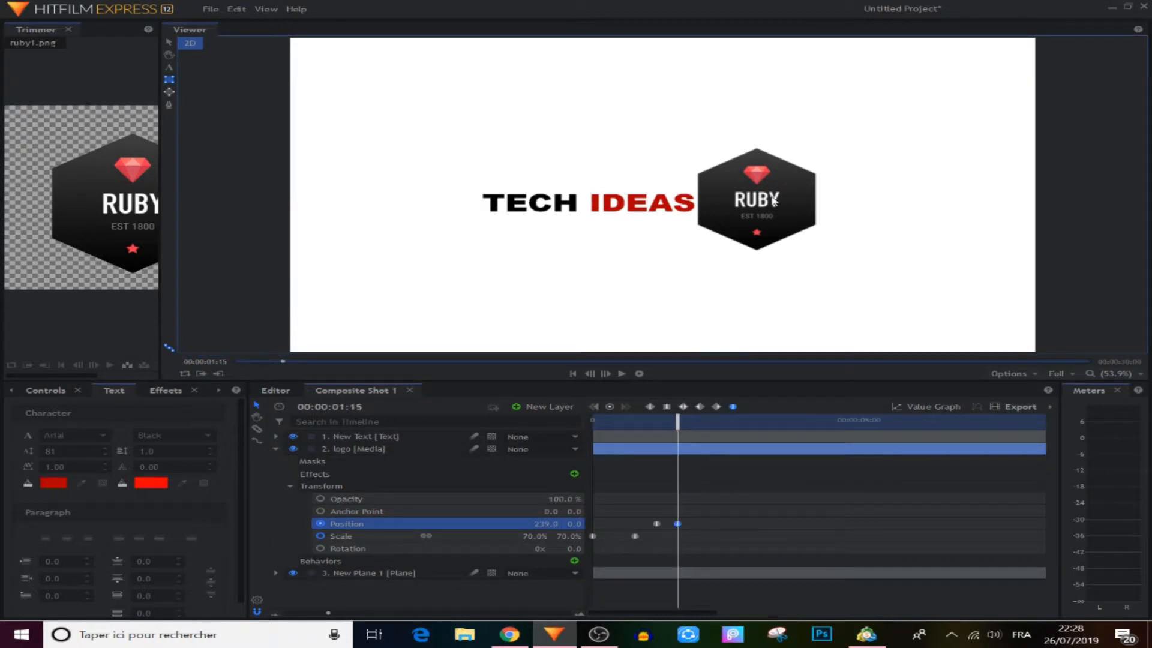
click(171, 43)
mouse_move(798, 198)
mouse_down()
mouse_move(806, 206)
mouse_move(793, 204)
mouse_up()
Step: Shift the "TECH IDEAS" text layer slightly toward the logo so its end meets the logo's edge at 00:00:01:15
click(274, 438)
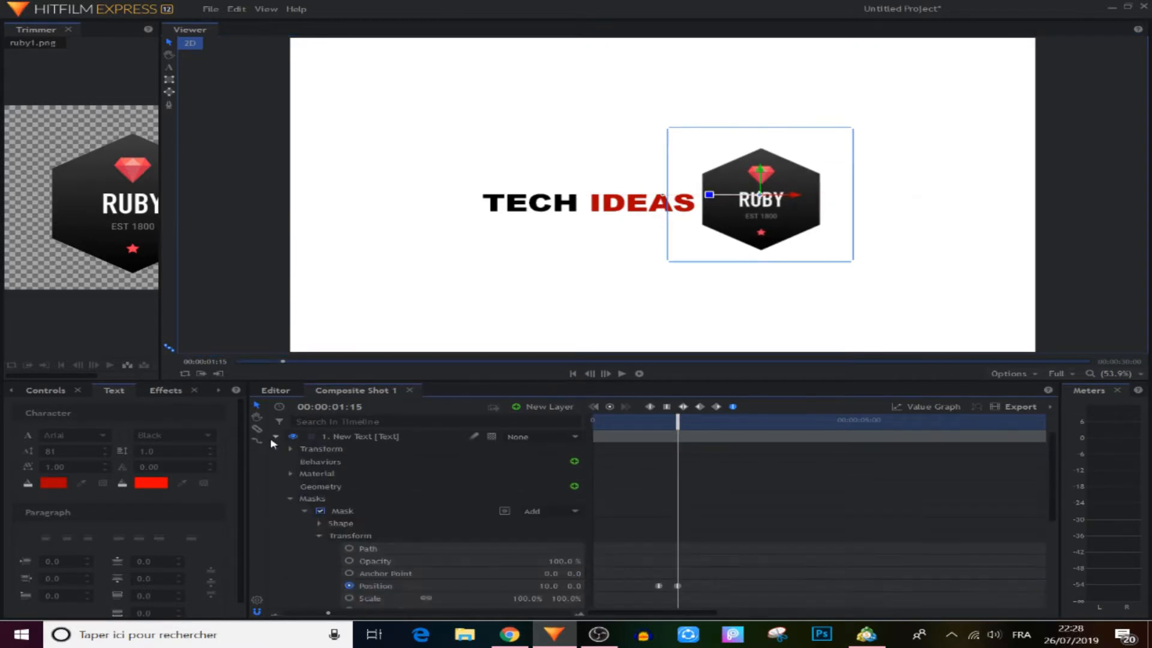
click(678, 586)
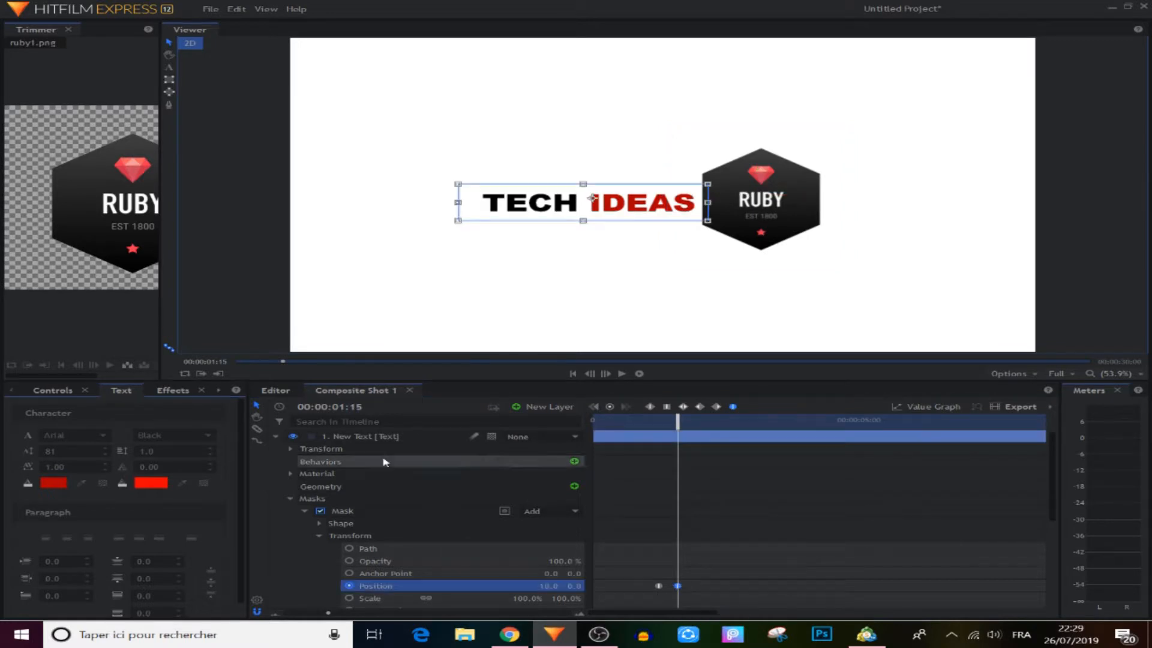
click(378, 438)
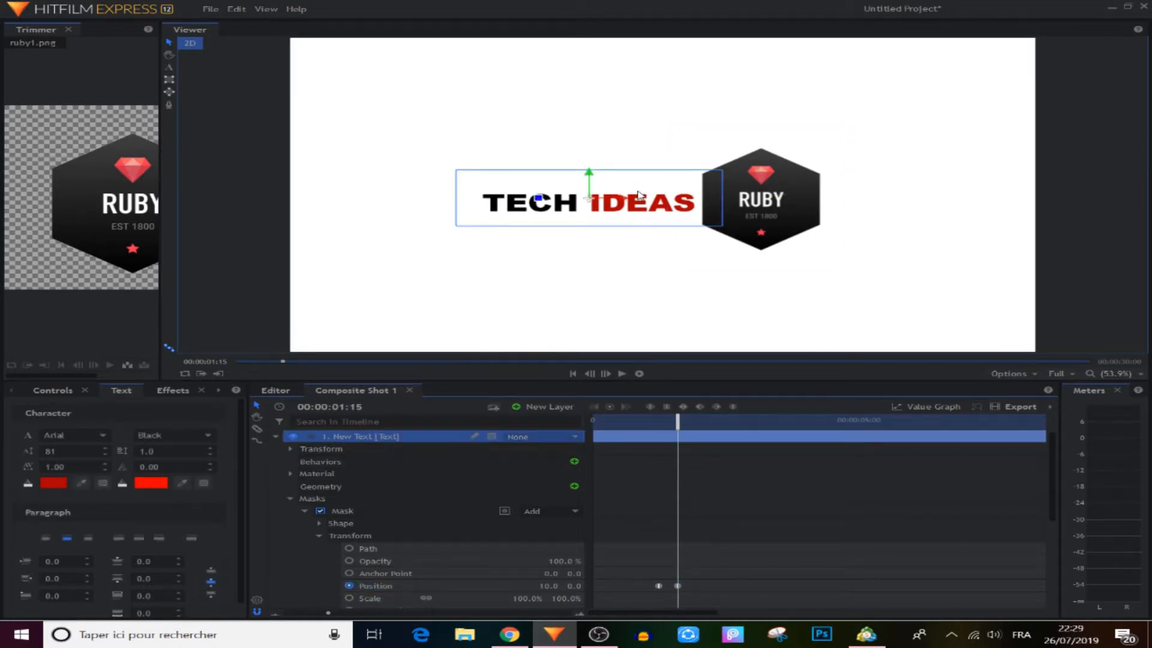
drag(627, 202, 635, 201)
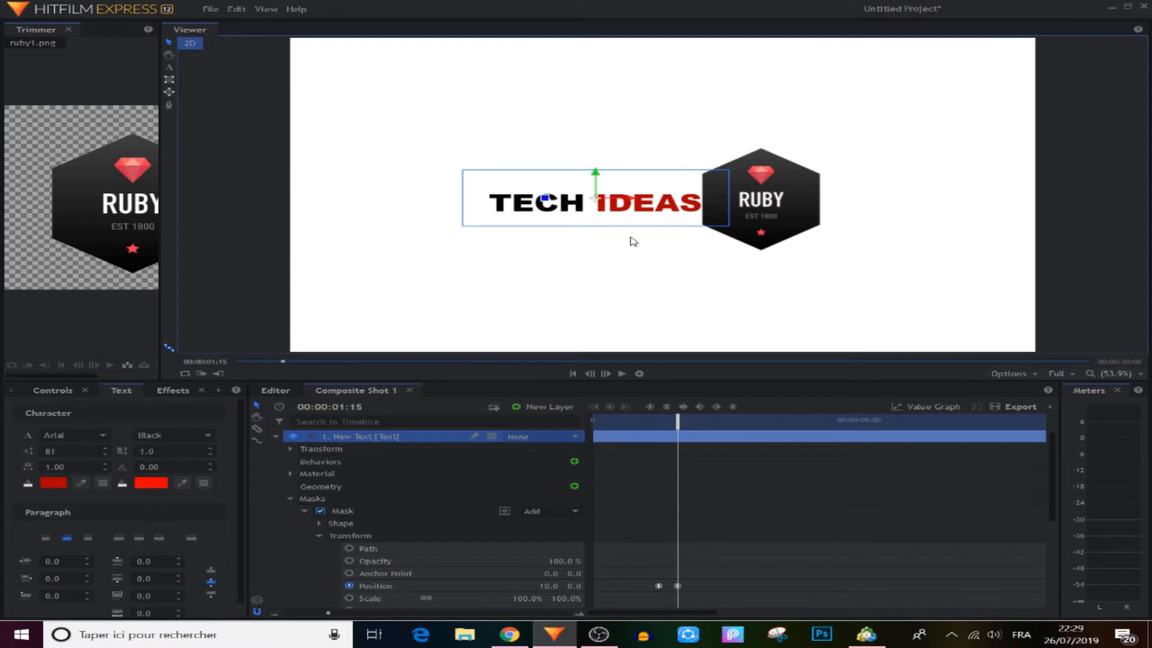
click(713, 492)
click(275, 437)
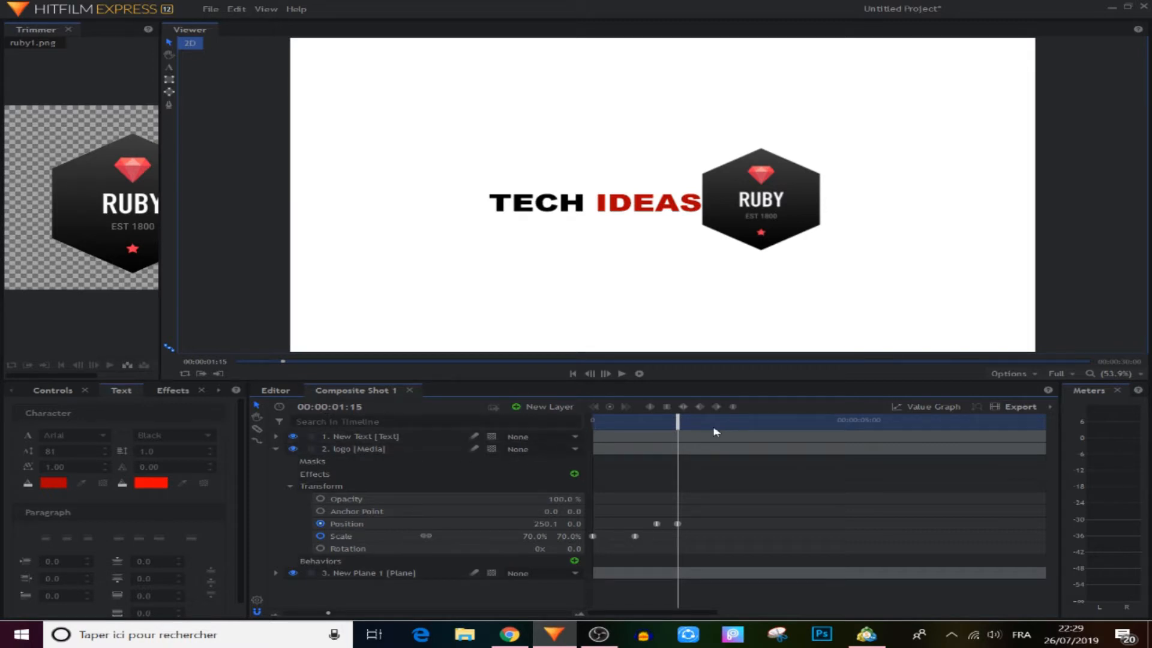
Step: Add a logo position keyframe at 00:00:03:05, and slide the logo horizontally onto the start of the text at 00:00:03:20
drag(678, 421, 764, 431)
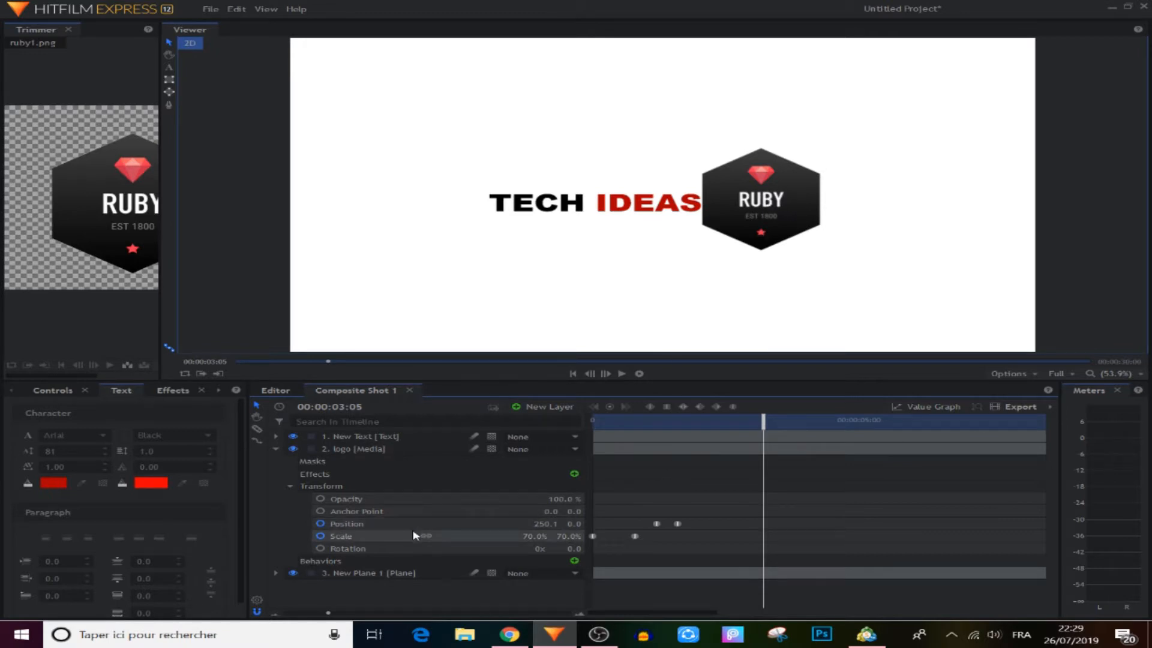
drag(714, 505, 682, 538)
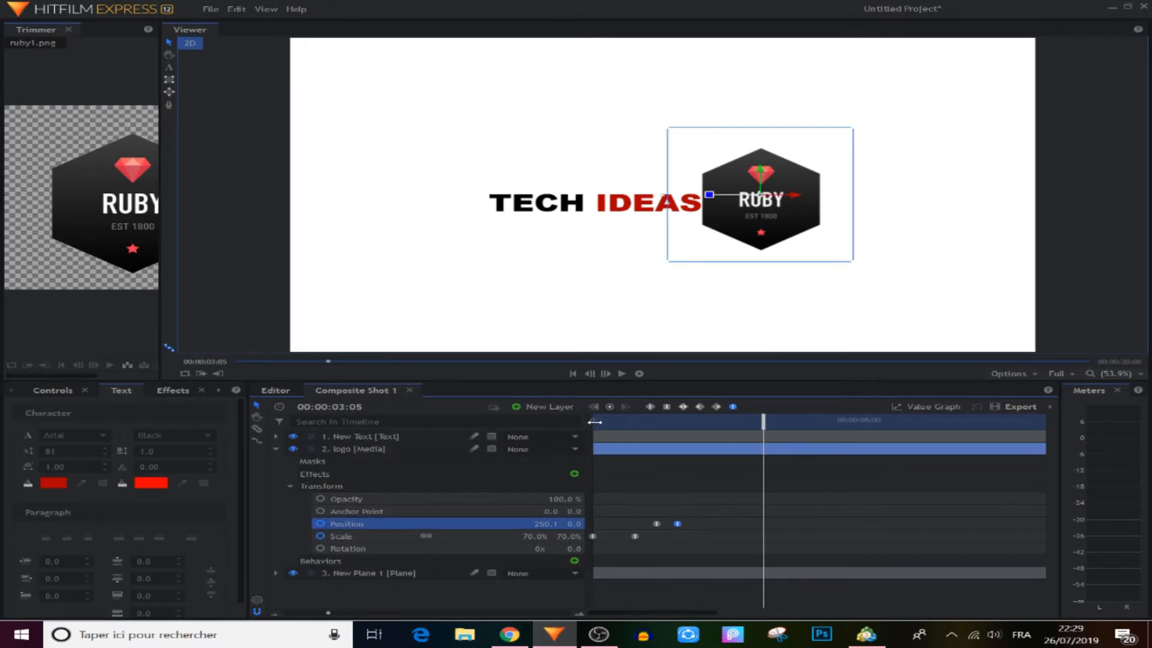
click(610, 408)
drag(759, 421, 790, 426)
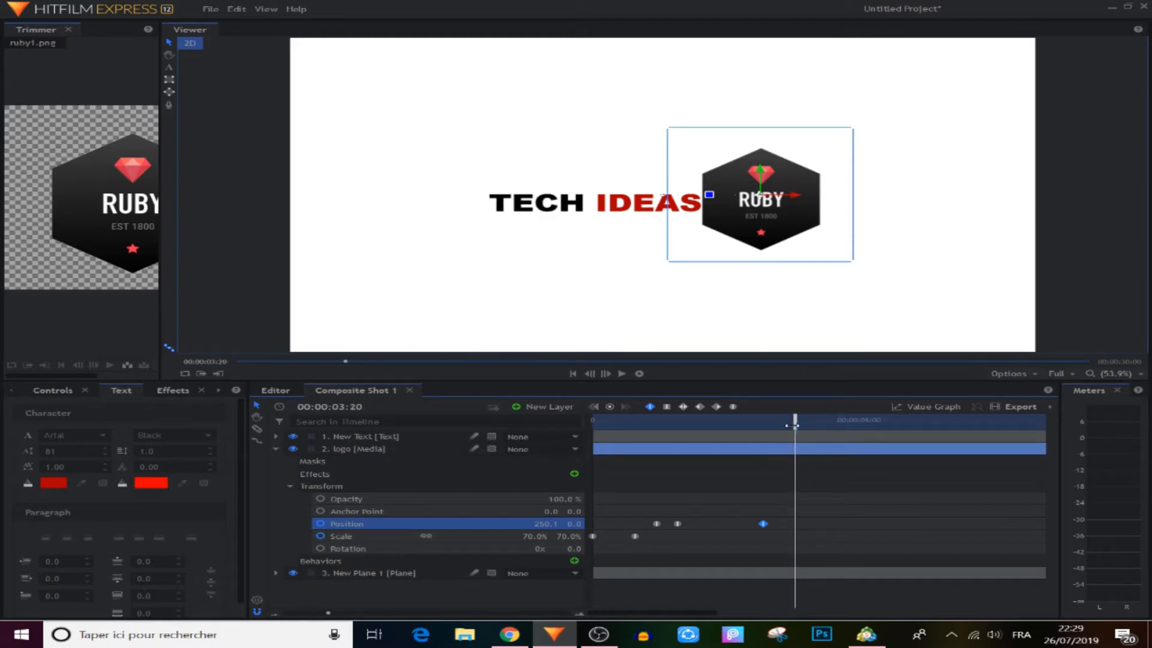
drag(543, 523, 479, 524)
Step: Set the logo's X position to about 50 at 00:00:04:08 and ease the three new position keyframes
drag(800, 428, 828, 443)
click(541, 524)
click(636, 544)
drag(543, 198, 684, 198)
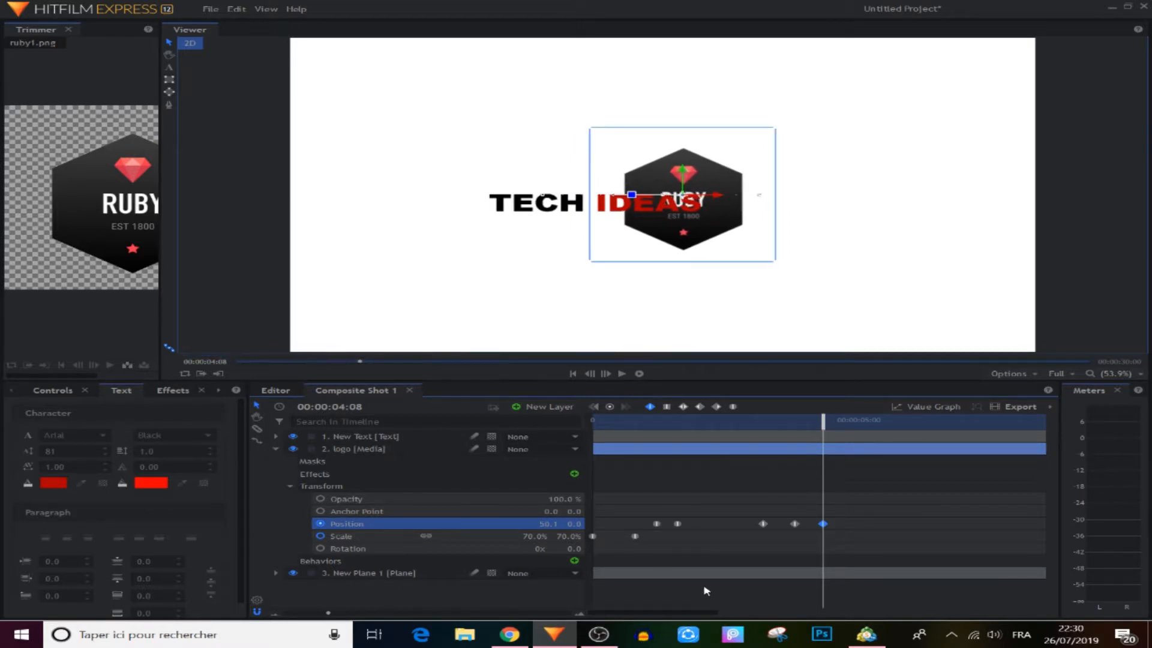
click(898, 526)
drag(850, 519, 756, 543)
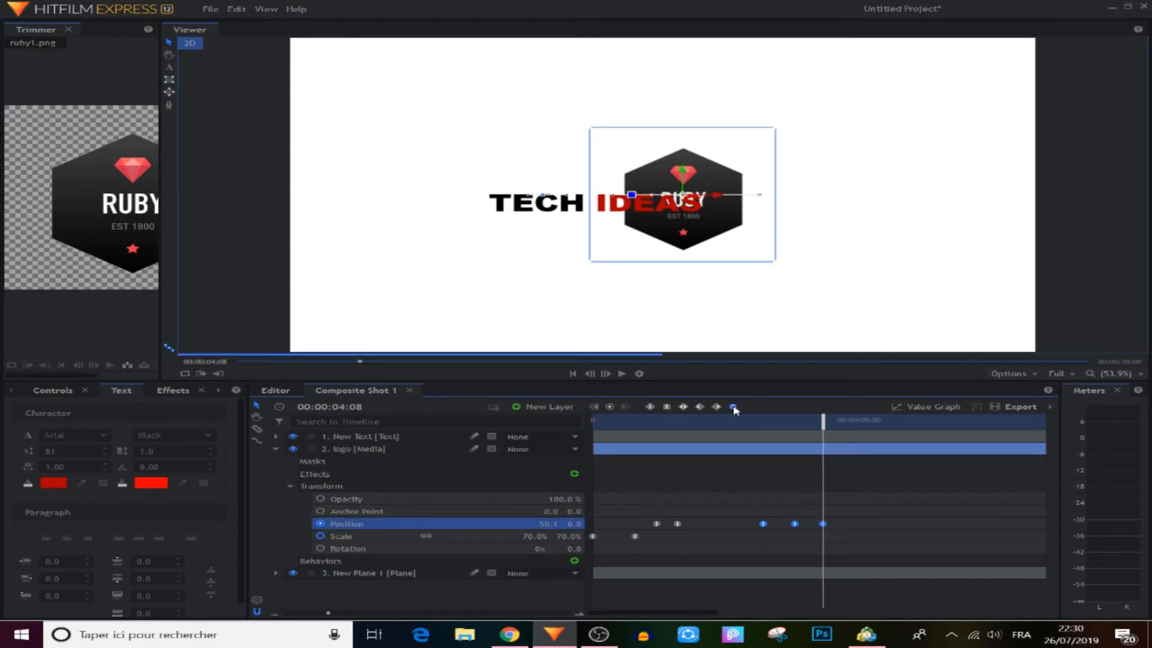
click(780, 474)
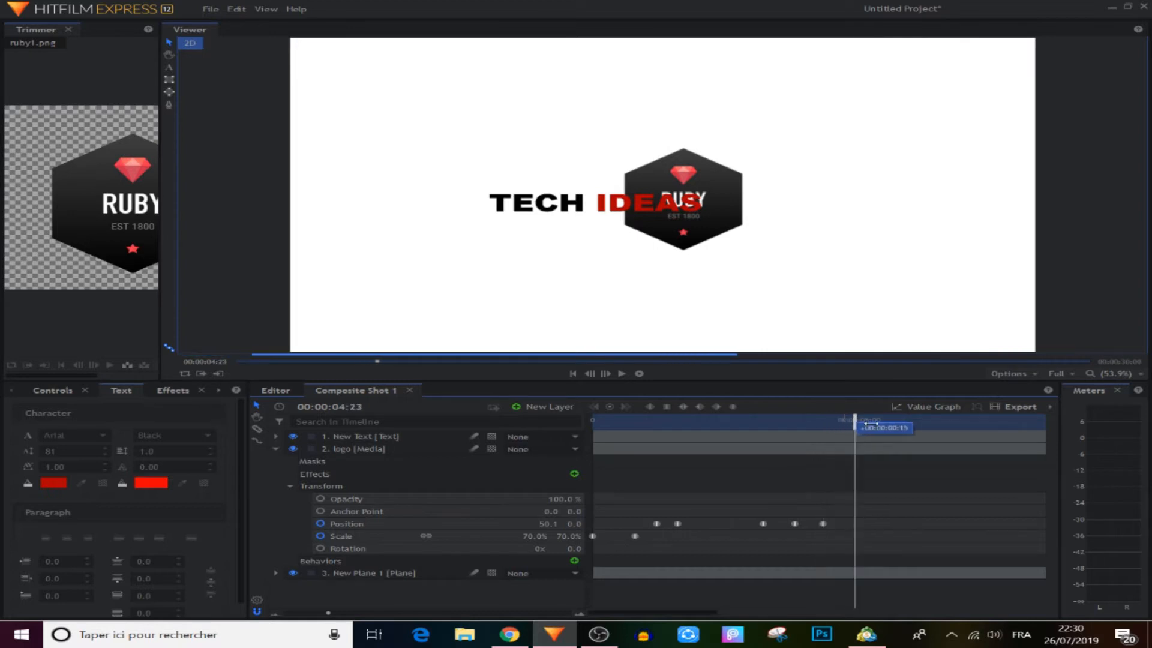
Step: Play and scrub the logo's return slide from 00:00:03:05 to check its movement across the text
click(745, 420)
click(622, 373)
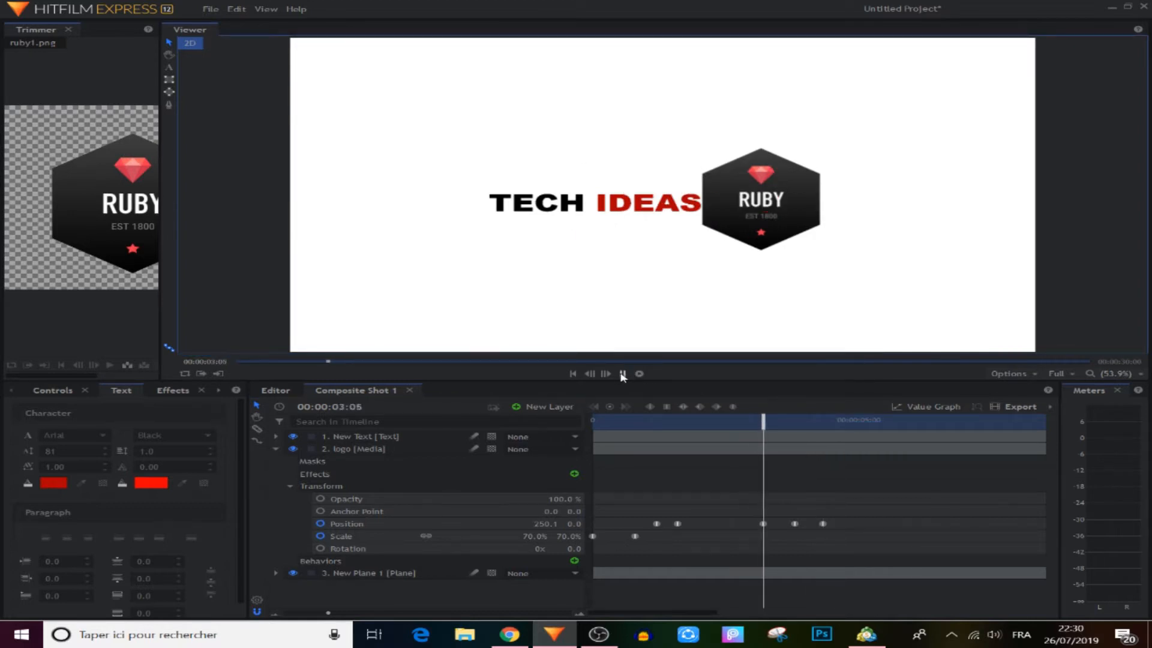
click(623, 373)
click(763, 419)
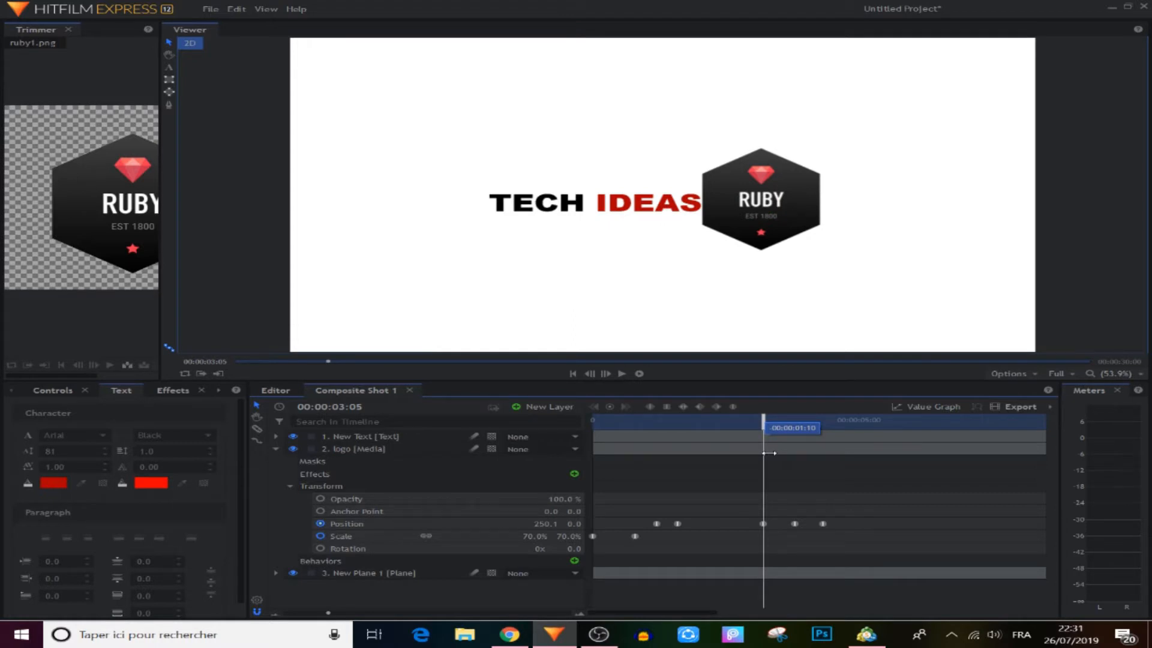
drag(768, 452, 802, 462)
Step: Add a position keyframe to the text mask at 00:00:03:06, keeping its X value at 10
click(276, 448)
click(275, 436)
click(275, 436)
click(276, 437)
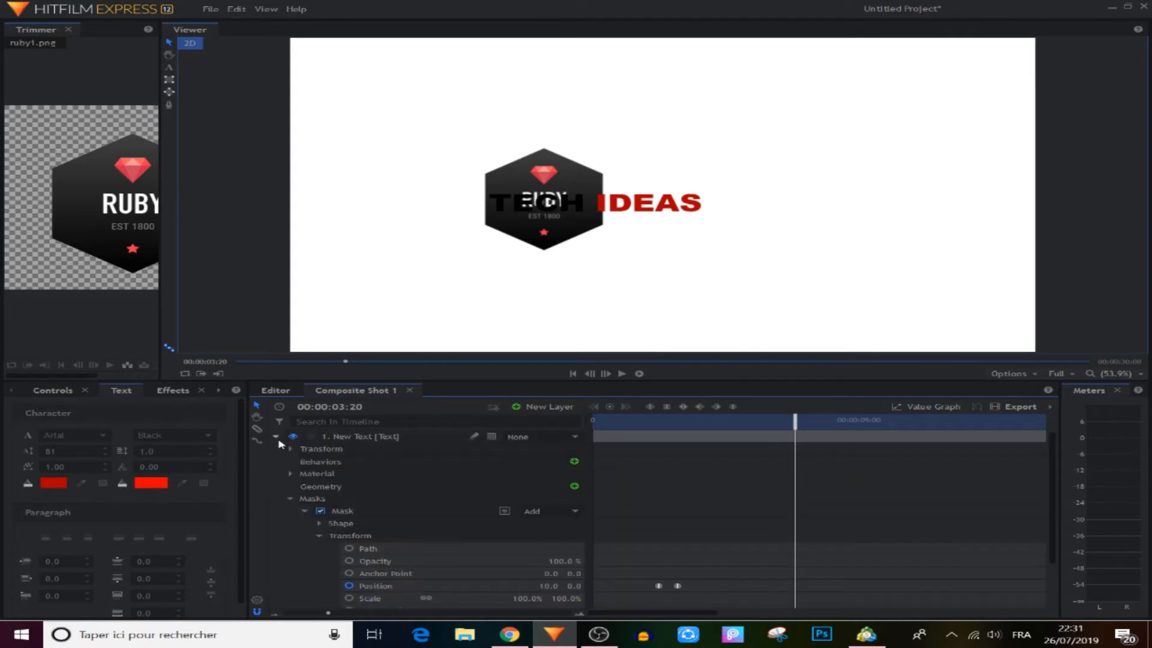
drag(796, 423, 768, 427)
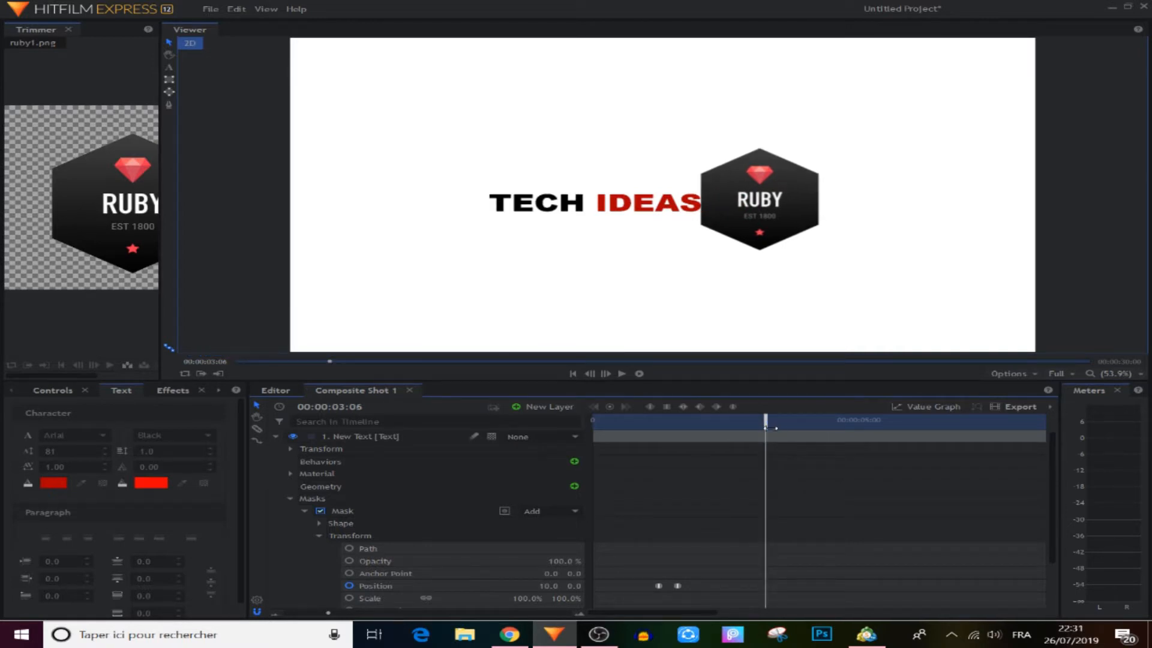
click(679, 587)
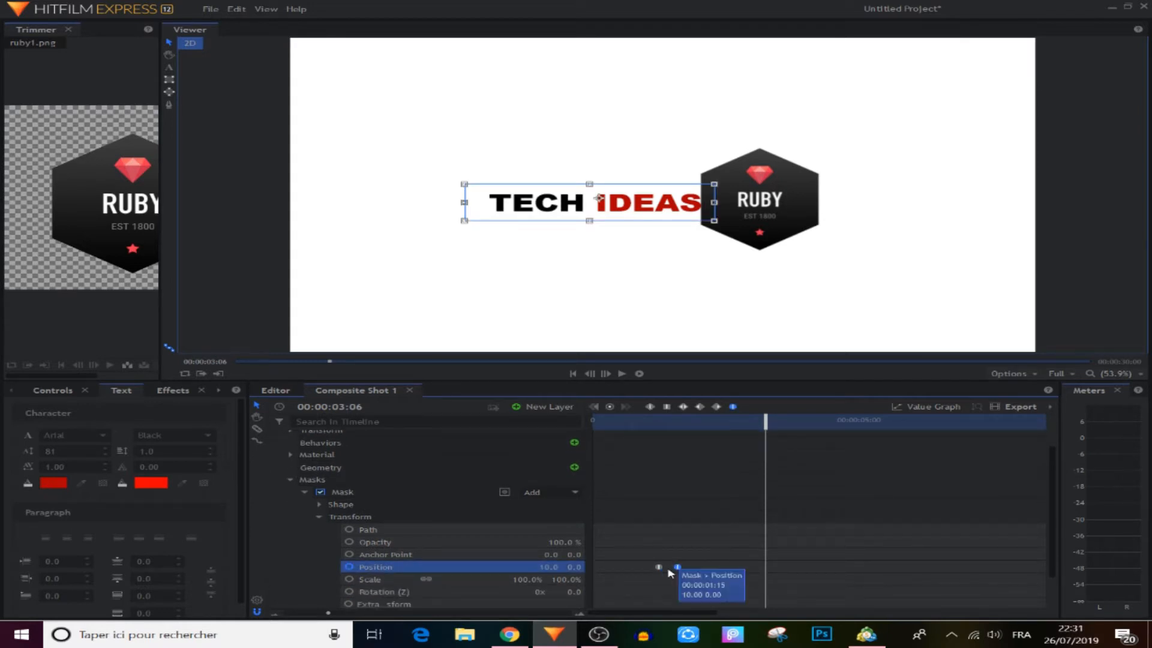
click(610, 407)
Step: Set the text mask's X position to -586 at 00:00:03:20 and ease the two new mask keyframes
drag(758, 424, 787, 423)
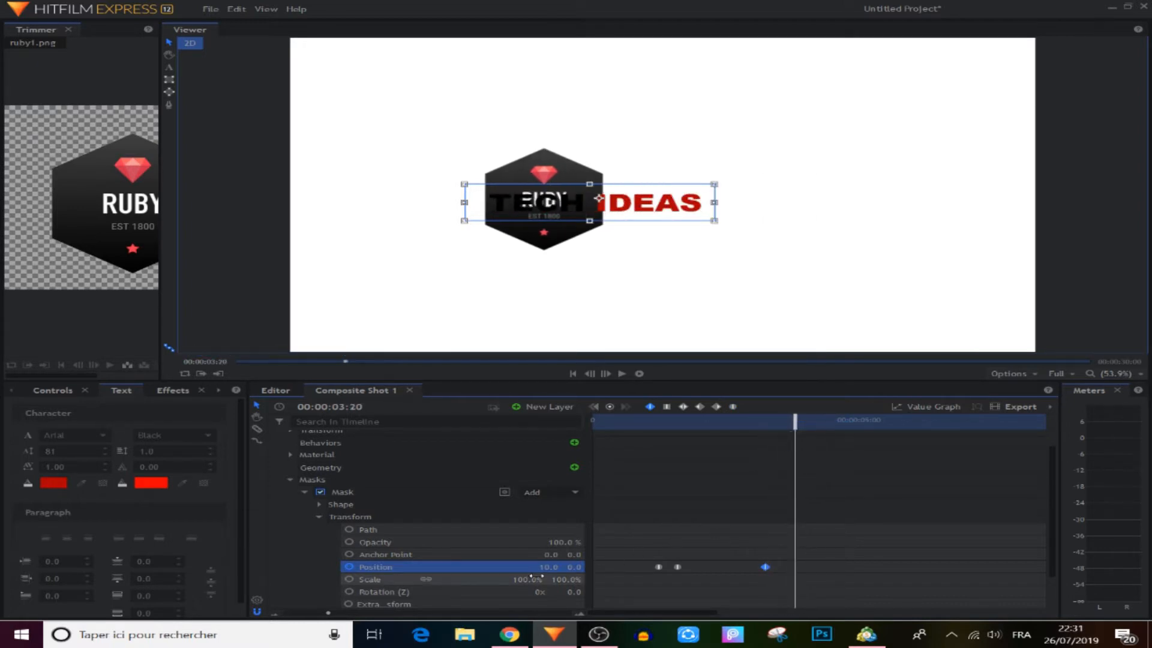
drag(549, 568, 165, 568)
drag(852, 540, 748, 586)
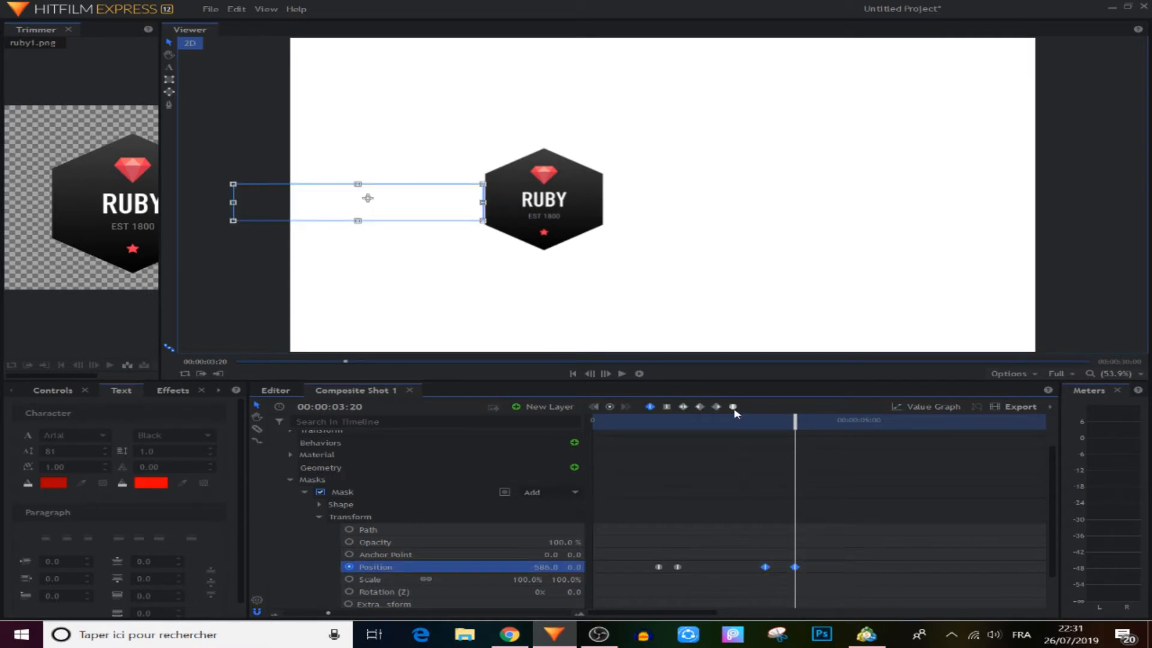
click(735, 492)
scroll(292, 447, up, 1)
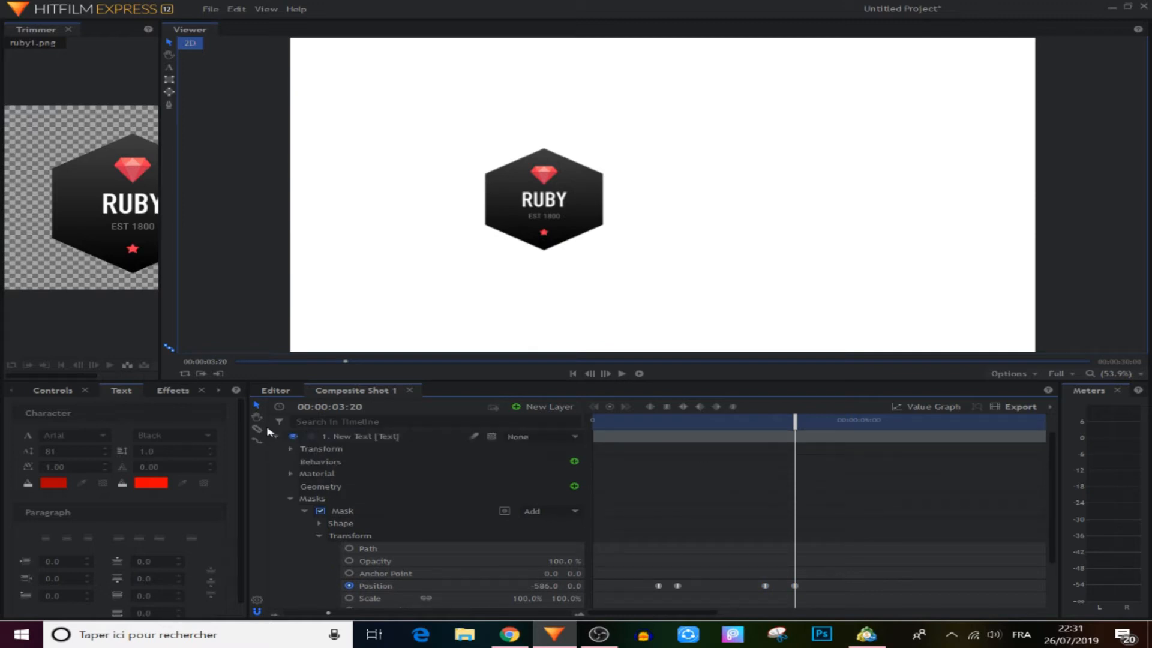
Step: Play the animation around the new mask keyframes to check how the text is hidden behind the logo
drag(795, 421, 747, 430)
click(622, 373)
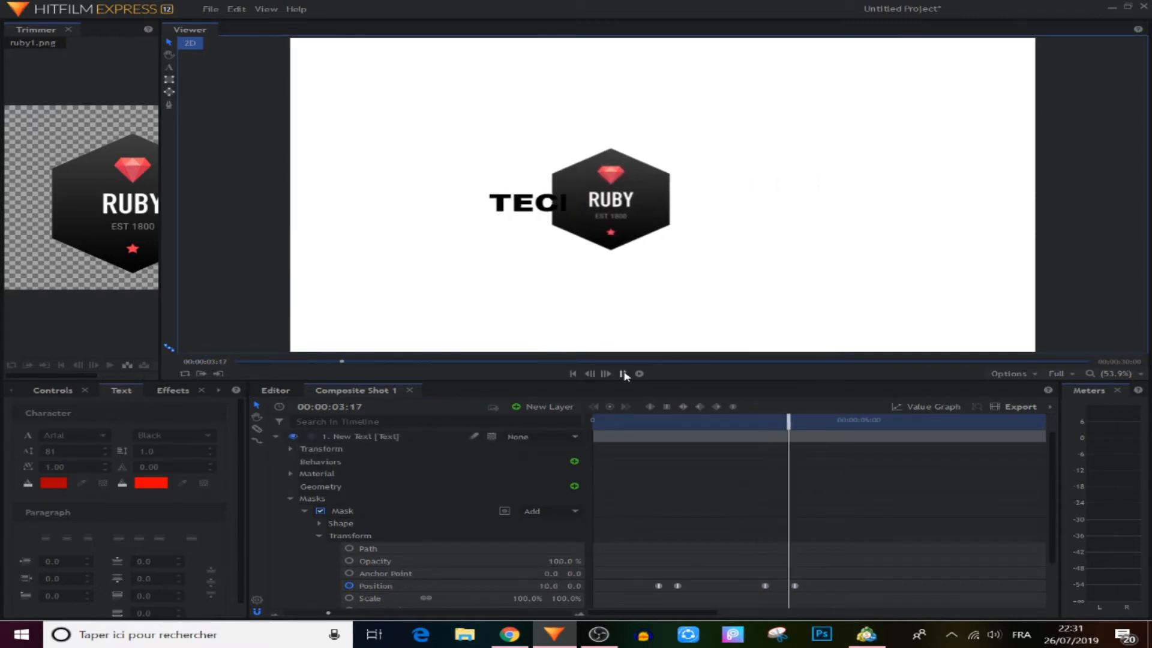
key(space)
Step: Shift the text mask's last two position keyframes slightly earlier to match the logo's return slide
drag(830, 424, 778, 444)
drag(811, 577, 762, 574)
click(802, 502)
Step: Replay the section from just before the logo's return slide to check the retimed mask
drag(775, 421, 756, 421)
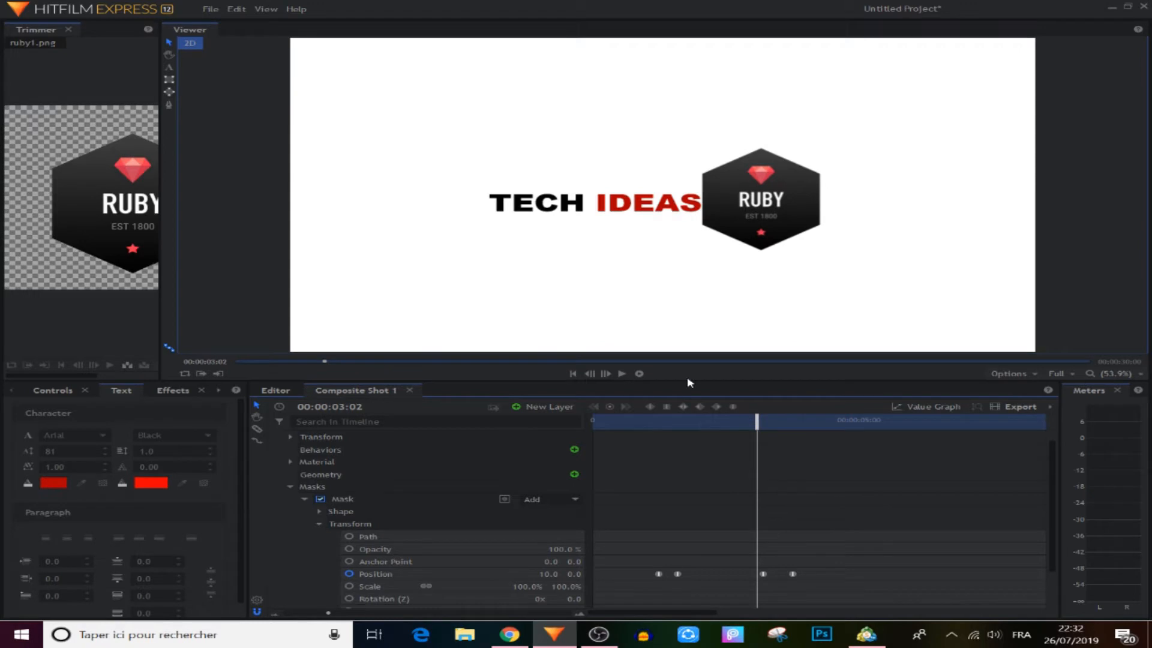
click(622, 373)
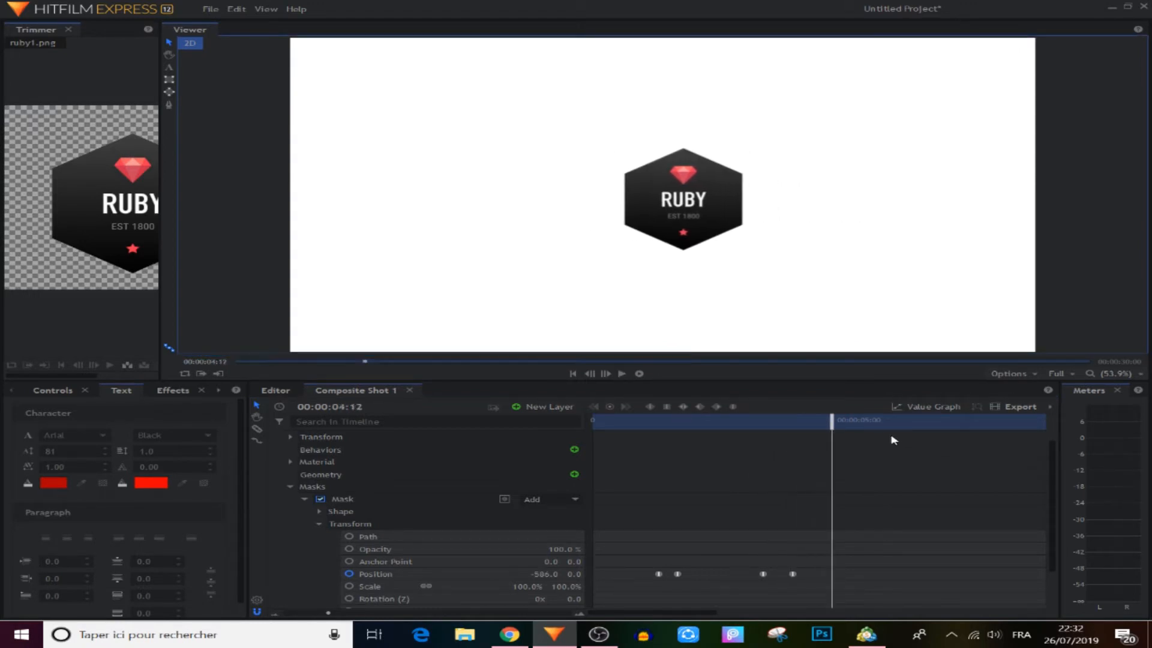
click(750, 421)
click(622, 376)
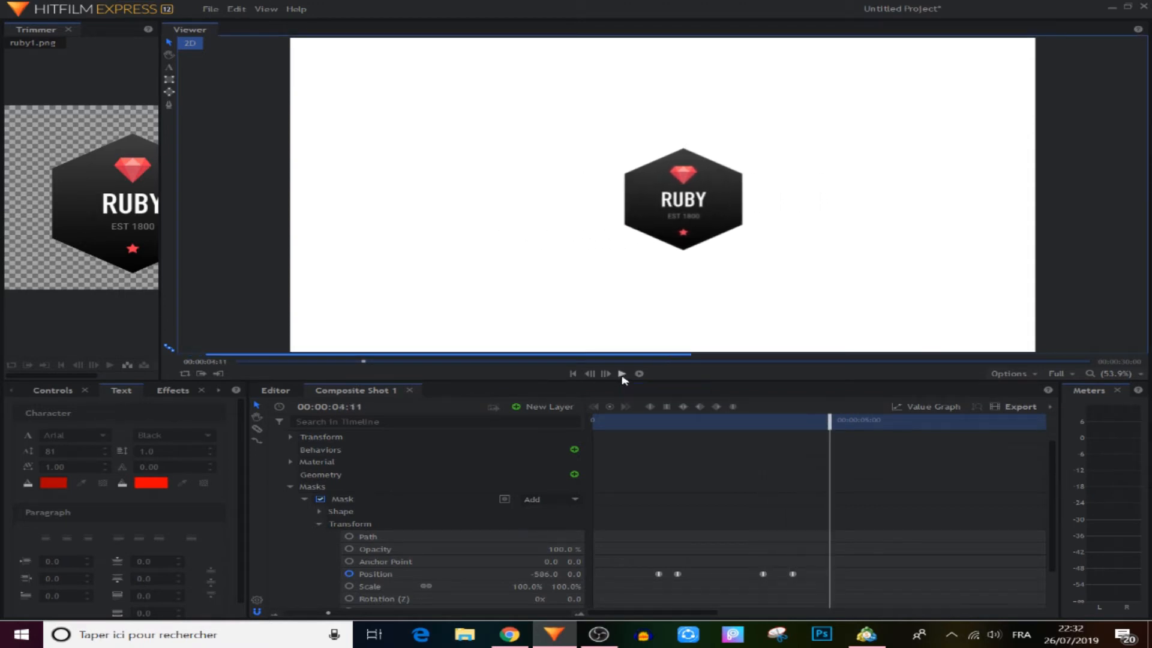
Step: Add a scale keyframe to the logo layer at 00:00:04:18, keeping its scale at 70%
click(276, 437)
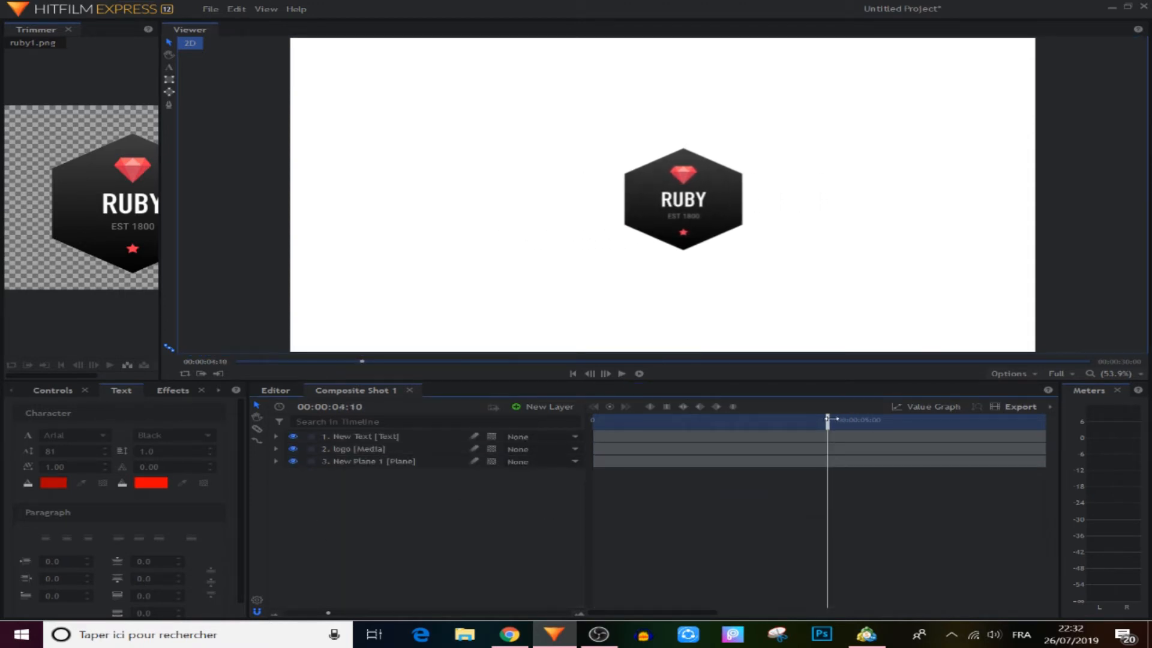
mouse_move(828, 419)
mouse_down()
mouse_move(848, 419)
mouse_move(808, 419)
mouse_move(845, 420)
mouse_up()
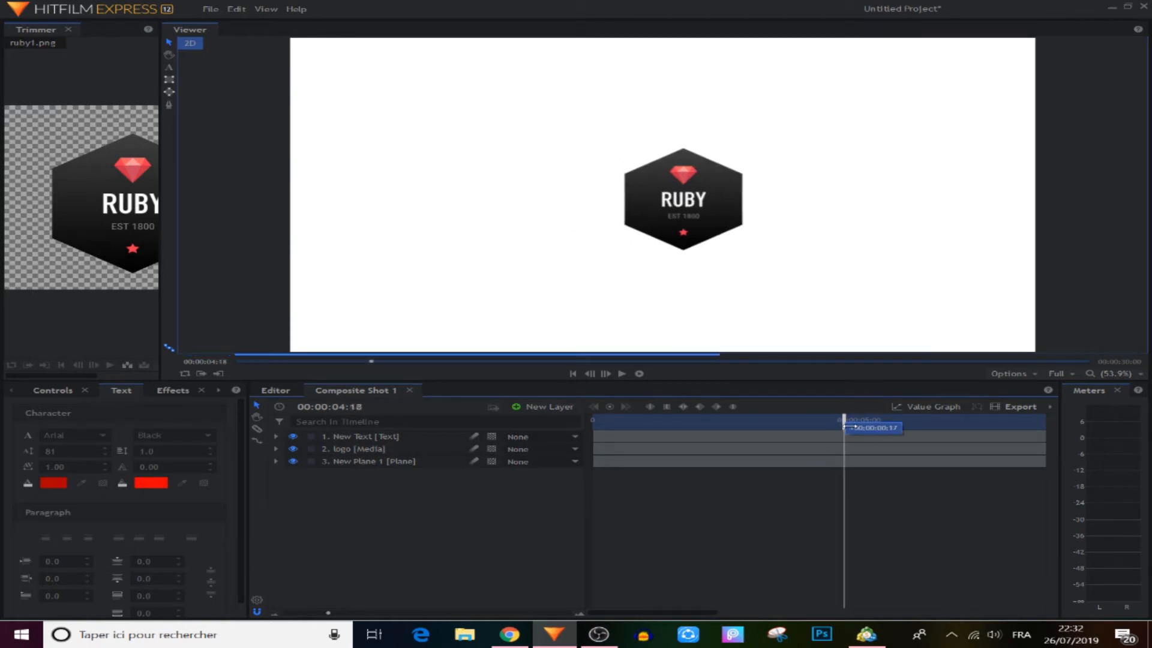
click(276, 449)
click(822, 522)
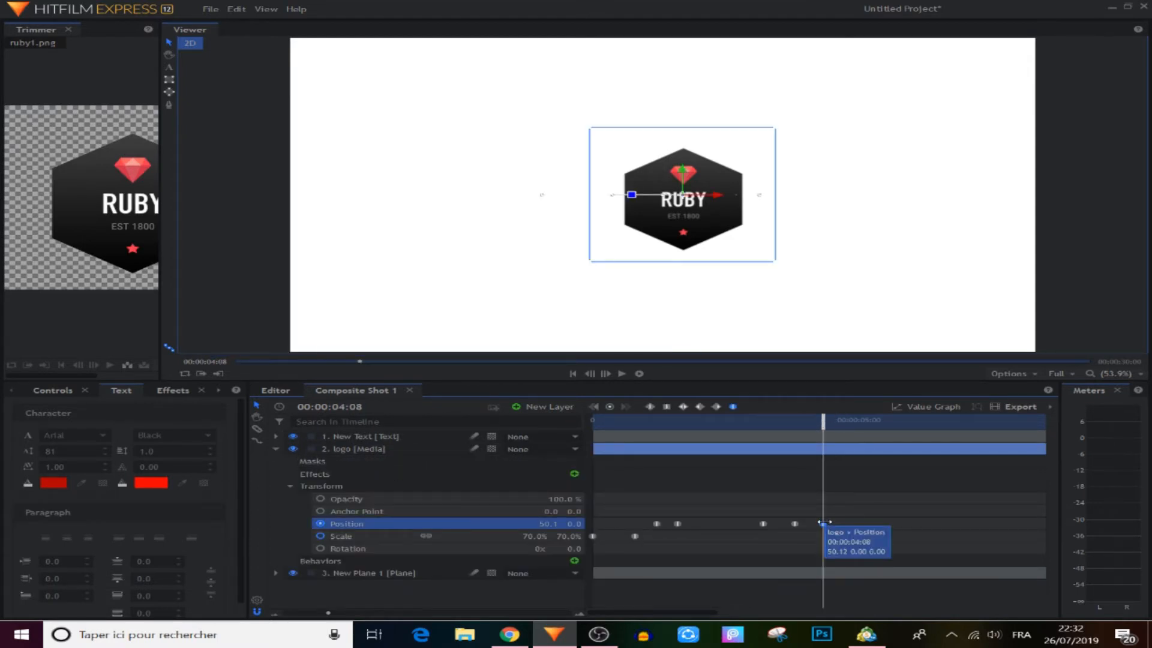
drag(823, 426, 840, 428)
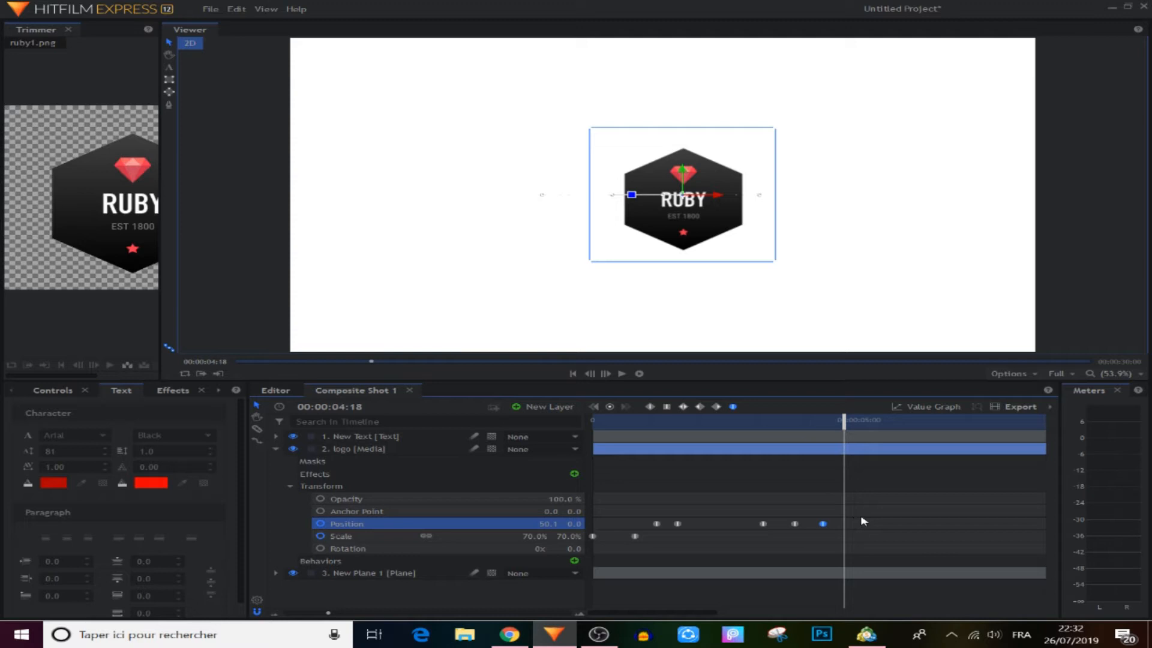
click(635, 535)
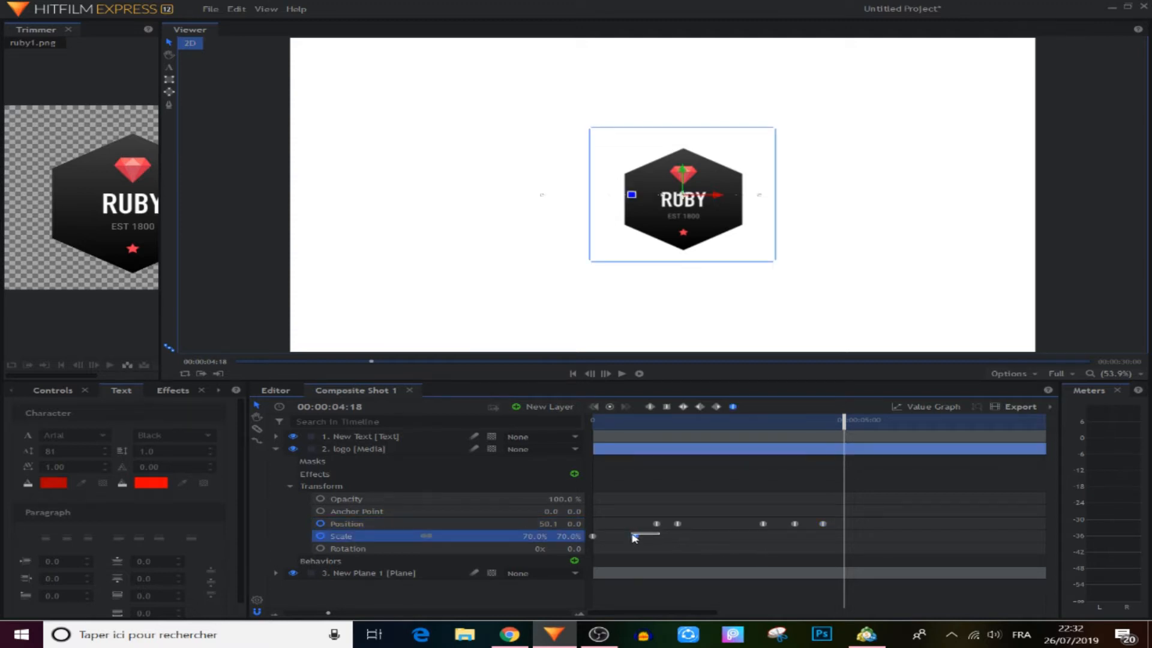
click(610, 406)
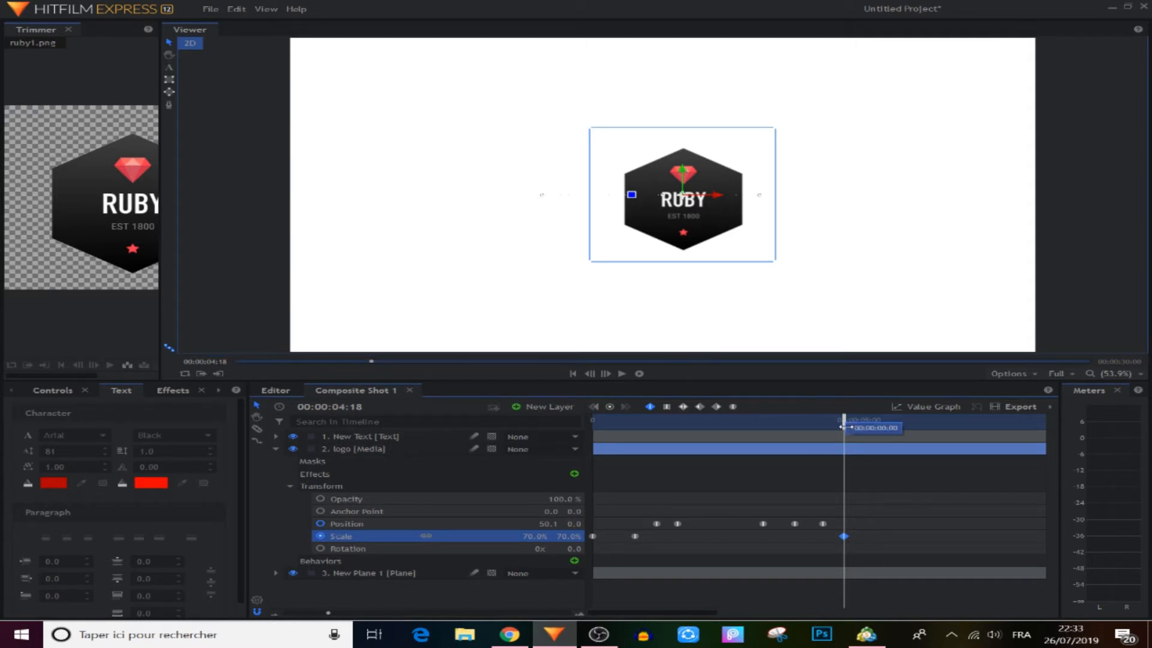
Step: Keyframe the logo's scale to 185% at 00:00:05:03 and to 497% a few frames after that
drag(844, 421, 866, 421)
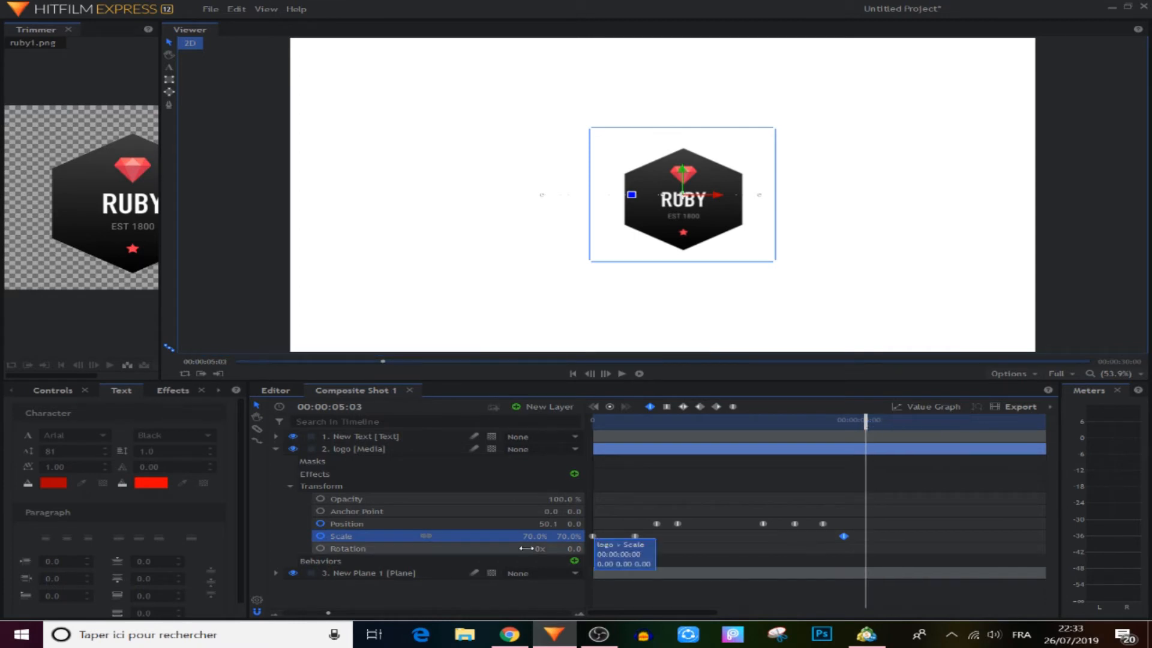
drag(530, 536, 603, 537)
click(864, 444)
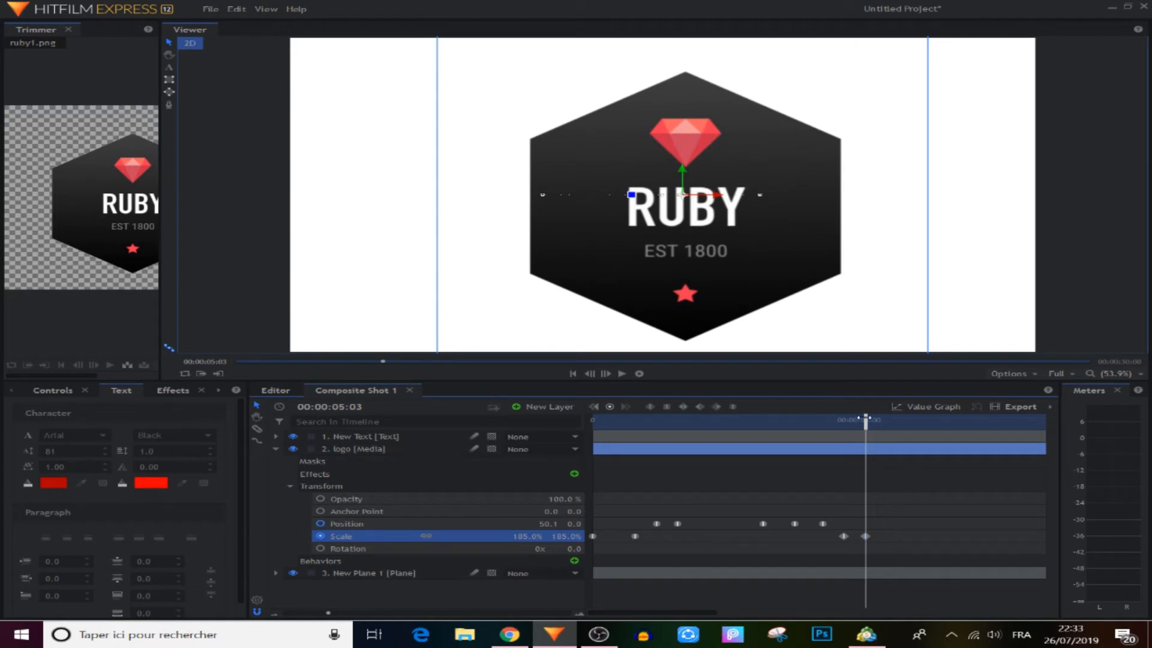
drag(866, 420, 877, 421)
drag(561, 533, 705, 534)
mouse_move(859, 480)
mouse_down()
mouse_move(826, 476)
mouse_move(849, 471)
mouse_up()
Step: Set the logo's scale to 0% at 00:00:05:18 and ease the closing scale keyframes
drag(876, 420, 897, 428)
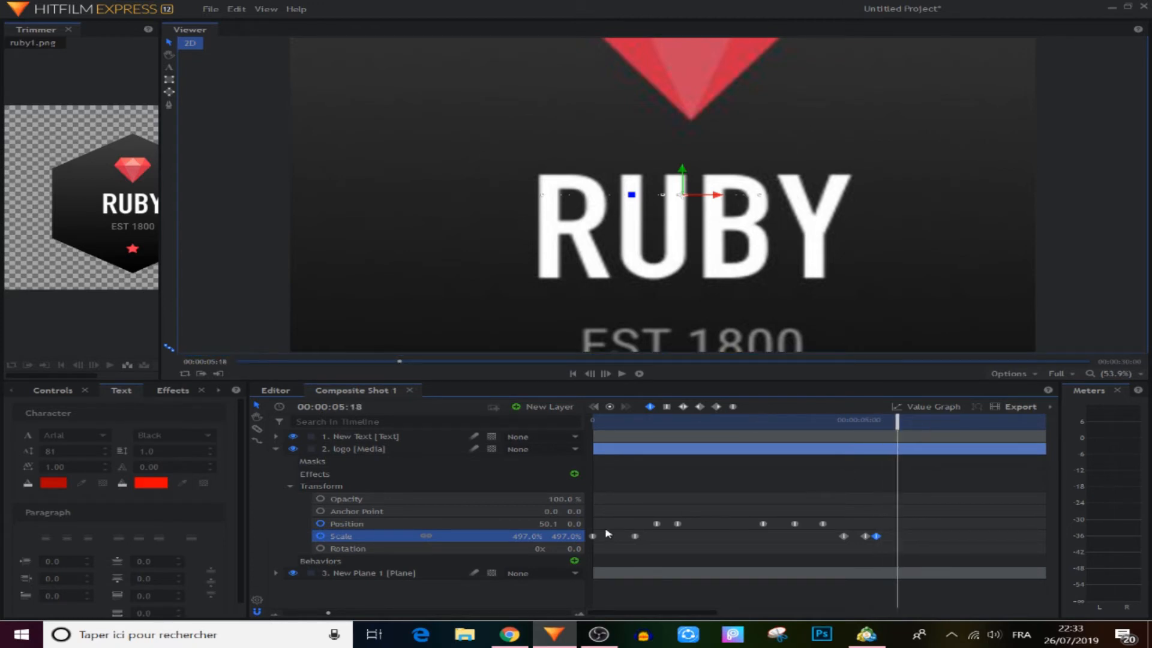
click(559, 536)
text(0)
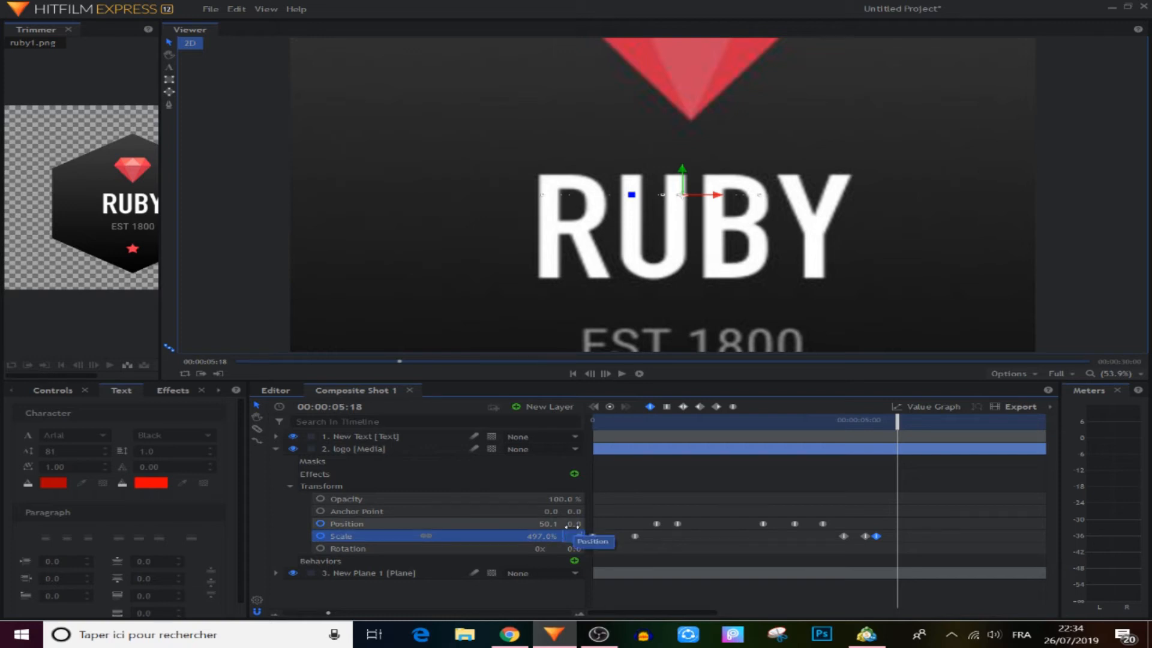
key(Return)
drag(932, 525, 828, 543)
click(838, 473)
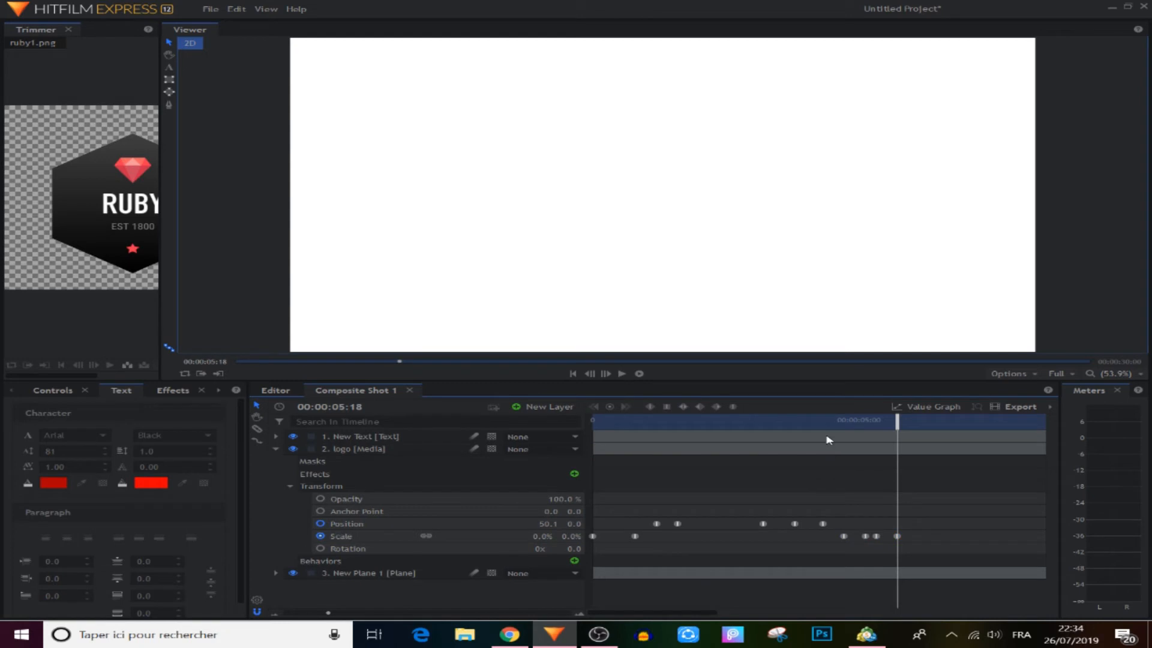
Step: Replay the logo's closing scale animation, then replay it again from before the logo's return slide
click(825, 421)
click(622, 373)
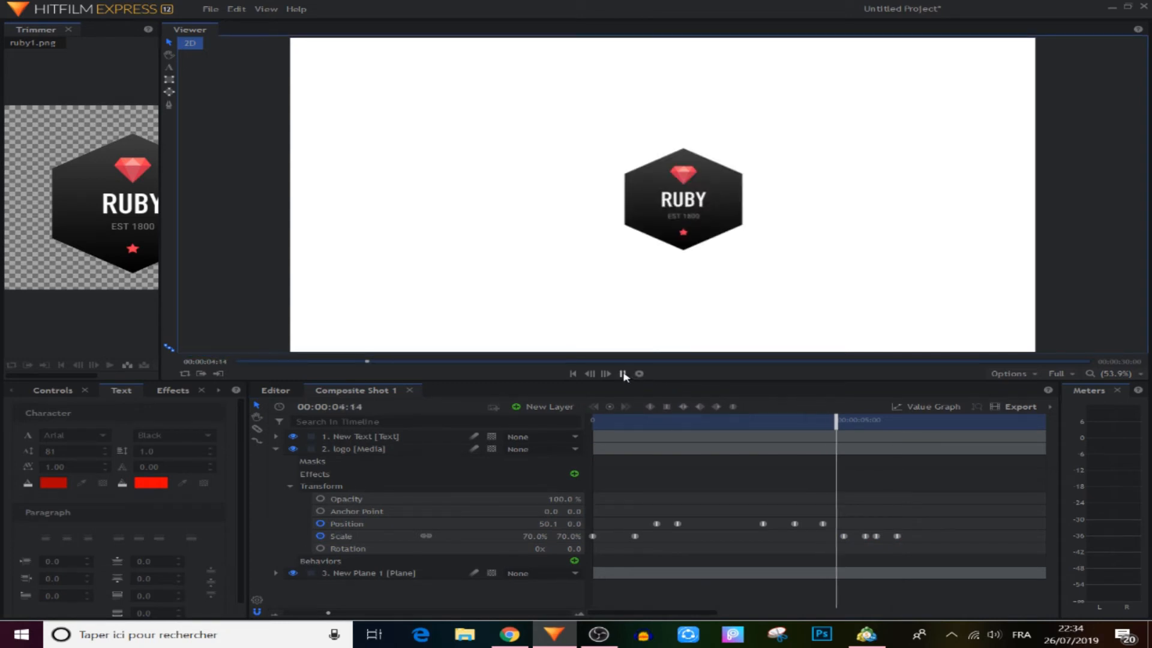
click(624, 376)
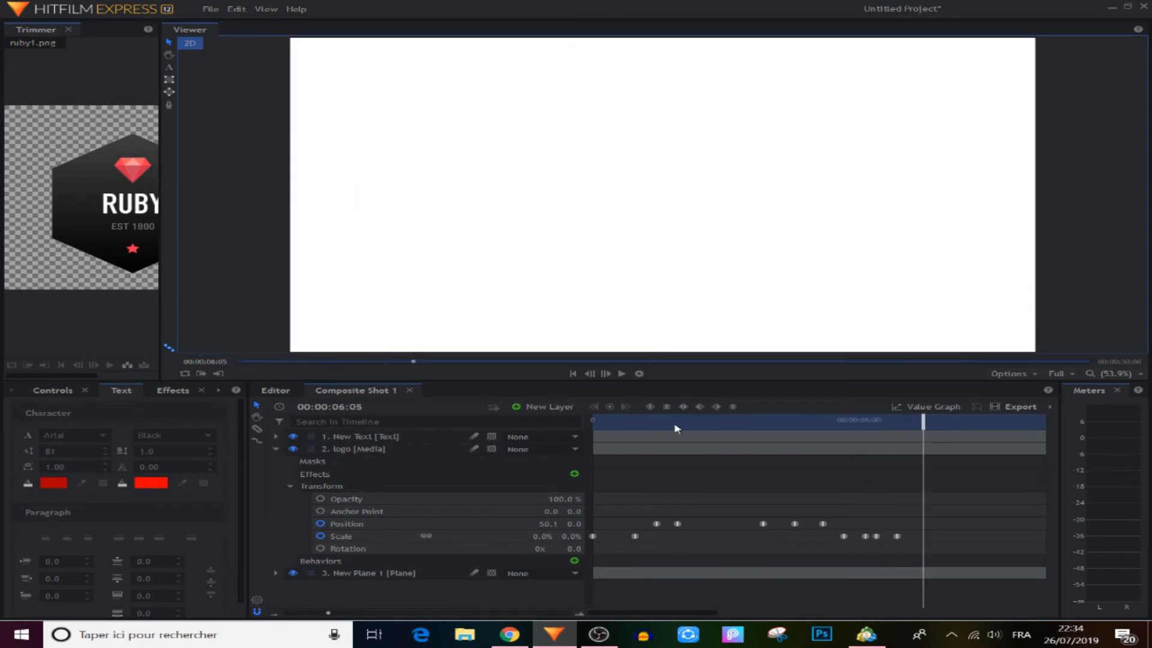
click(698, 427)
drag(698, 422, 733, 423)
click(622, 374)
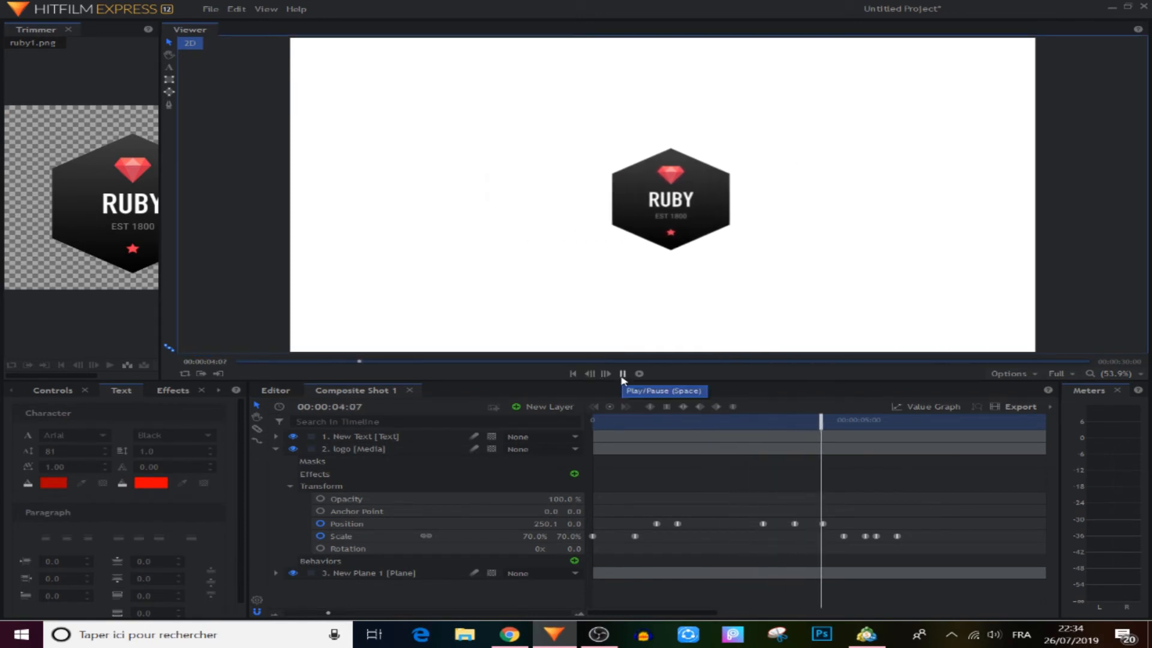
click(622, 376)
Step: Shift the logo's last two scale keyframes later, ending at 00:00:05:23, and replay the ending from 00:00:03:01
drag(913, 527, 887, 535)
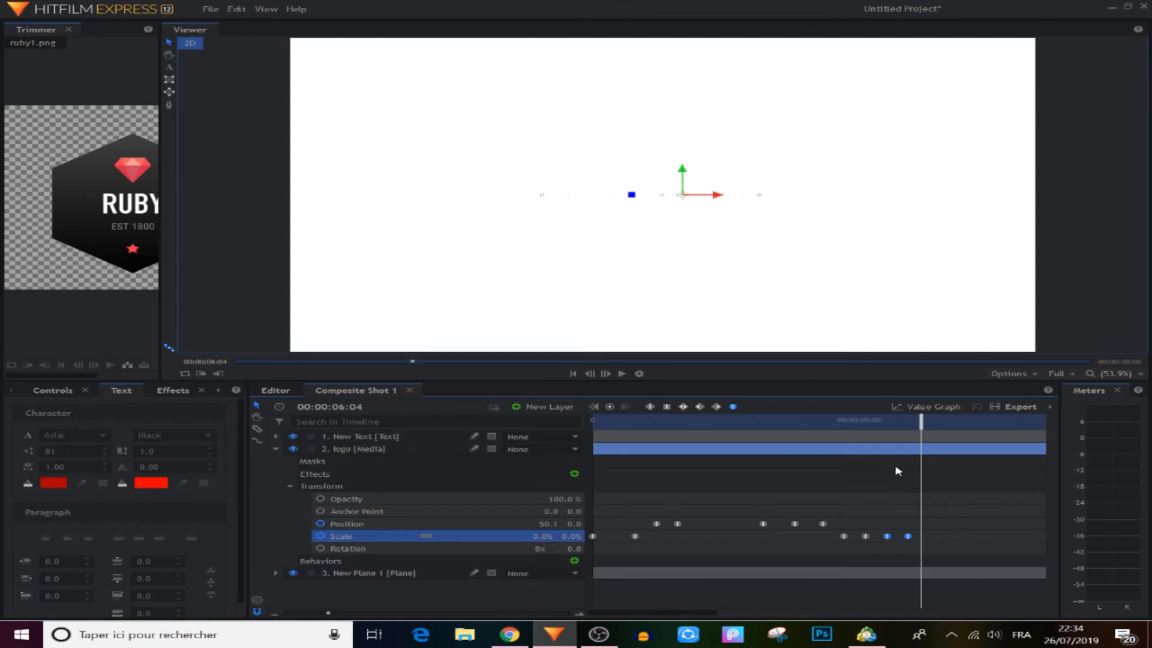
drag(919, 423, 754, 422)
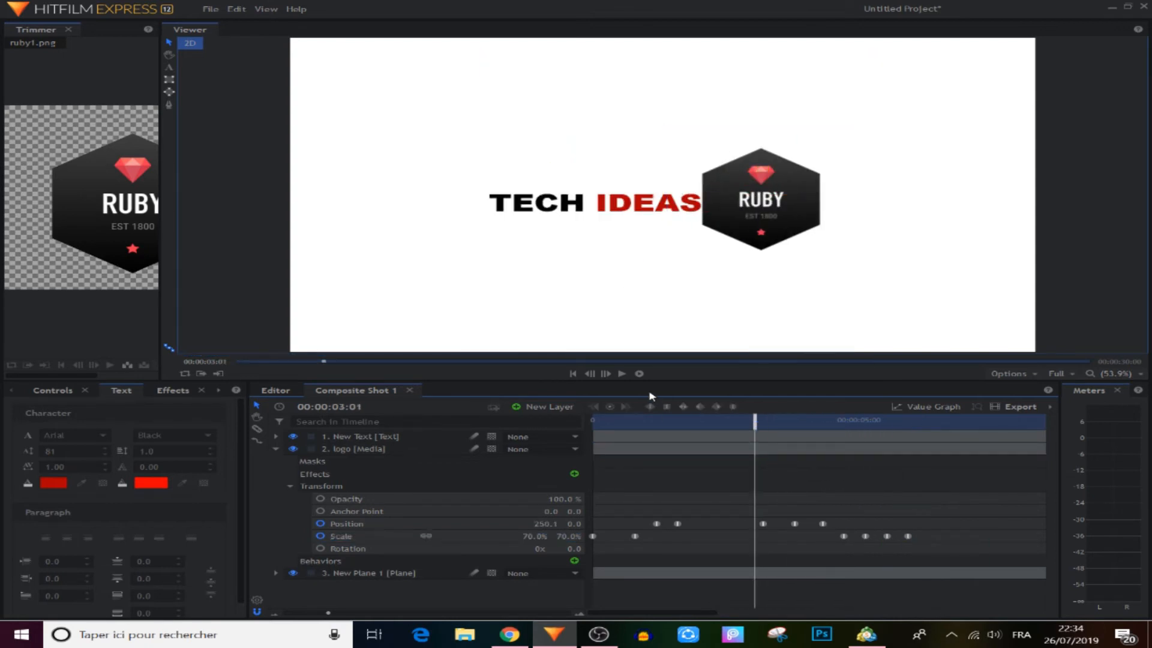
click(622, 374)
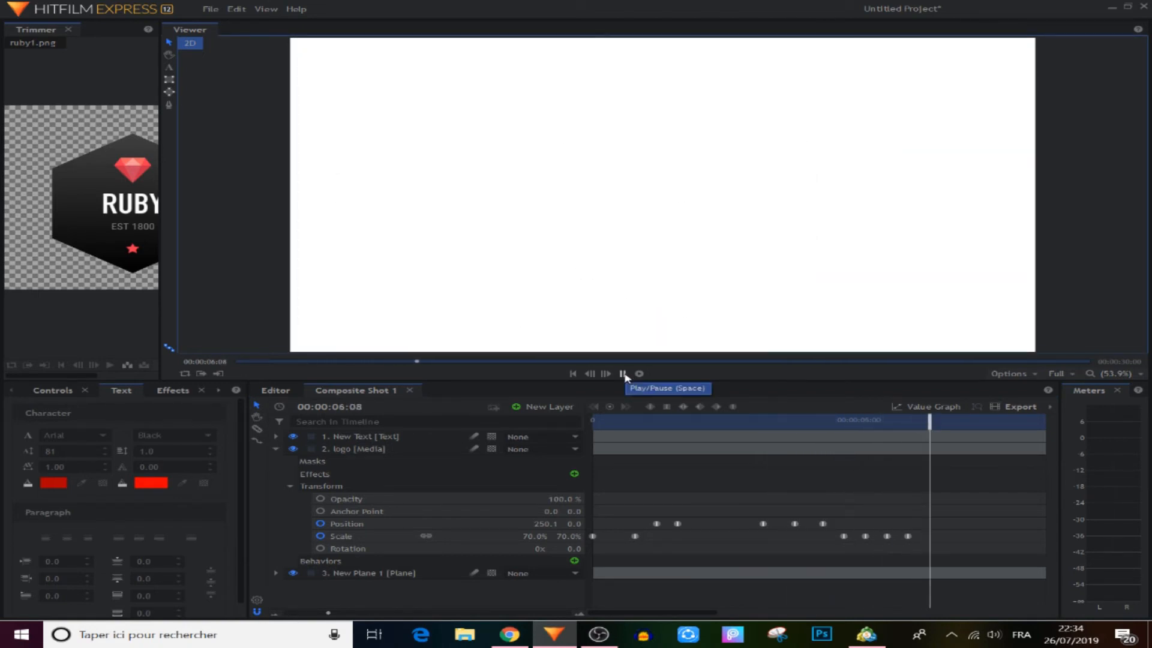
click(622, 374)
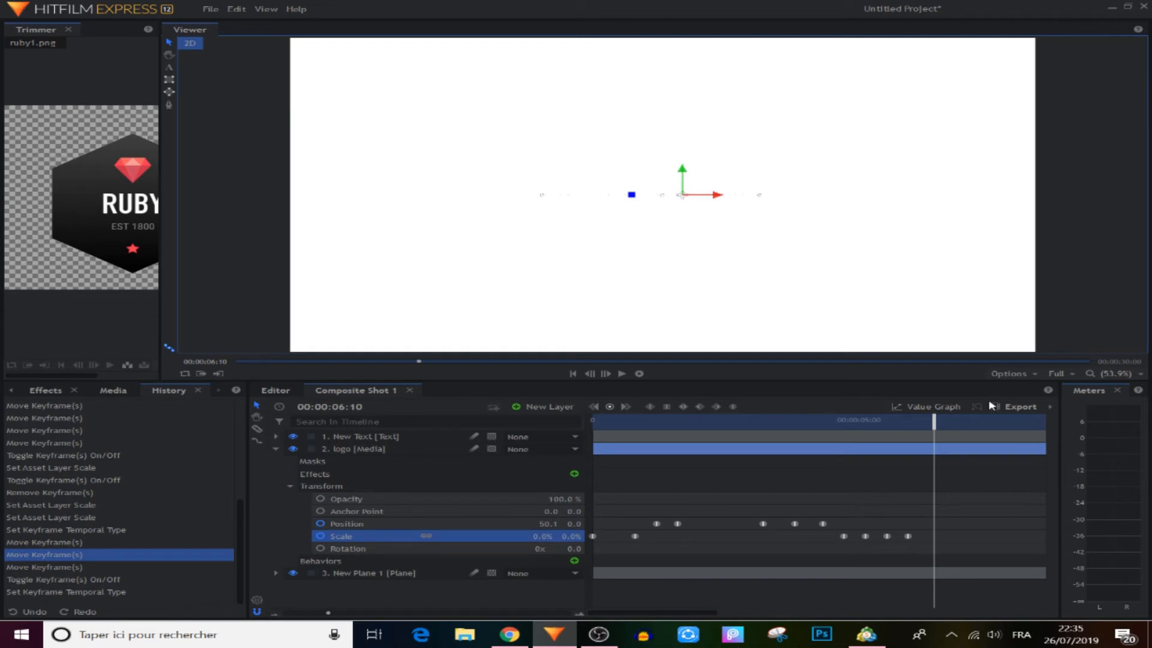
Step: Change the logo layer's dimension from 2D to 3D and accept adding a camera to the composite shot
drag(939, 415, 749, 471)
click(11, 391)
click(11, 391)
click(38, 391)
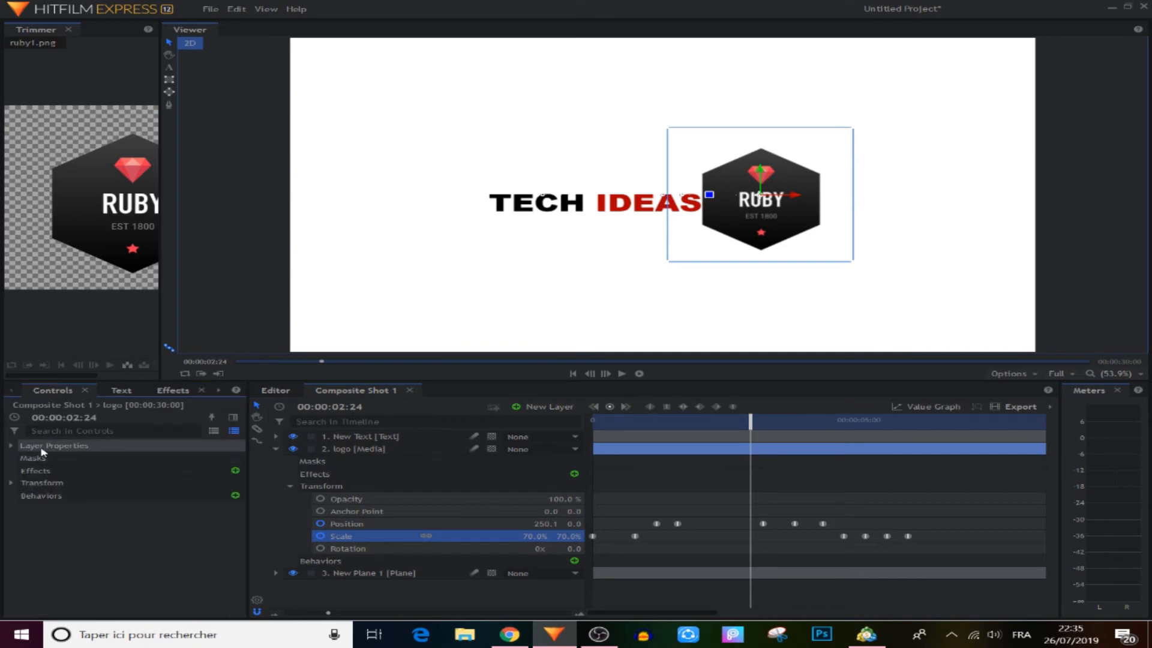
click(21, 447)
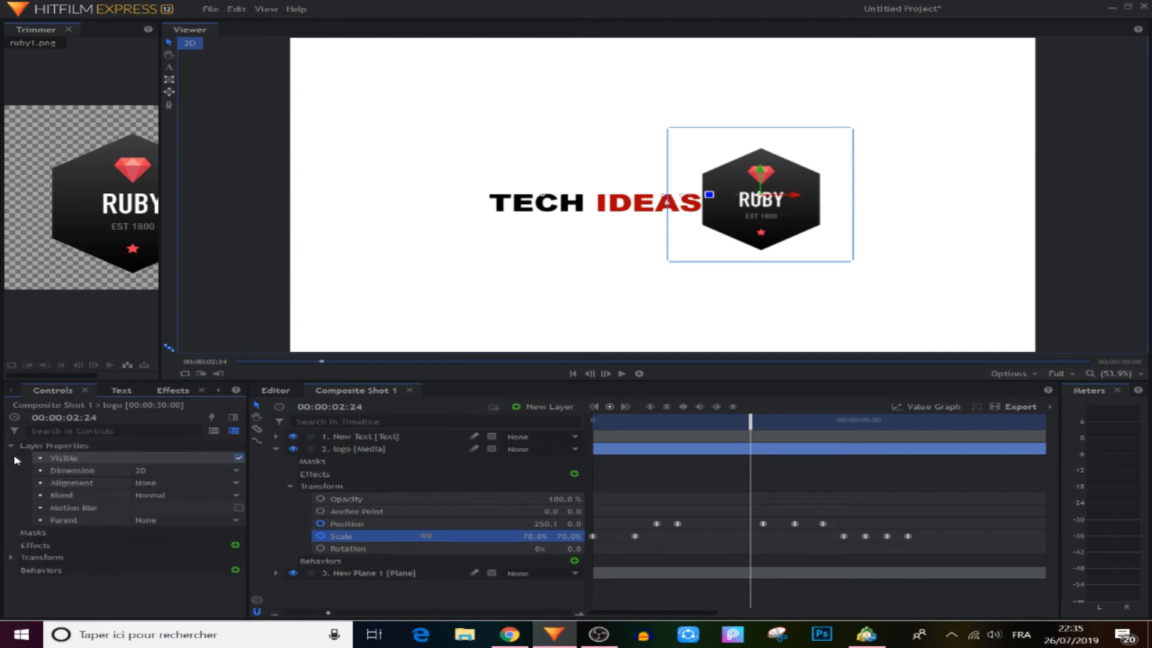
click(143, 471)
click(142, 499)
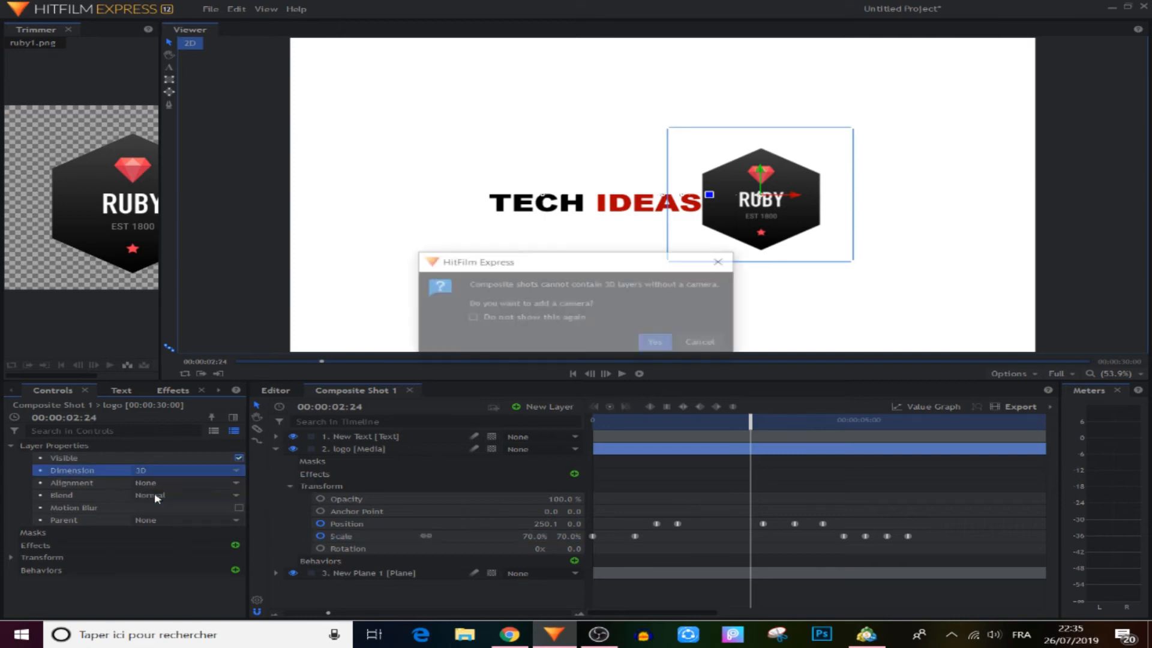
click(657, 343)
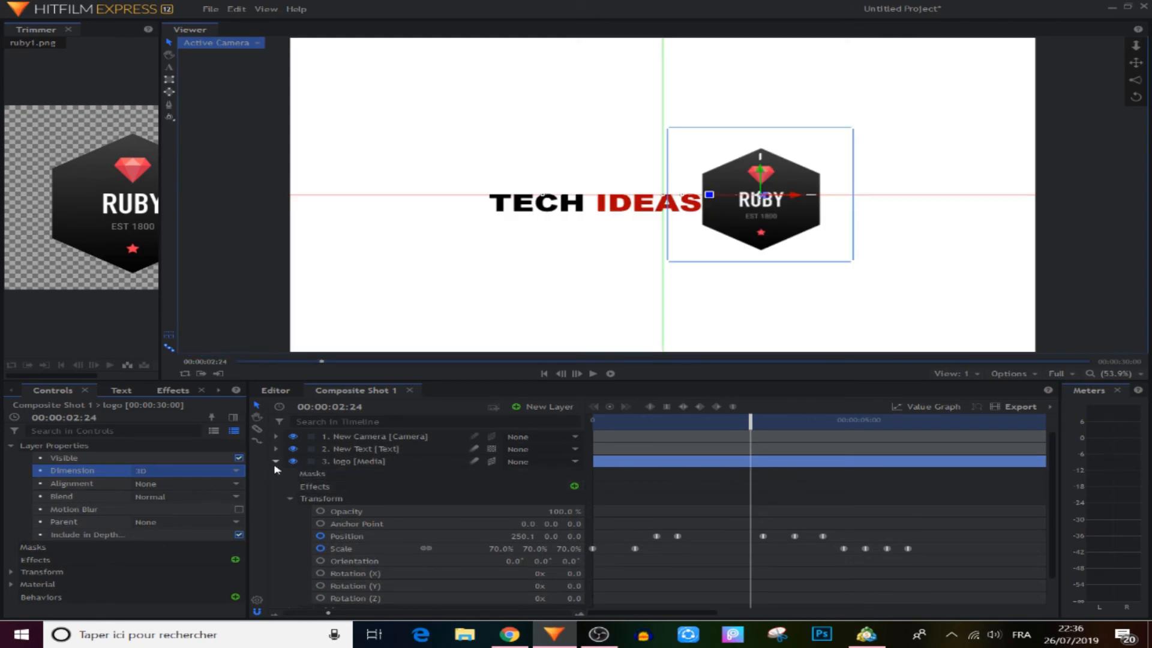
Step: Go to the logo's position keyframe at 00:00:03:05, where its return slide starts
scroll(413, 513, down, 1)
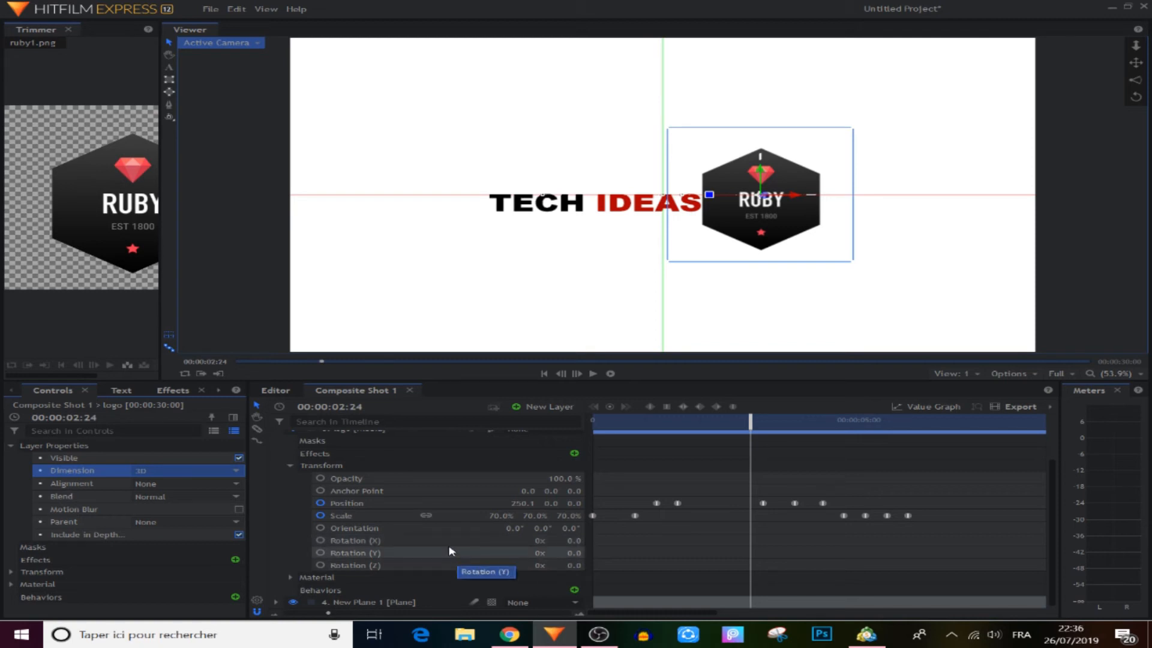
mouse_move(751, 427)
mouse_down()
mouse_move(661, 427)
mouse_move(768, 440)
mouse_up()
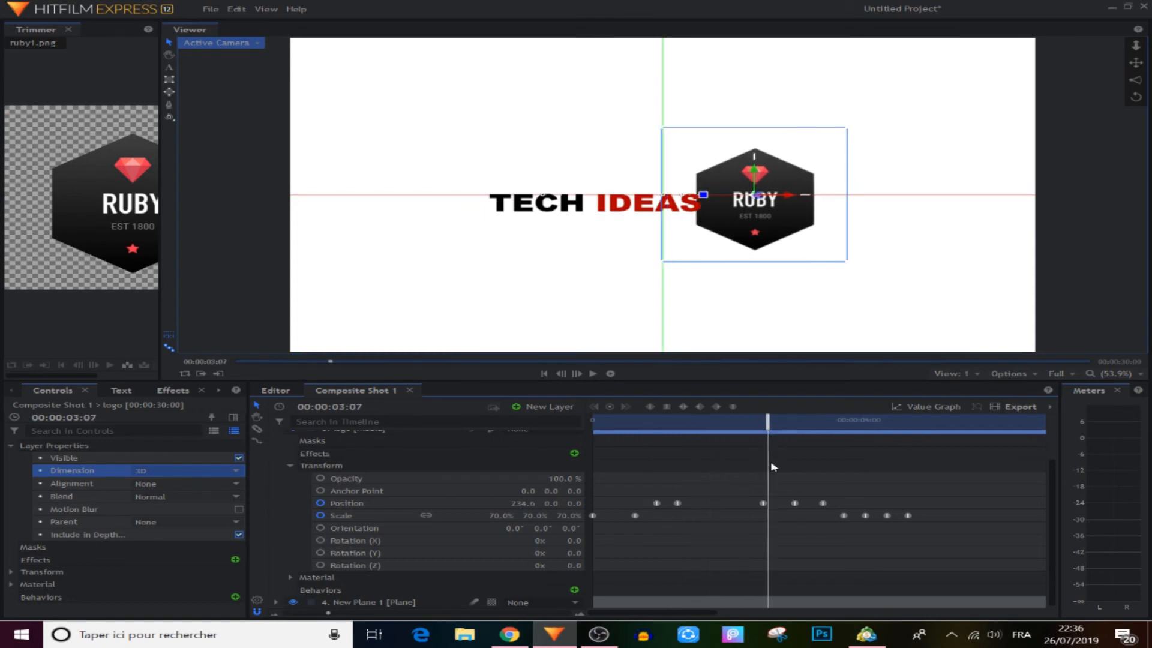
click(763, 503)
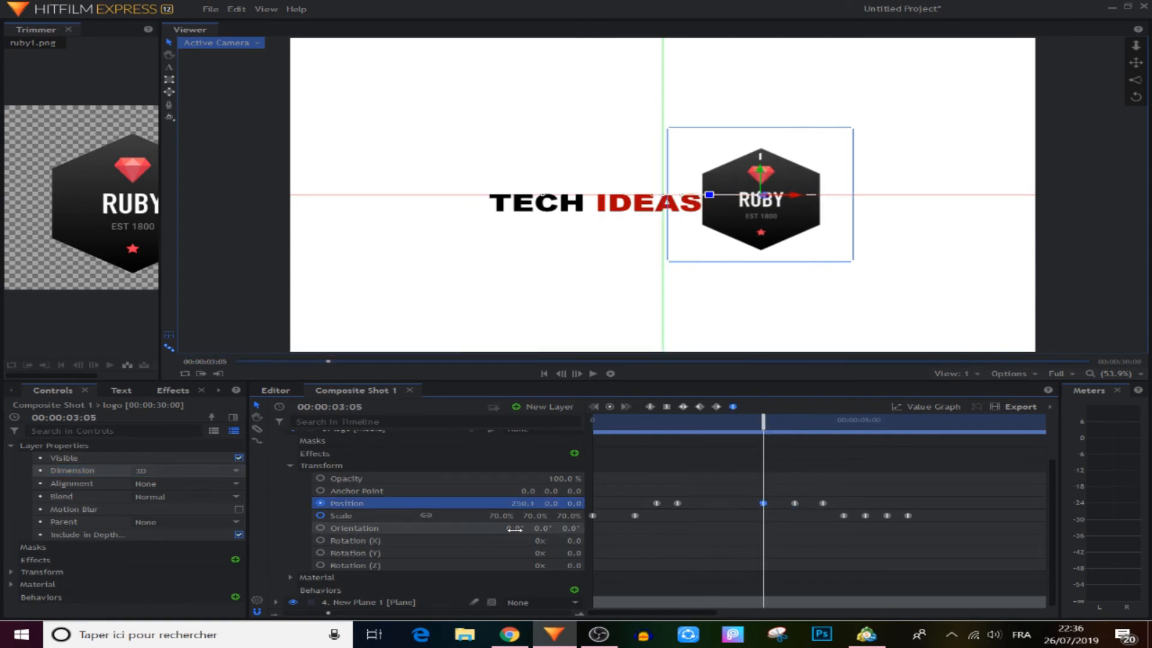
Step: Try out the logo's X, Y and Z rotations, then reset each of them to 0
drag(573, 541, 669, 557)
click(573, 567)
text(0)
key(Return)
click(573, 553)
text(0)
key(Return)
click(574, 540)
text(0)
key(Return)
click(669, 559)
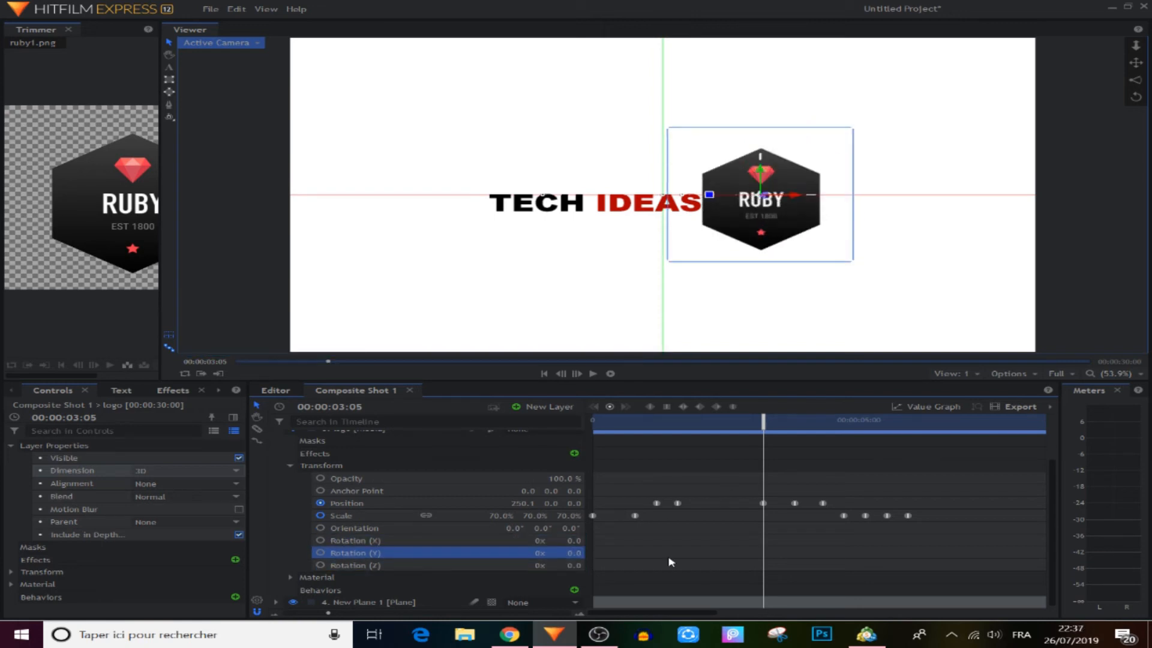
Step: Keyframe the logo's Y rotation at 0 at 00:00:03:05 and 2x at 00:00:03:20, and ease both keyframes
click(320, 553)
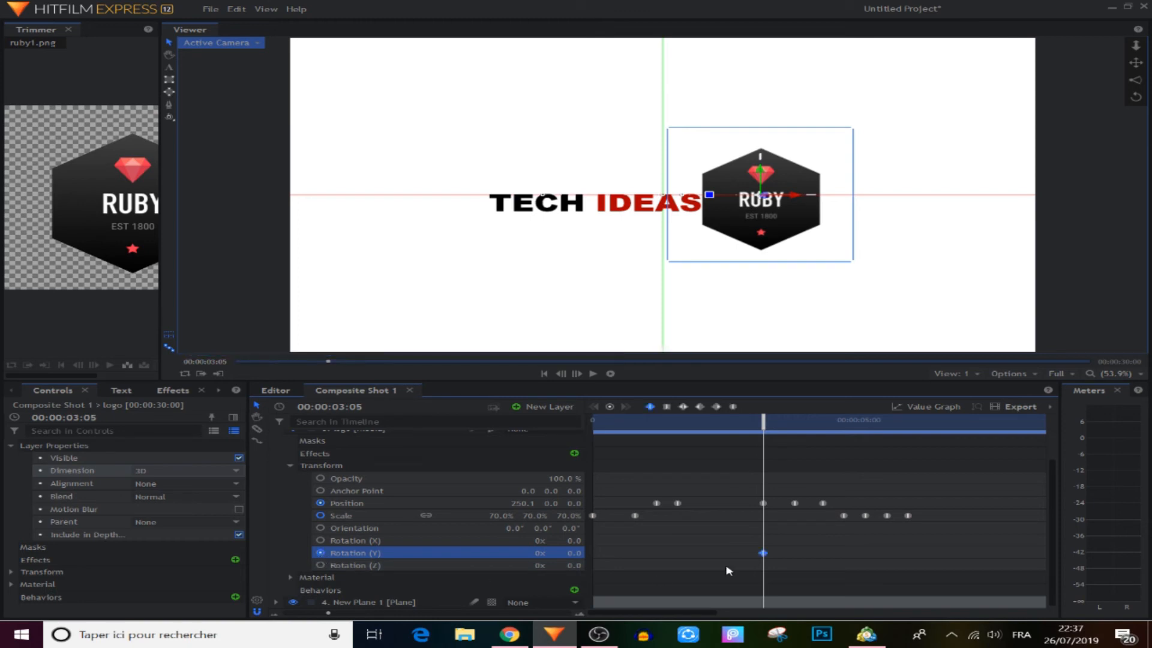
click(795, 503)
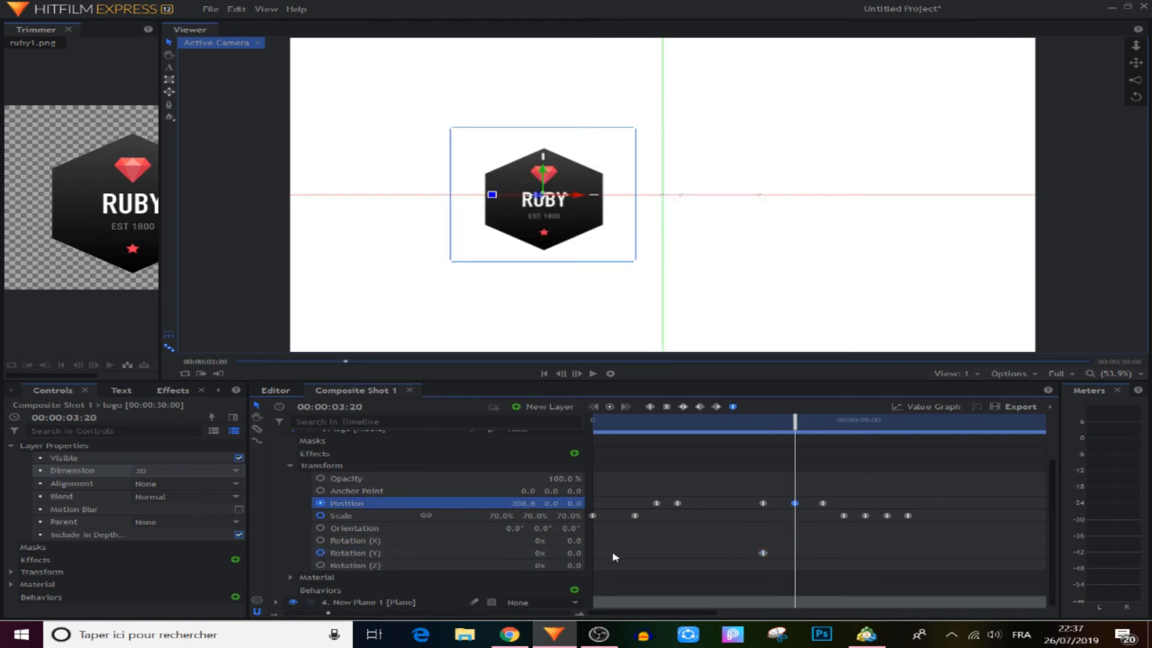
click(540, 553)
key(Return)
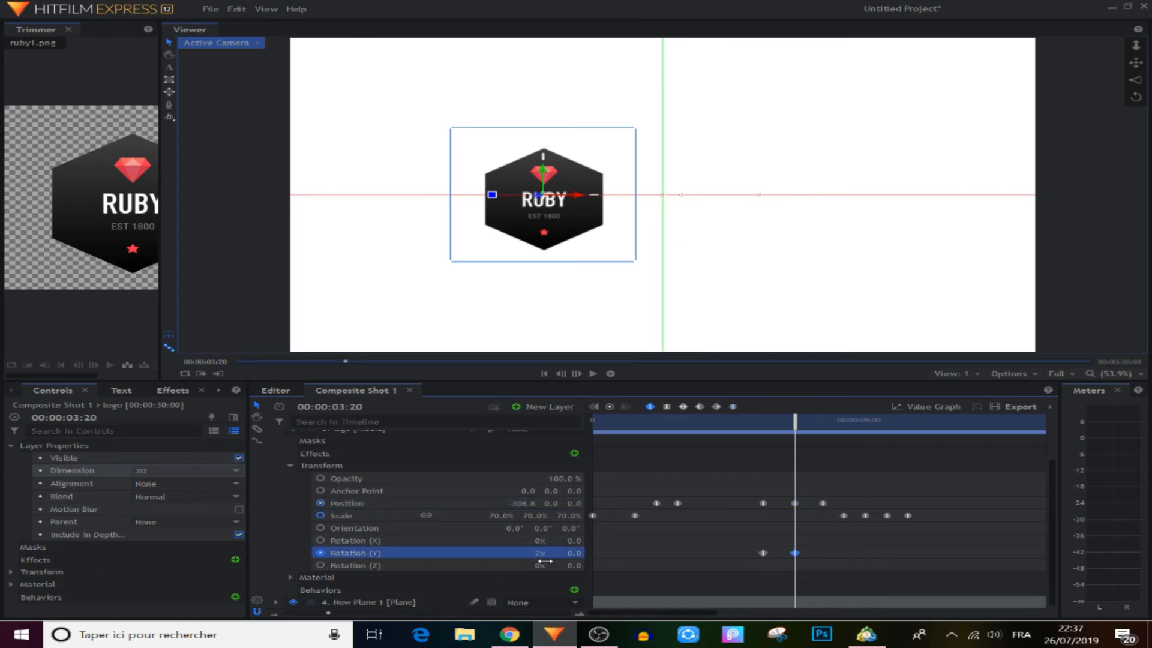
drag(823, 547, 757, 565)
Step: Play the return slide from 00:00:02:24 to check the logo's Y-axis spin
click(753, 426)
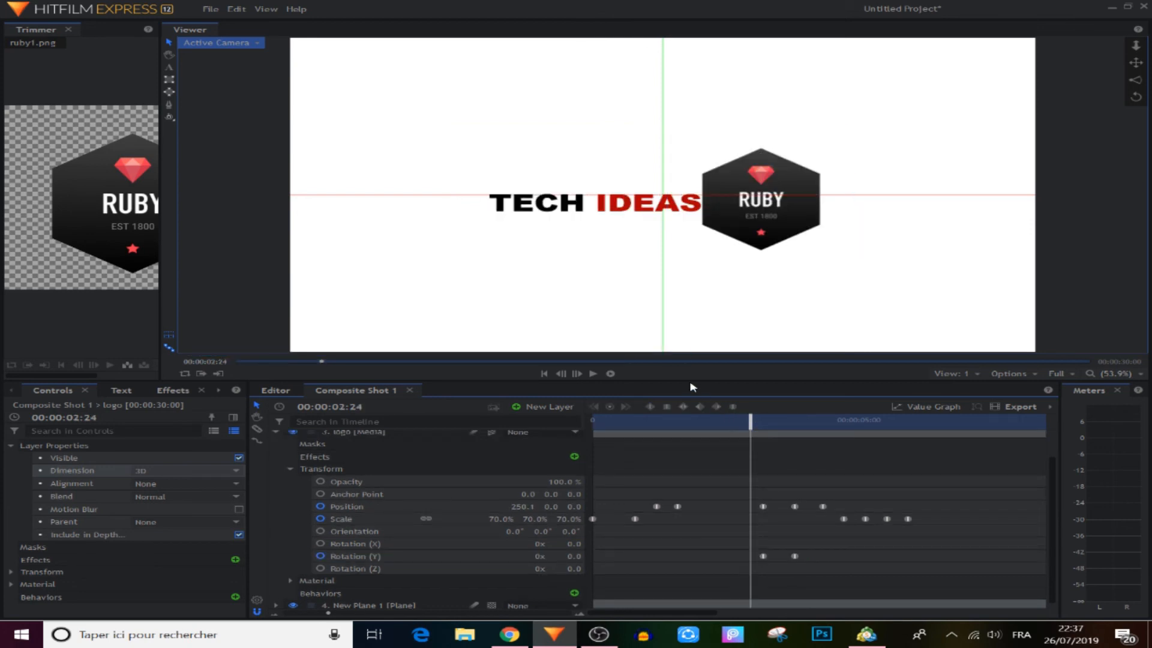
click(594, 373)
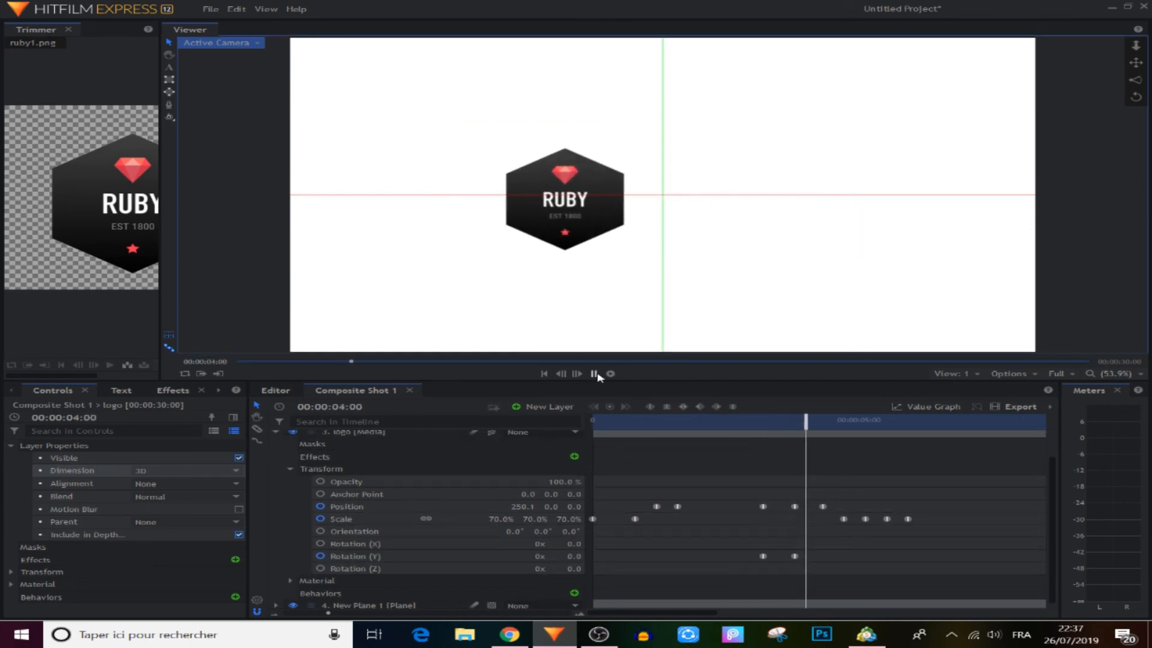
click(594, 373)
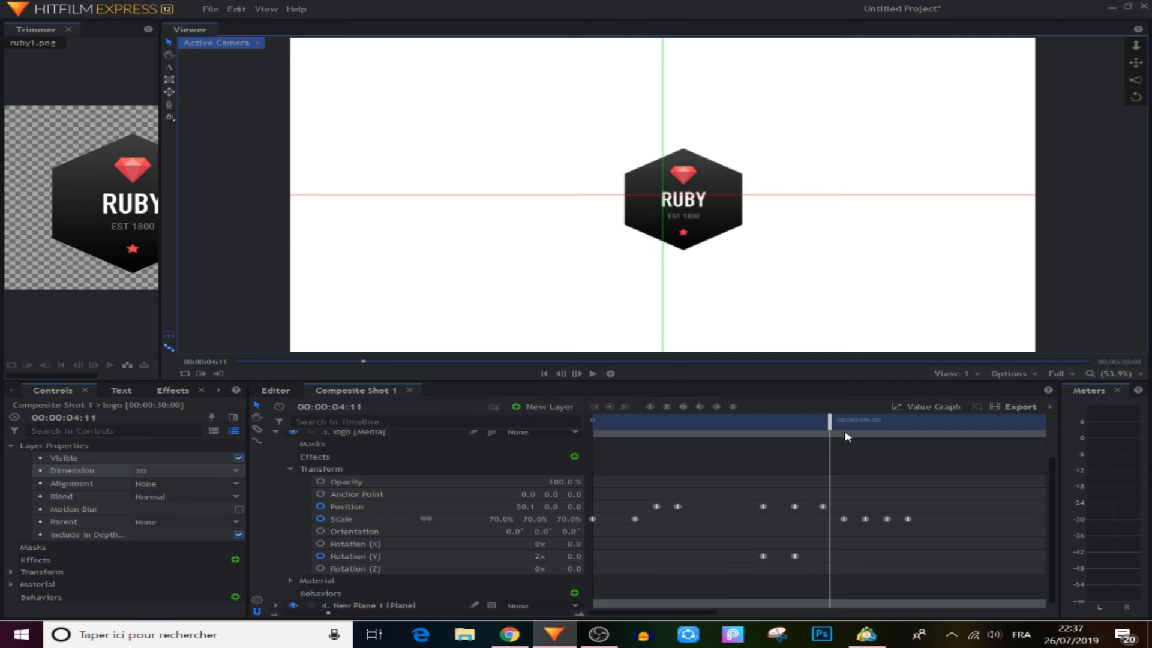
Step: Keyframe the logo's Z rotation at 0 at 00:00:04:18 and 2x at 00:00:05:03, and ease both keyframes
drag(830, 420, 846, 464)
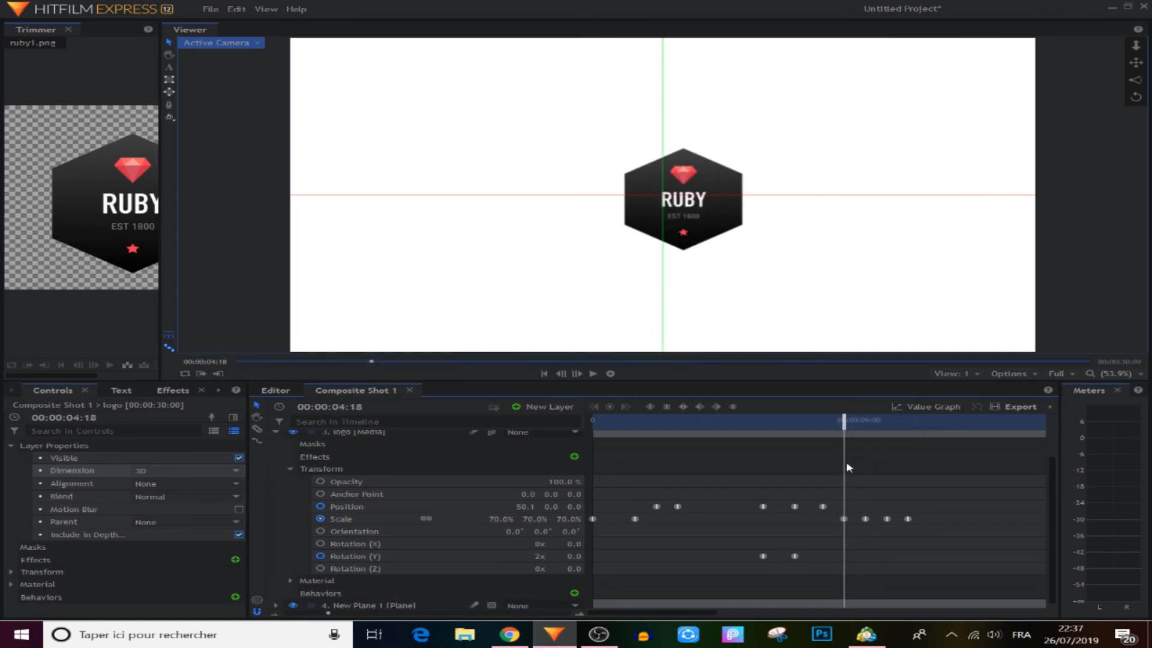
click(841, 519)
click(558, 545)
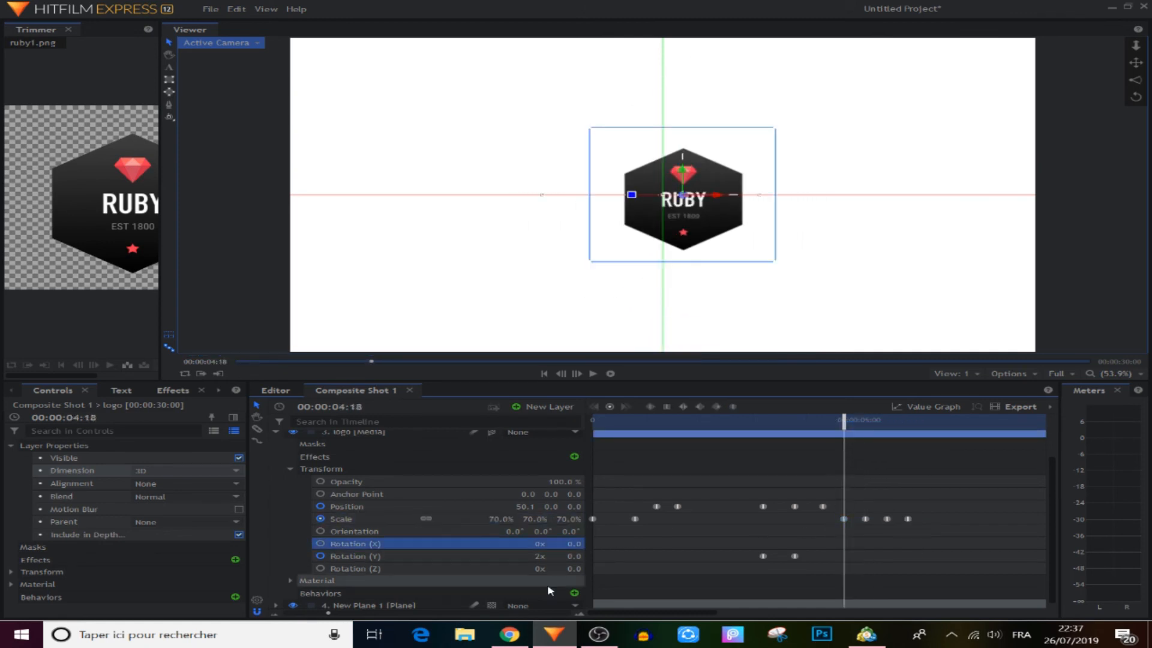
click(320, 568)
click(865, 519)
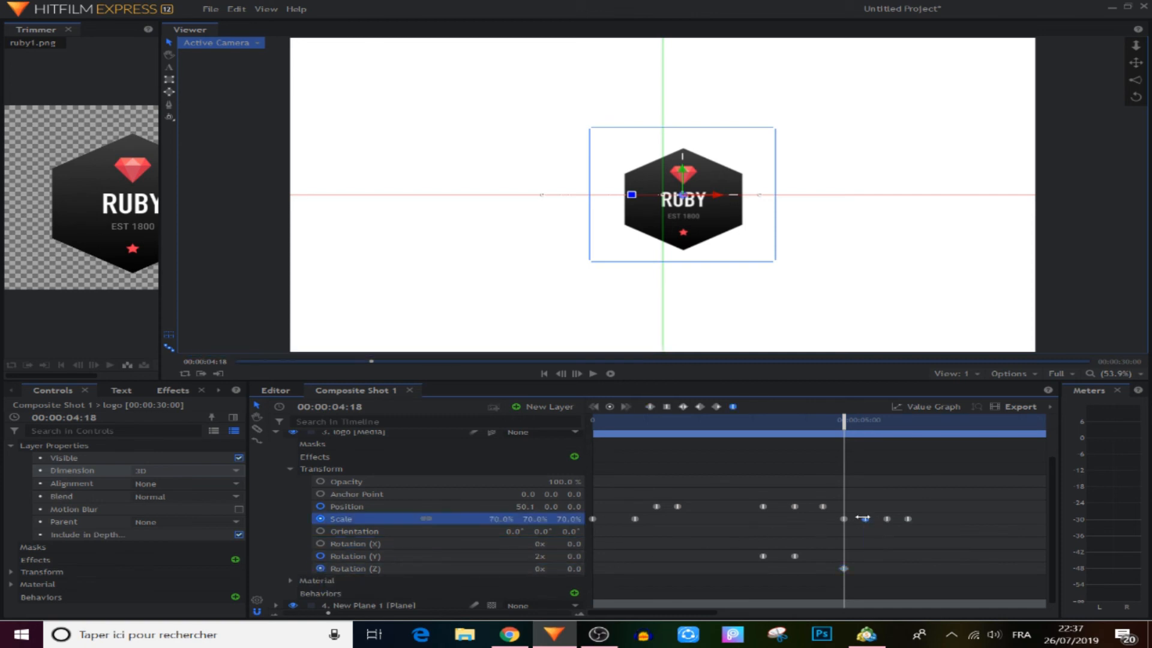
click(542, 569)
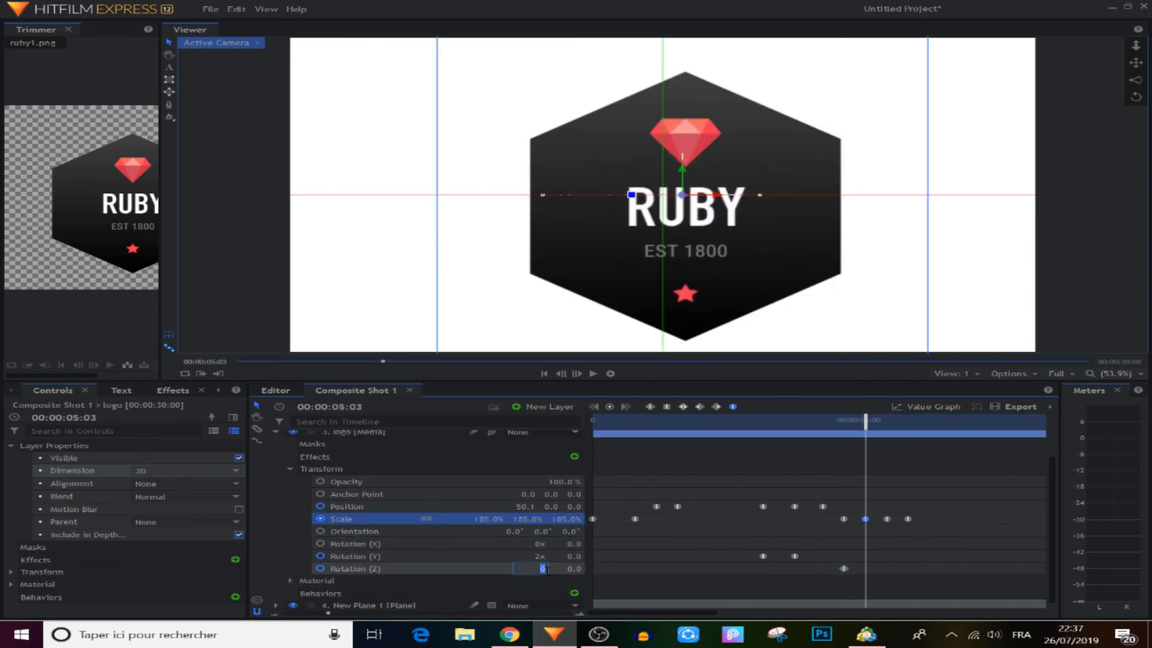
text(2)
key(Return)
drag(893, 559, 832, 590)
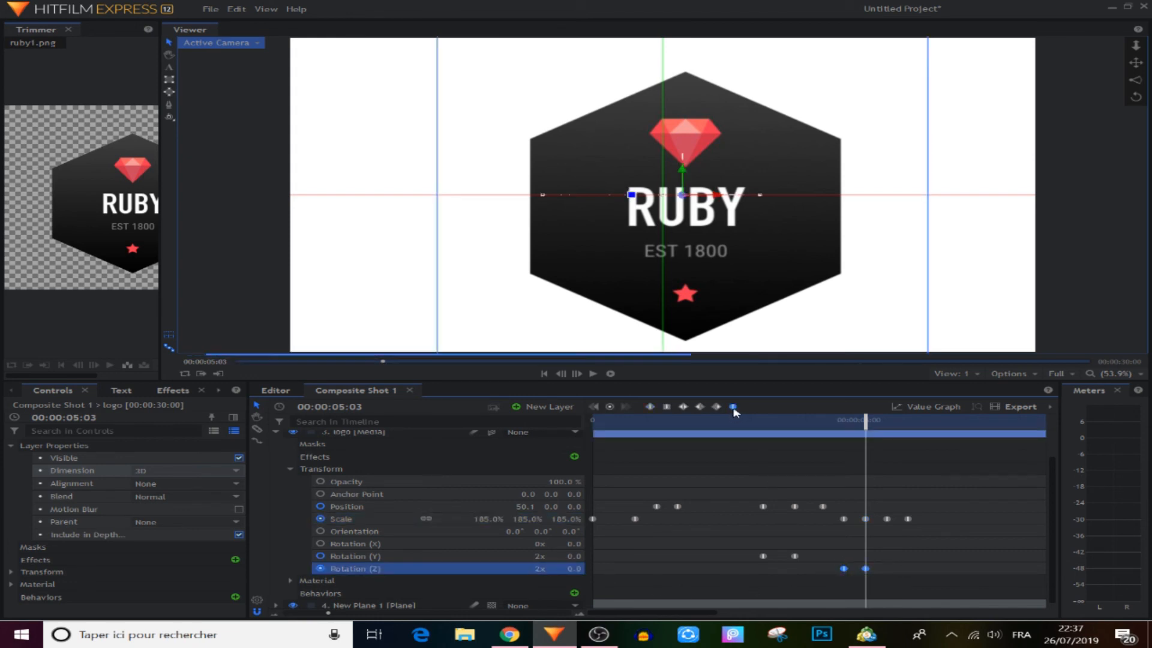
Step: Play the ending from 00:00:04:17 to check the logo's Z-axis spin while it scales
click(818, 447)
drag(844, 421, 841, 419)
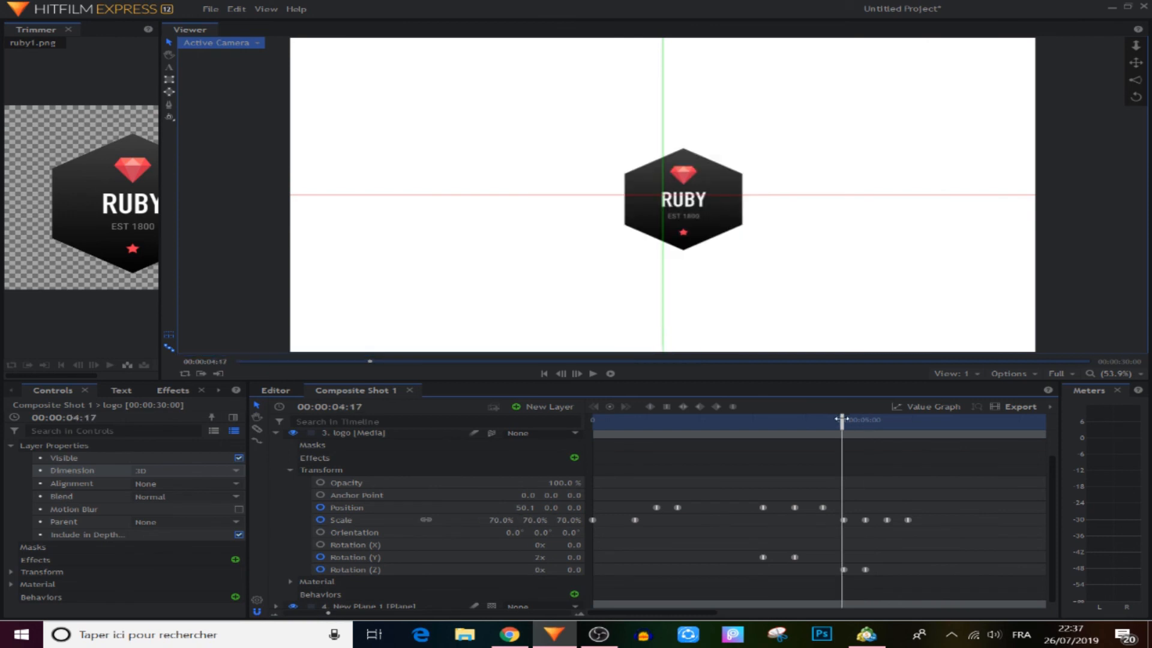
click(592, 373)
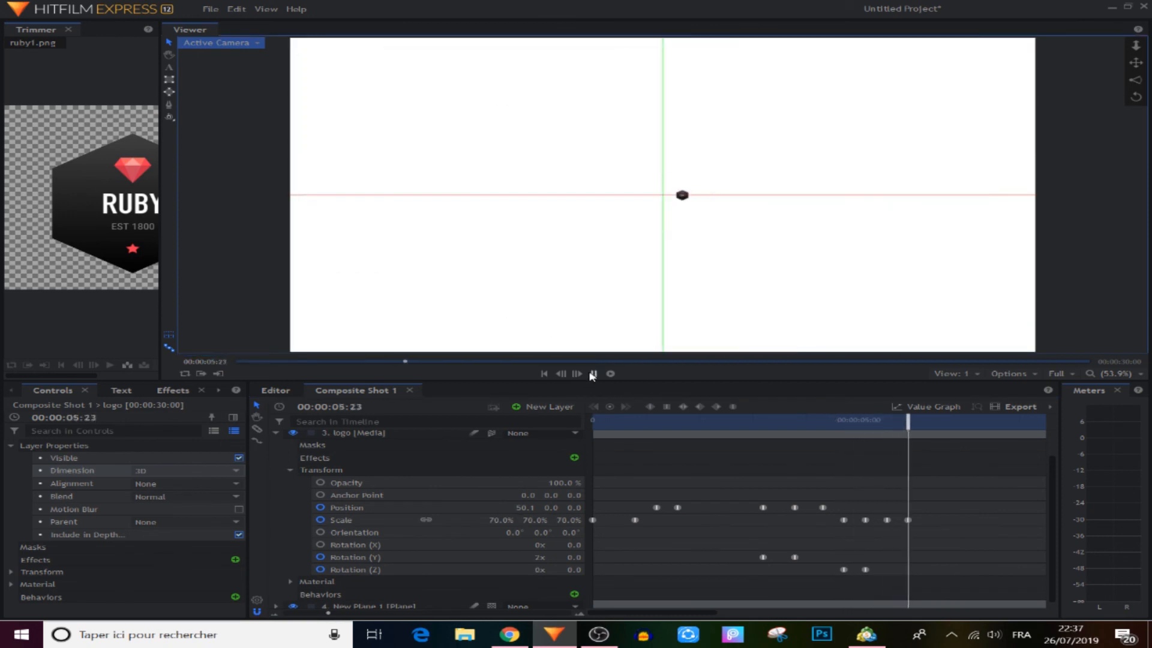
click(593, 373)
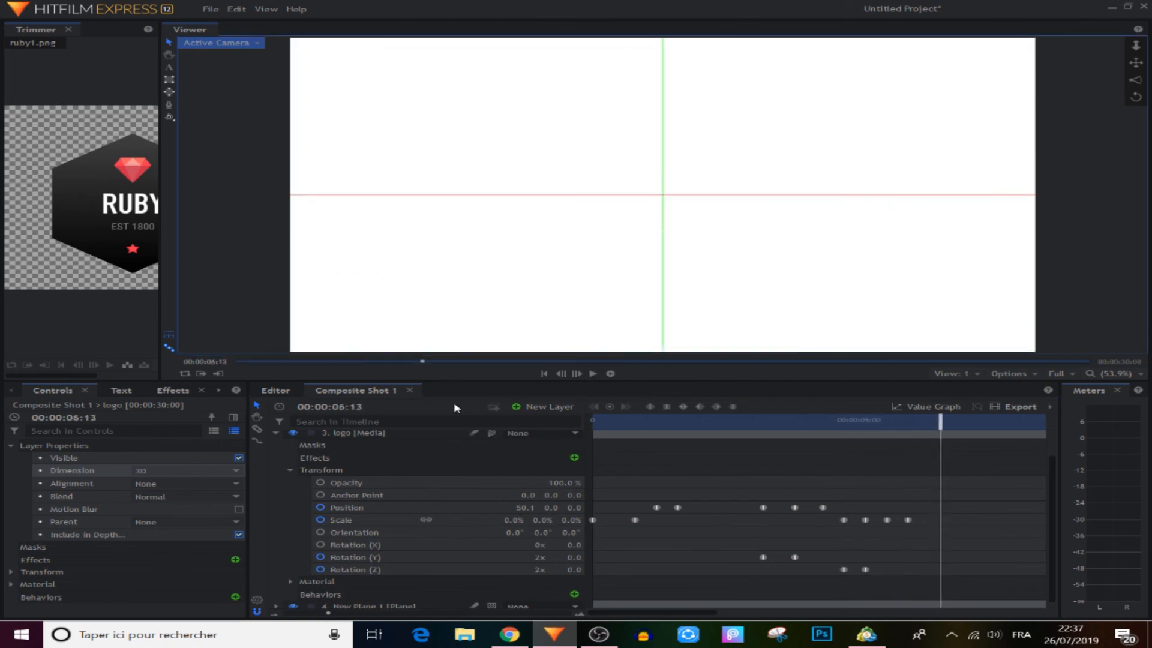
Step: Place Composite Shot 1 at the start of the Editor's Video 1 track and play the intro in an enlarged viewer
drag(523, 379, 527, 468)
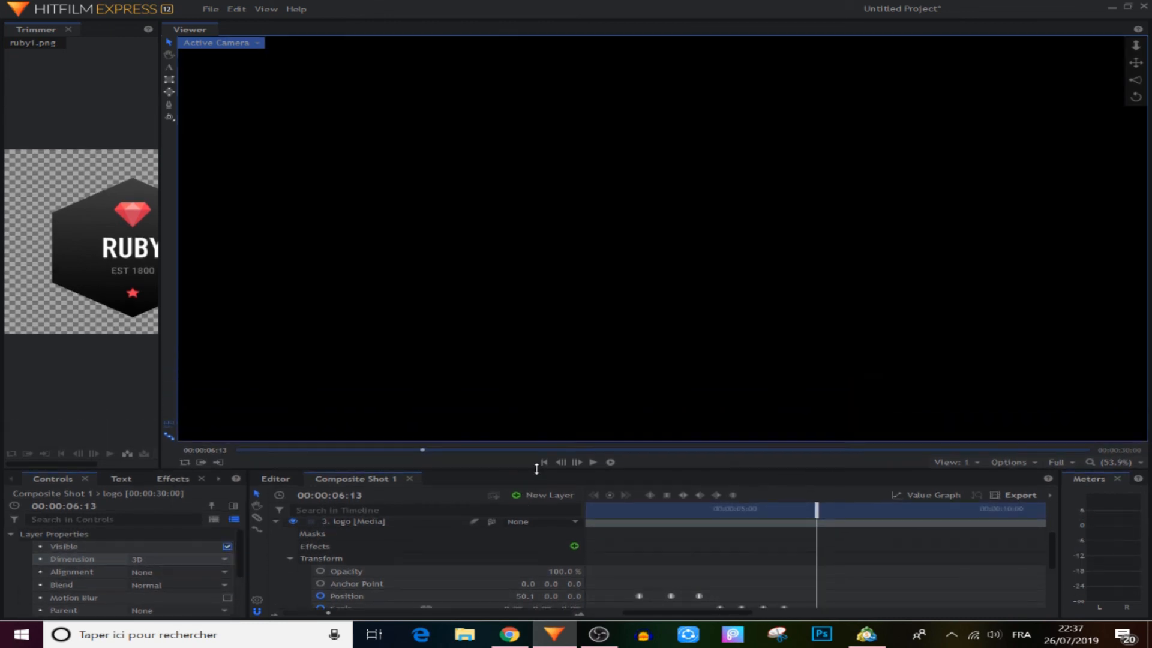
click(276, 478)
click(221, 482)
click(221, 483)
click(113, 480)
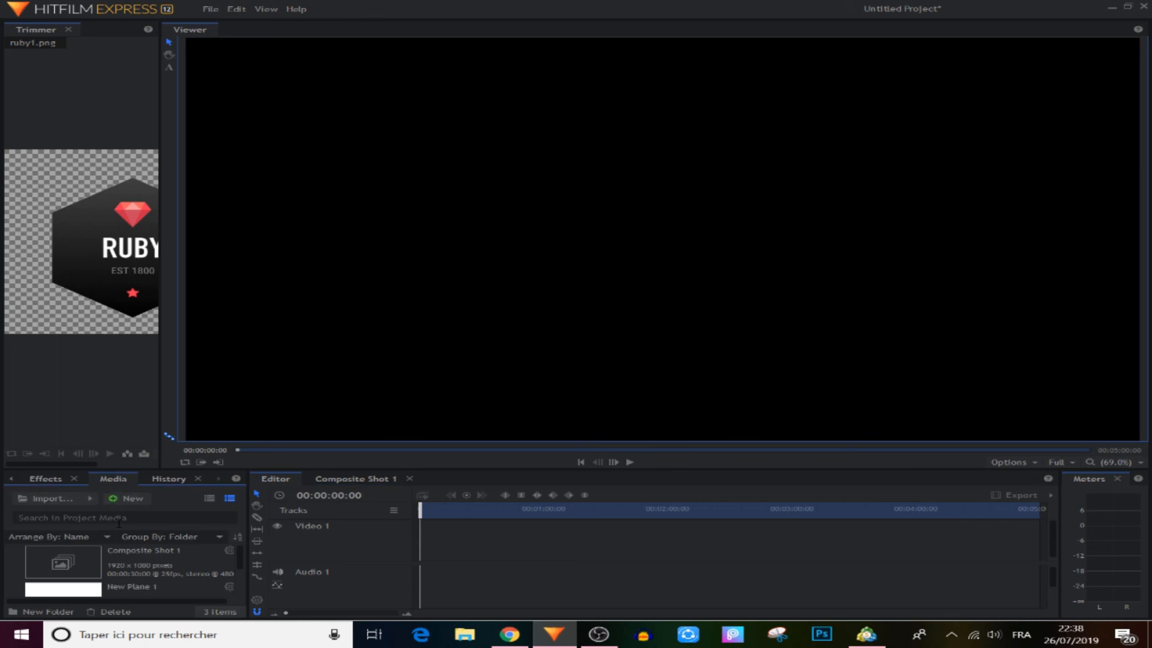
drag(83, 572, 428, 548)
click(630, 463)
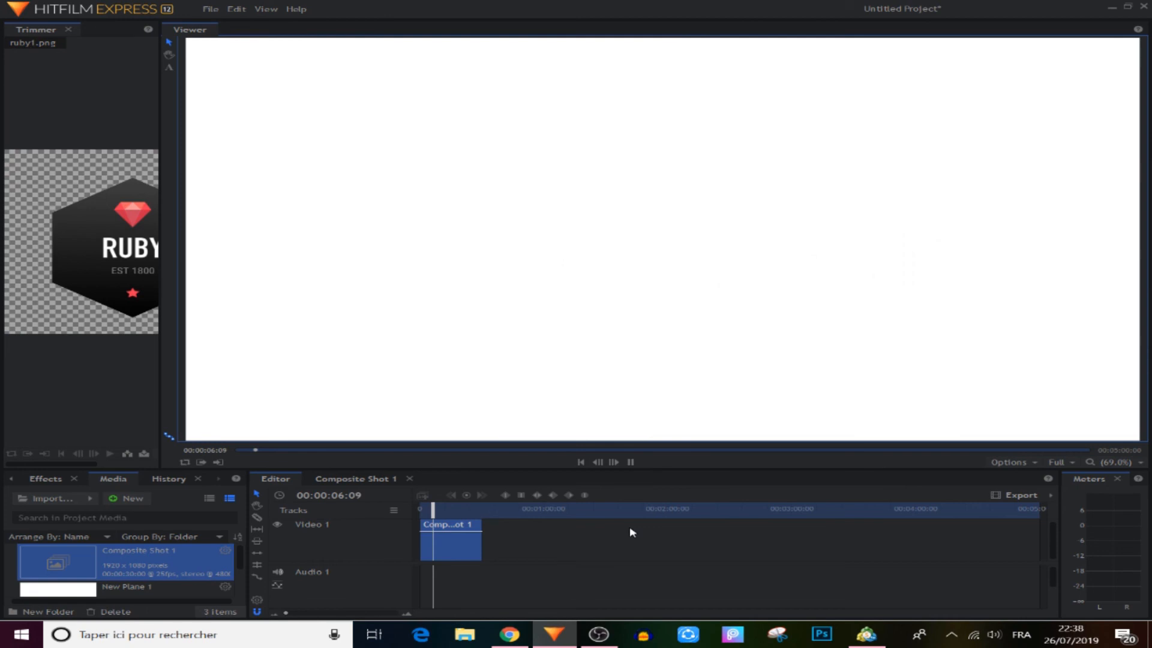
key(space)
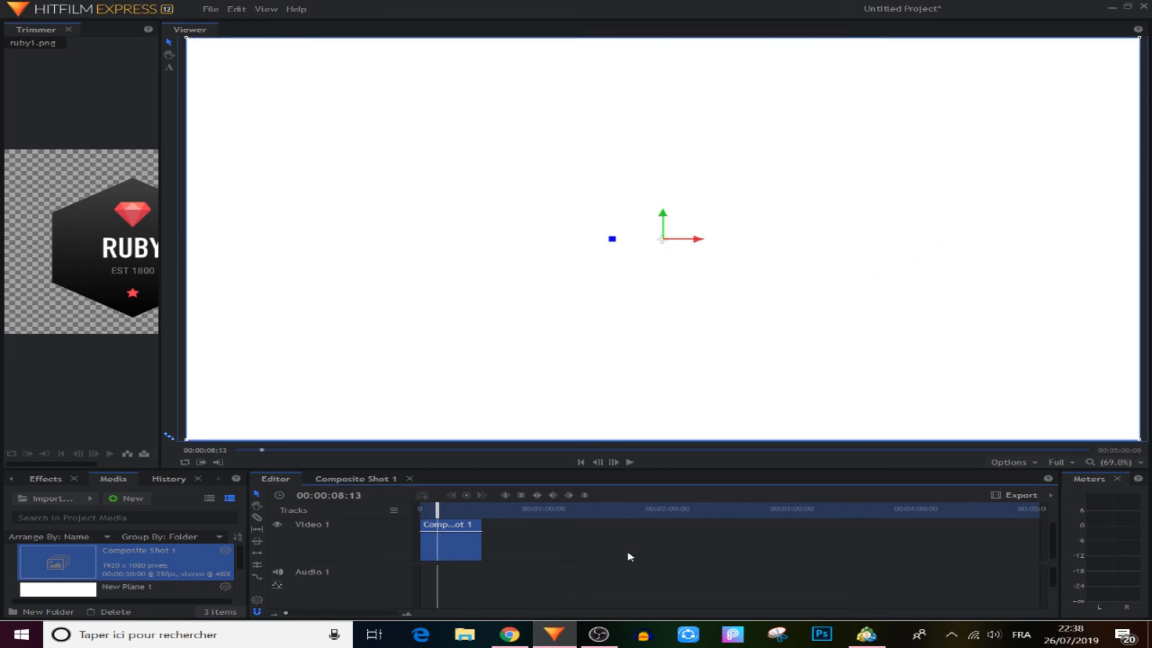